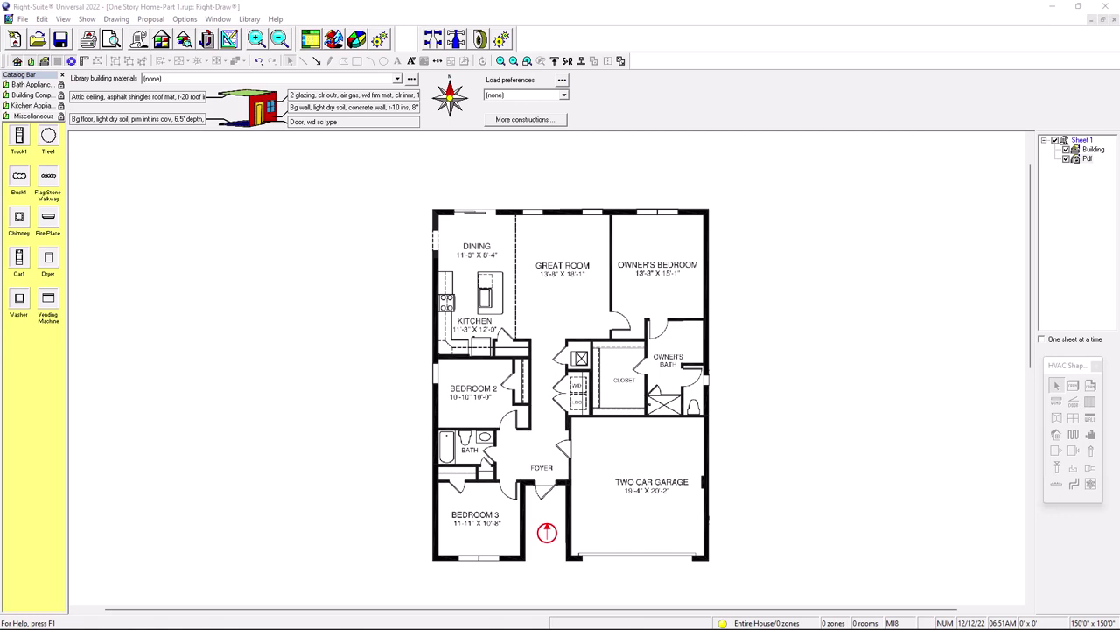
Step: Set the drawing's grid width and height to 6 in and the snap width and height to 6 in
scroll(600, 321, "up", 1)
middle_click_drag(600, 321, 408, 372)
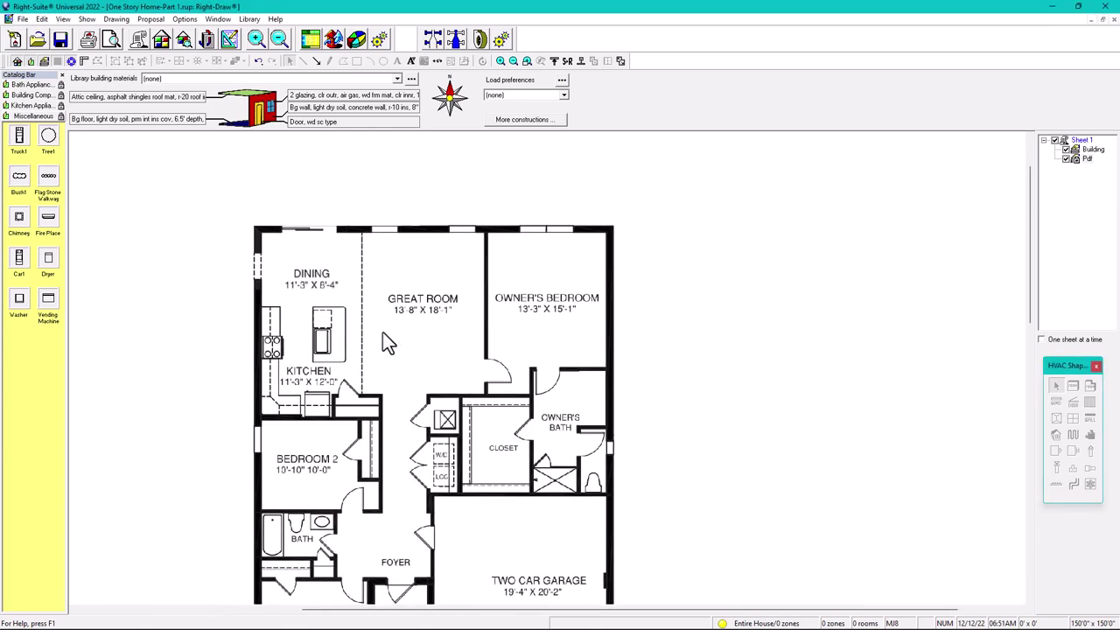
left_click(109, 19)
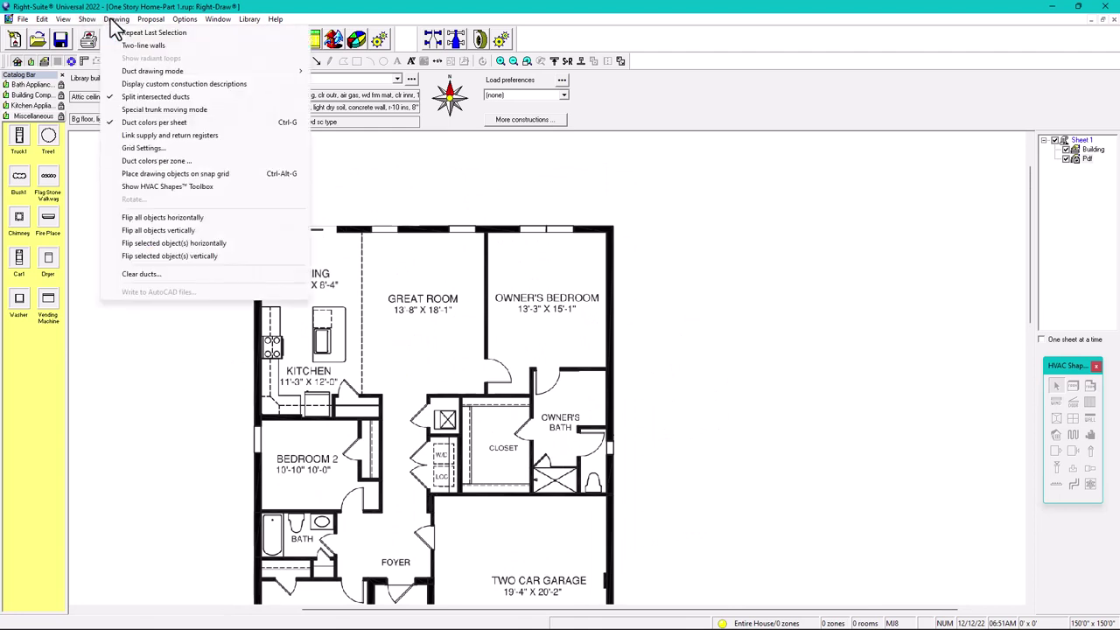
left_click(147, 148)
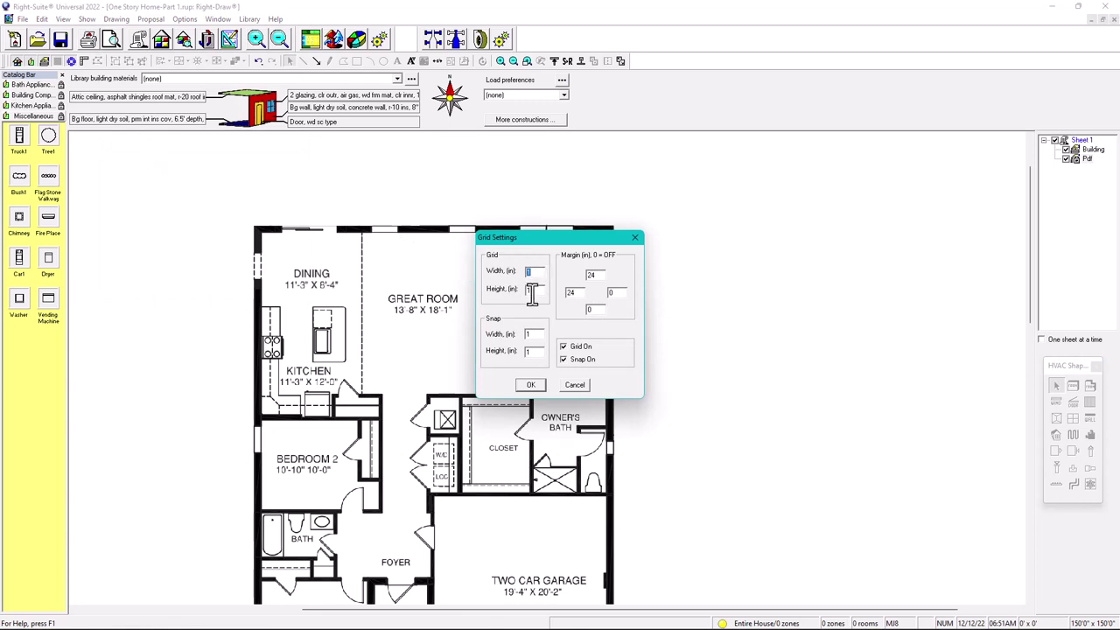
type("6")
double_click(534, 291)
type("6")
double_click(531, 334)
type("6")
double_click(532, 351)
type("6")
left_click(530, 386)
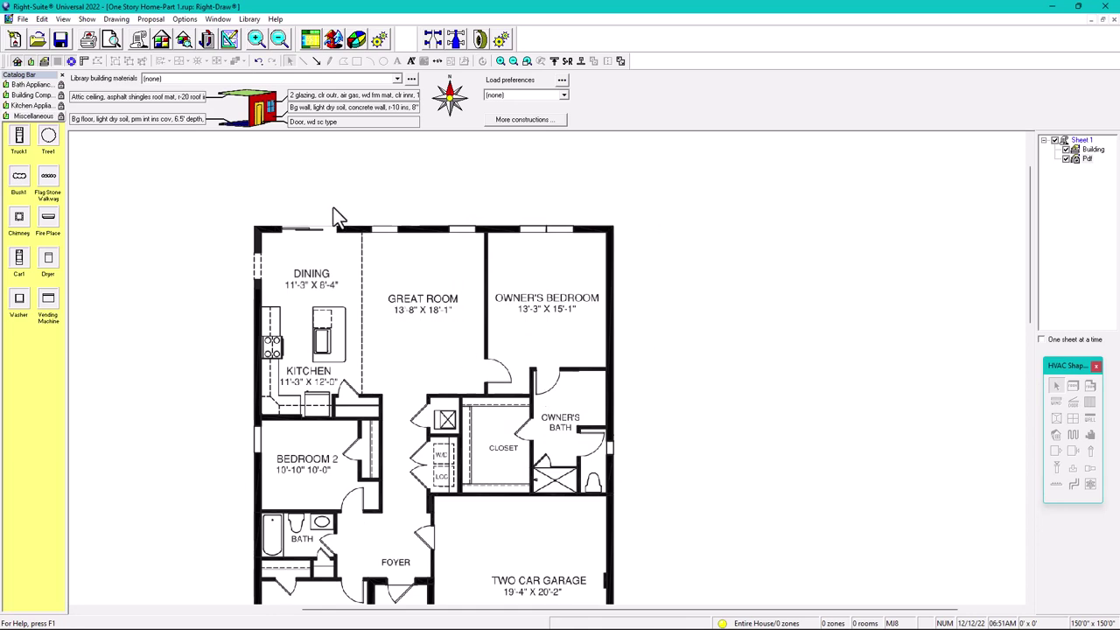
Step: Unlock the Pdf layer and try deleting the floor plan image from the sheet, undoing each deletion
scroll(300, 277, "up", 2)
middle_click_drag(269, 279, 402, 247)
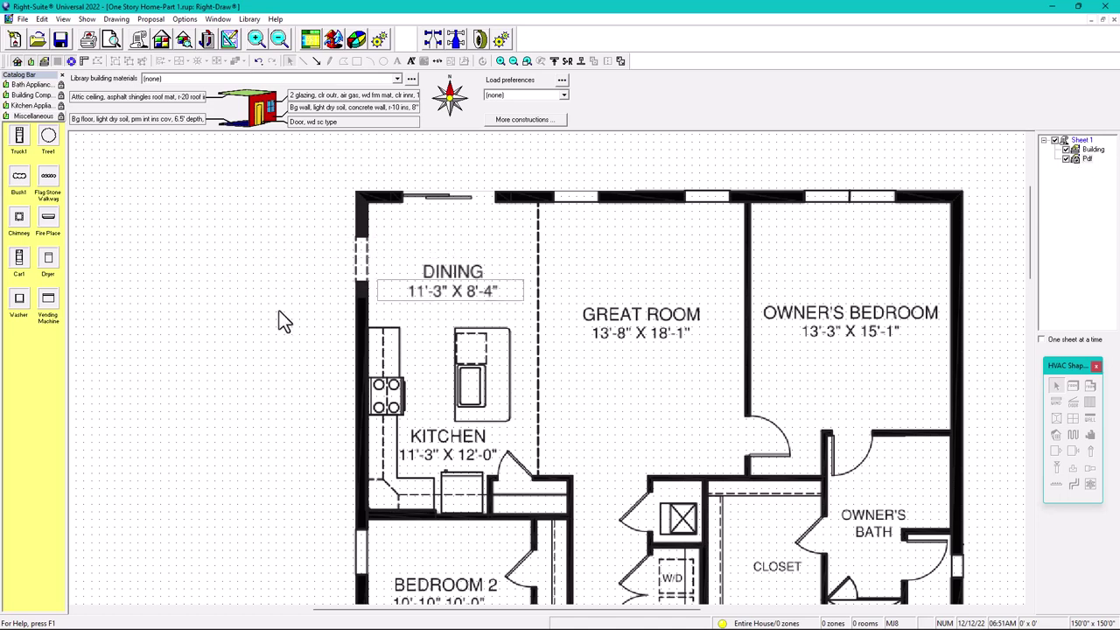
left_click(1076, 160)
left_click(528, 249)
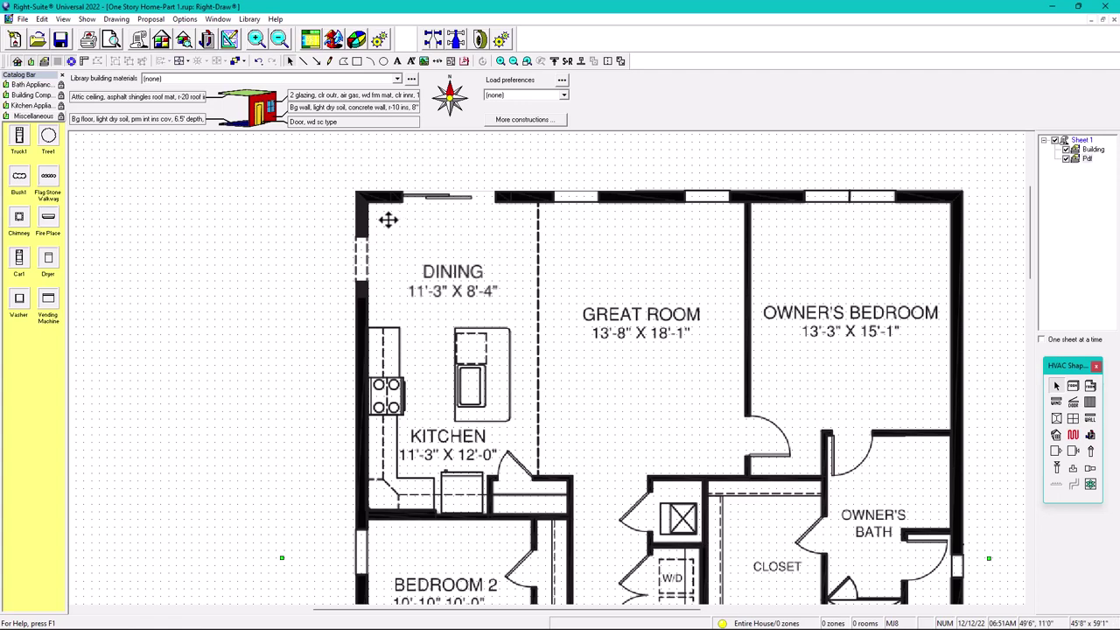
key("Delete")
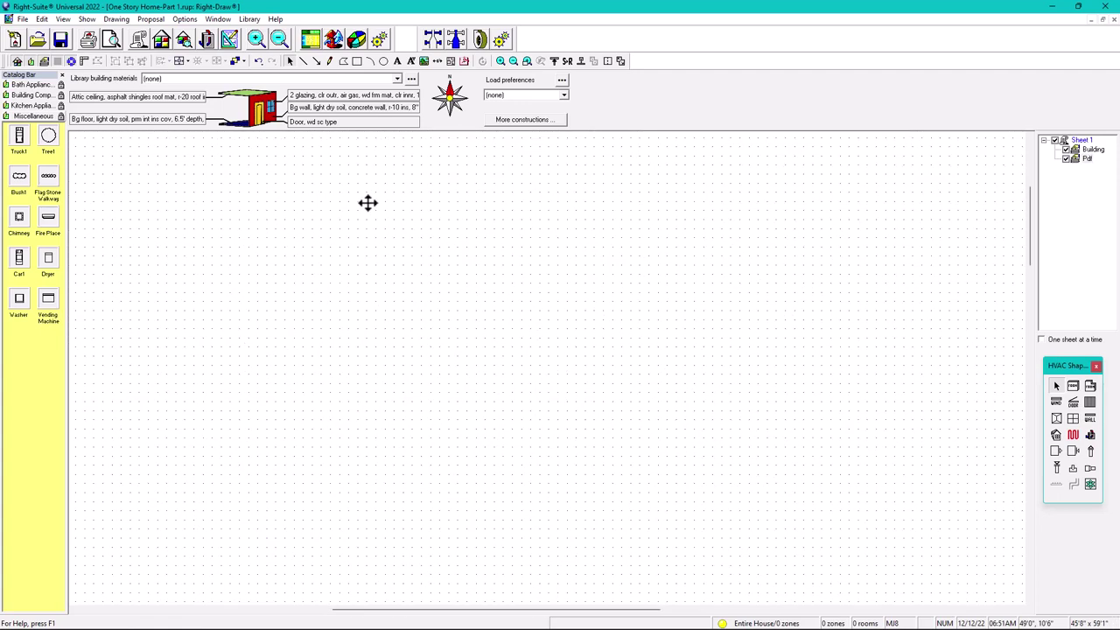
key("ctrl+z")
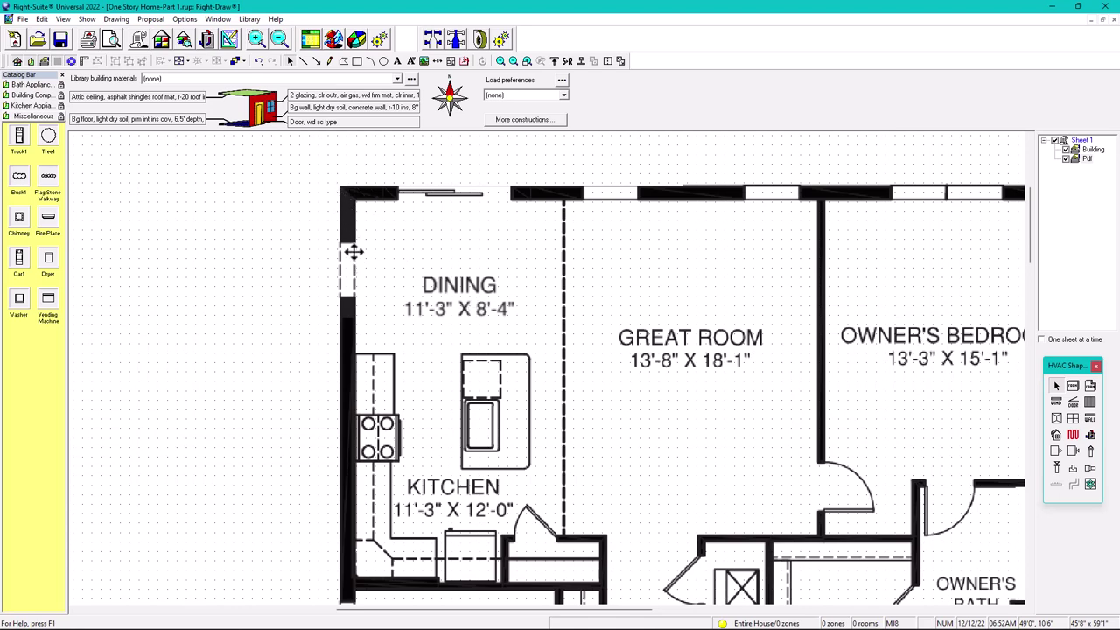
key("Delete")
key("ctrl+z")
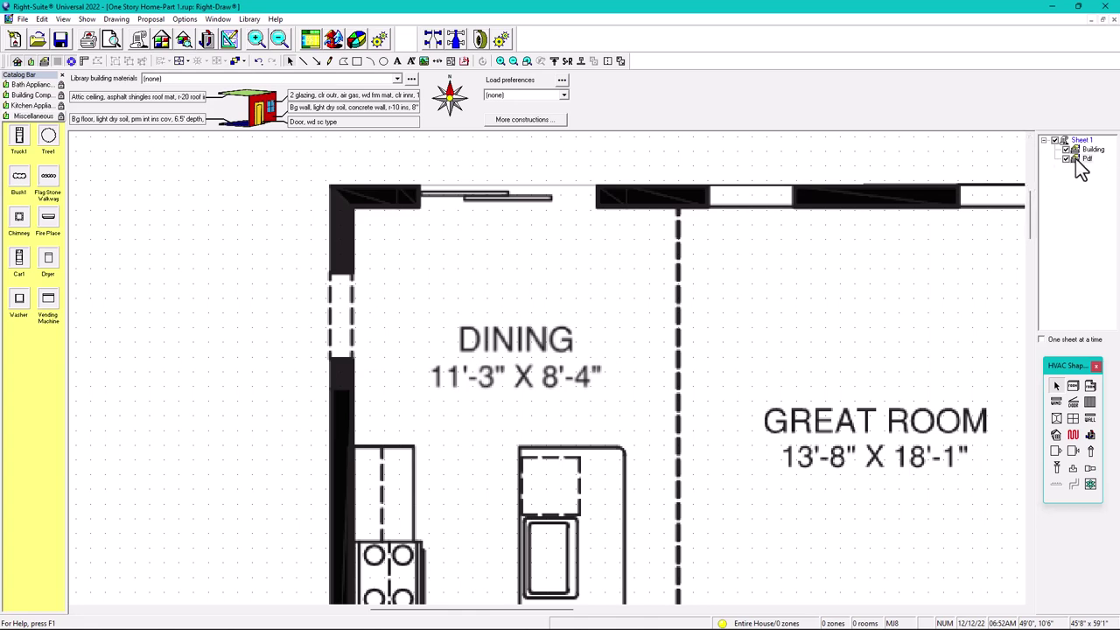
Step: Lock the Pdf layer and make Building the active layer of Sheet 1
scroll(732, 301, "down", 2)
scroll(472, 267, "down", 1)
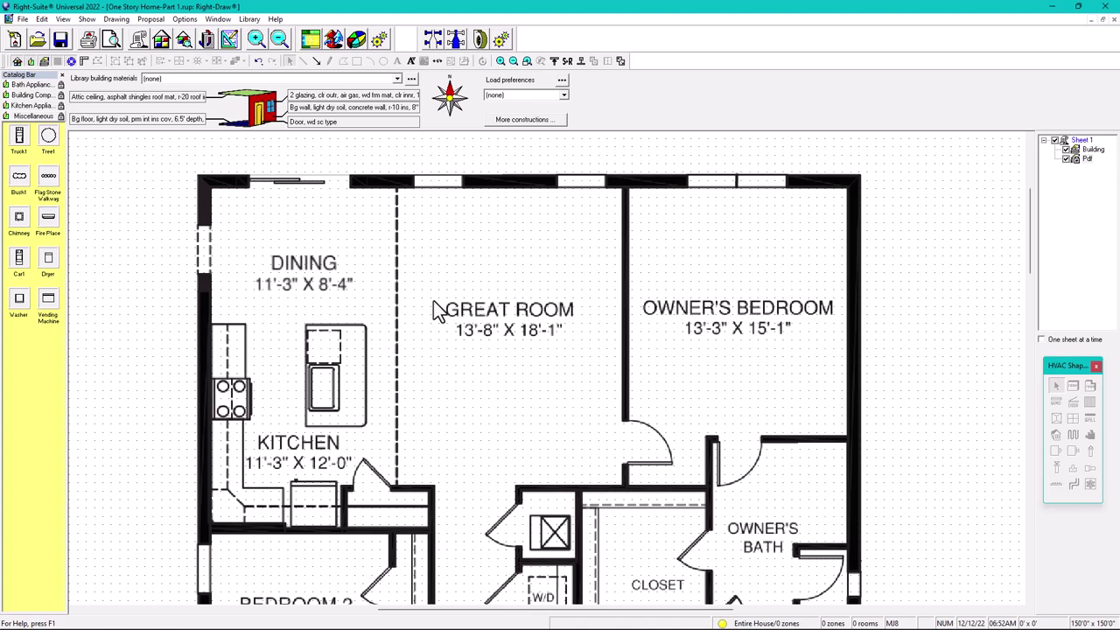
scroll(855, 293, "down", 1)
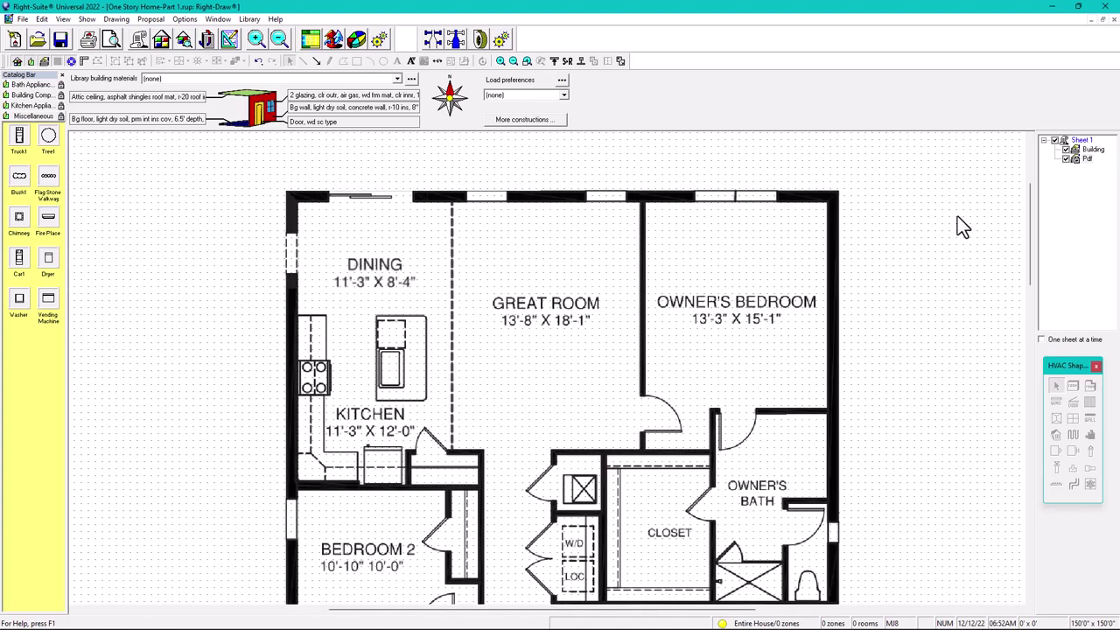
left_click(1092, 149)
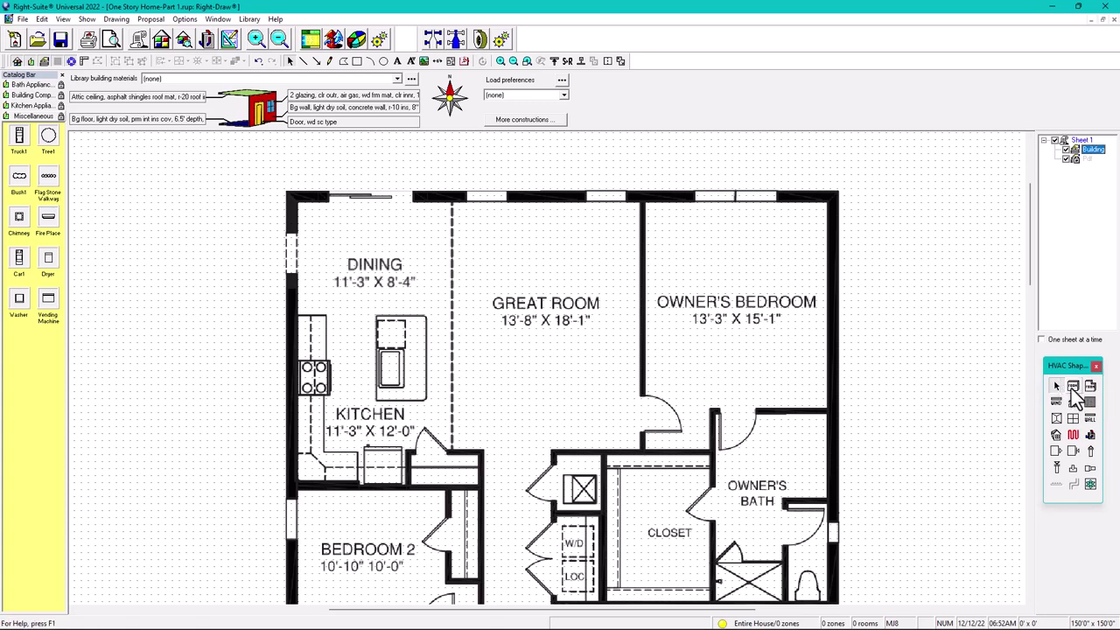
Step: Draw two rectangular test rooms, one below the other, in the empty area beside the owner's bedroom
left_click(1074, 394)
left_click_drag(877, 203, 956, 328)
left_click(1072, 386)
left_click_drag(891, 349, 958, 427)
left_click(915, 481)
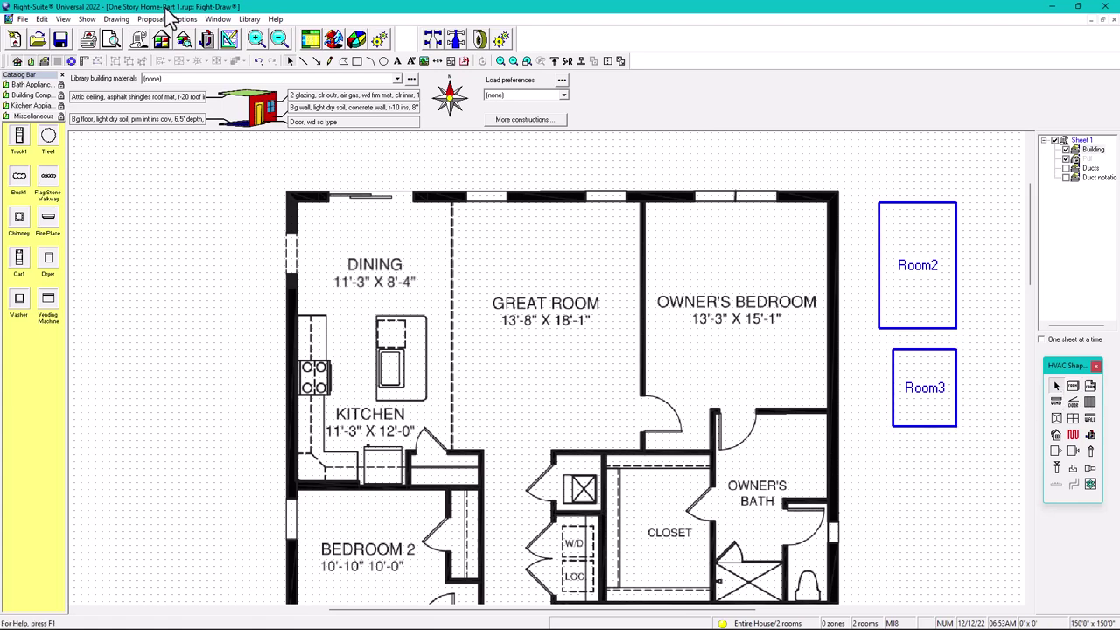
Step: Enable the Repeat Last Selection drawing option so the chosen drawing tool is retained
left_click(189, 22)
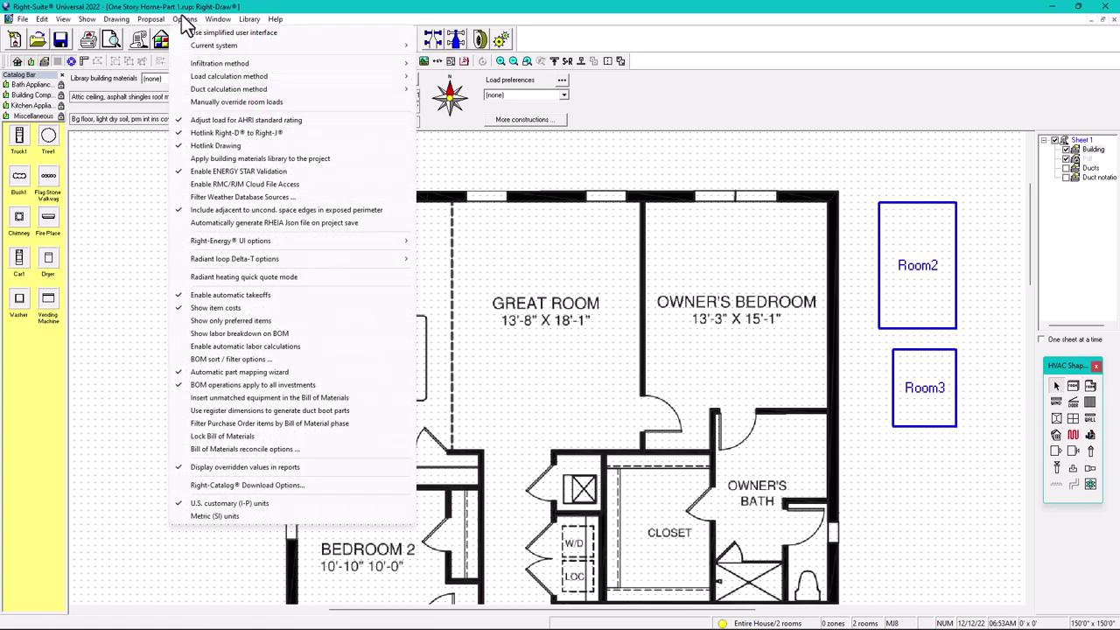
mouse_move(115, 21)
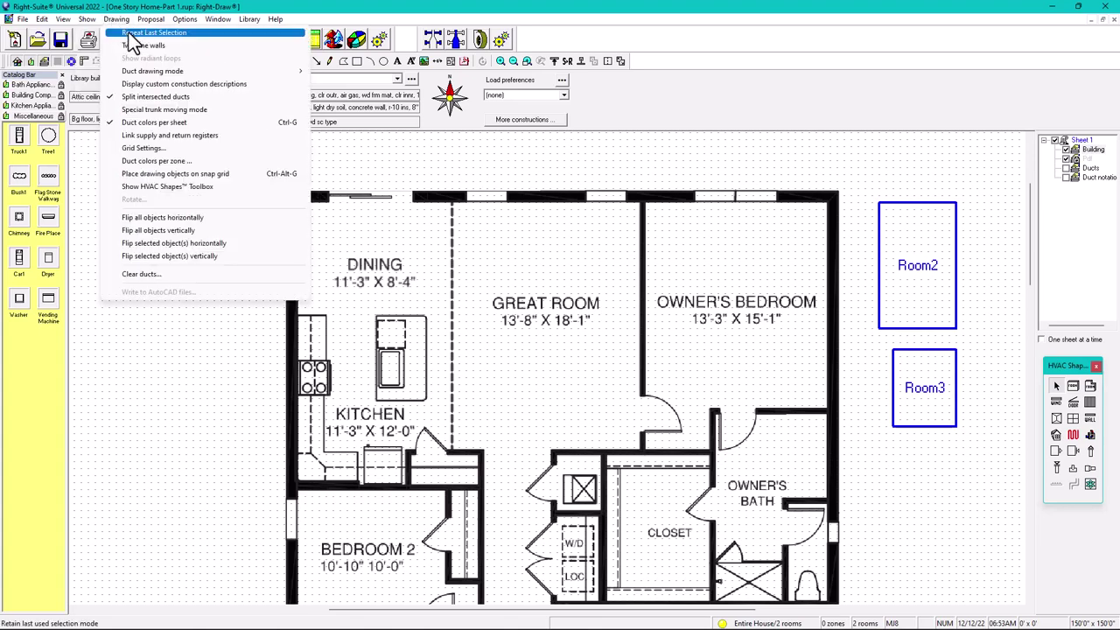
left_click(129, 35)
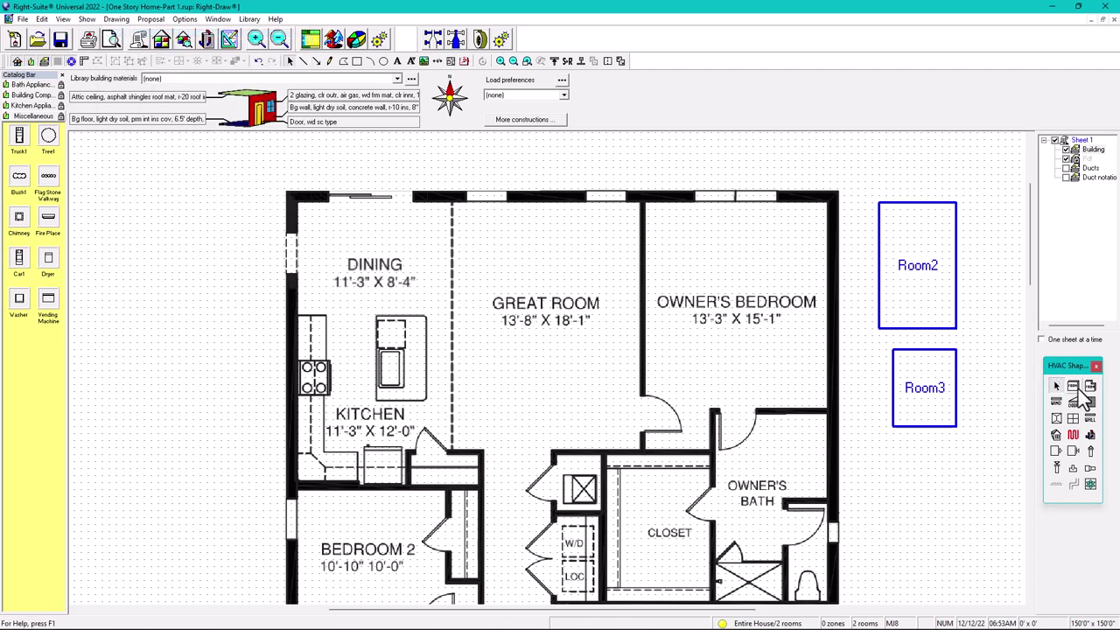
Step: Draw three more small rectangular test rooms in succession below the first two
left_click(1084, 395)
mouse_move(898, 447)
left_mouse_down()
mouse_move(934, 476)
mouse_move(933, 530)
mouse_move(957, 531)
left_mouse_up()
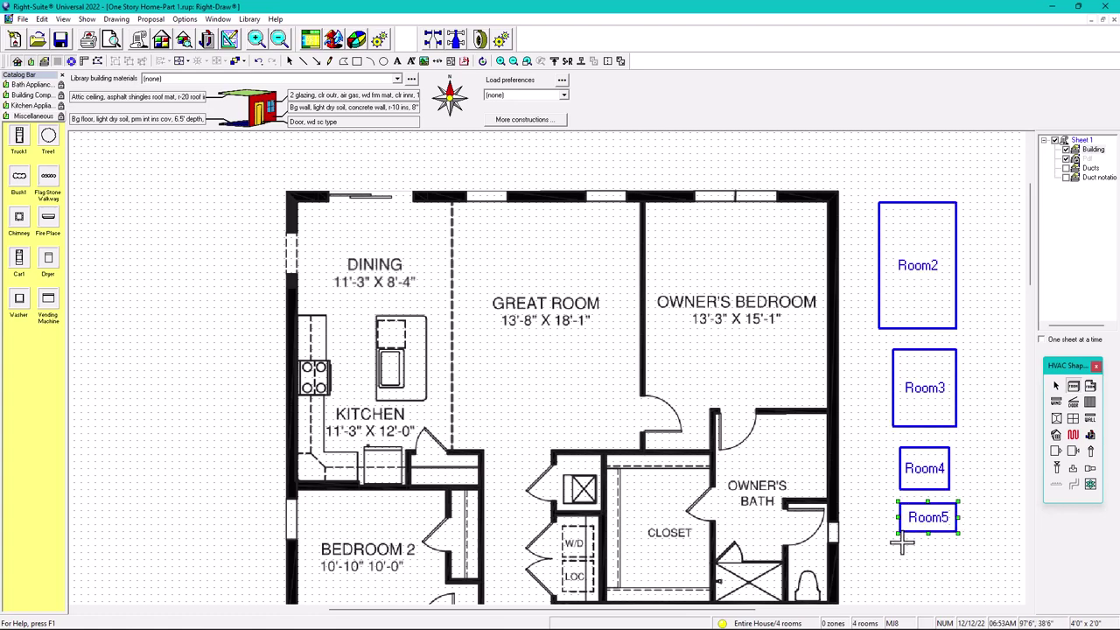
left_click(971, 577)
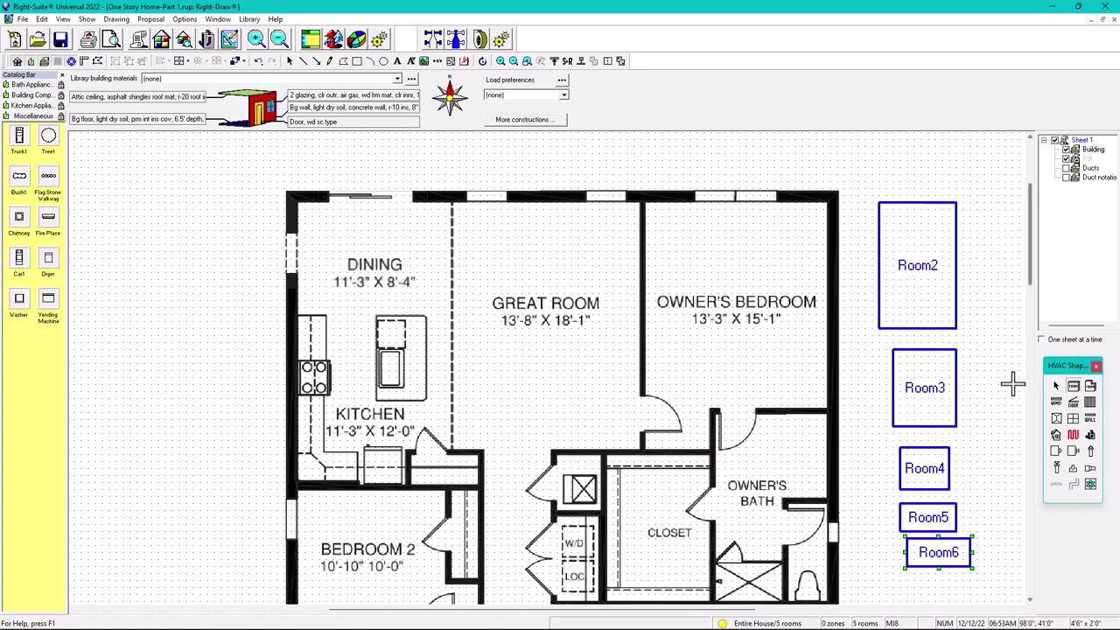
Step: Delete all five test rooms beside the floor plan
mouse_move(865, 185)
left_mouse_down()
mouse_move(984, 508)
mouse_move(999, 591)
left_mouse_up()
scroll(1004, 610, "down", 1)
key("Delete")
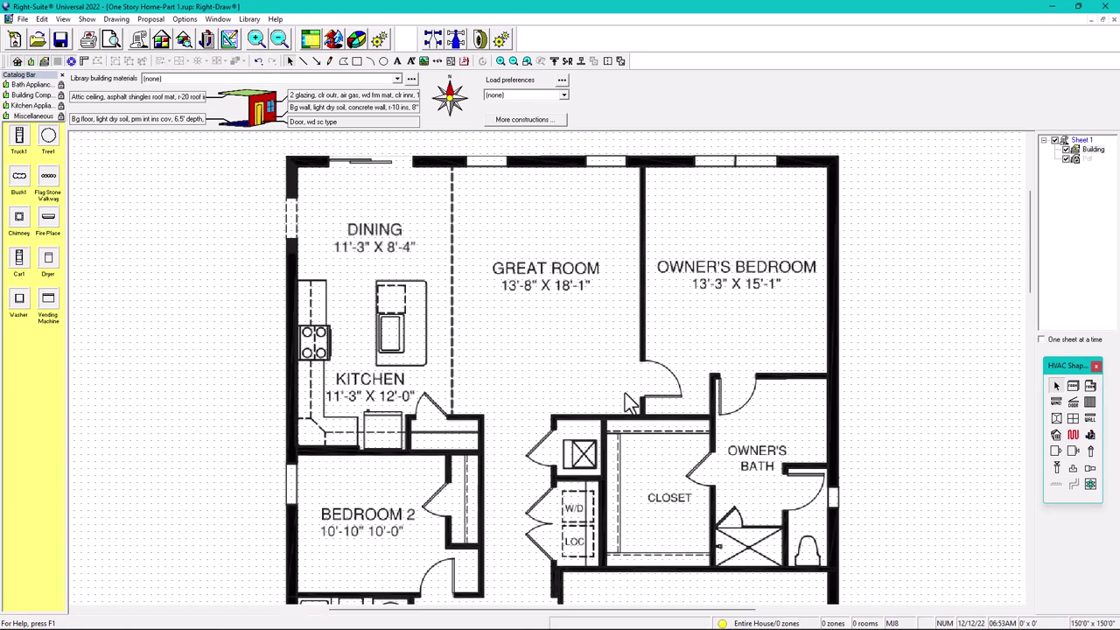
Step: Draw a rectangular room about 14'0" x 15'6" over the owner's bedroom on the floor plan
scroll(685, 373, "down", 2)
scroll(646, 371, "down", 1)
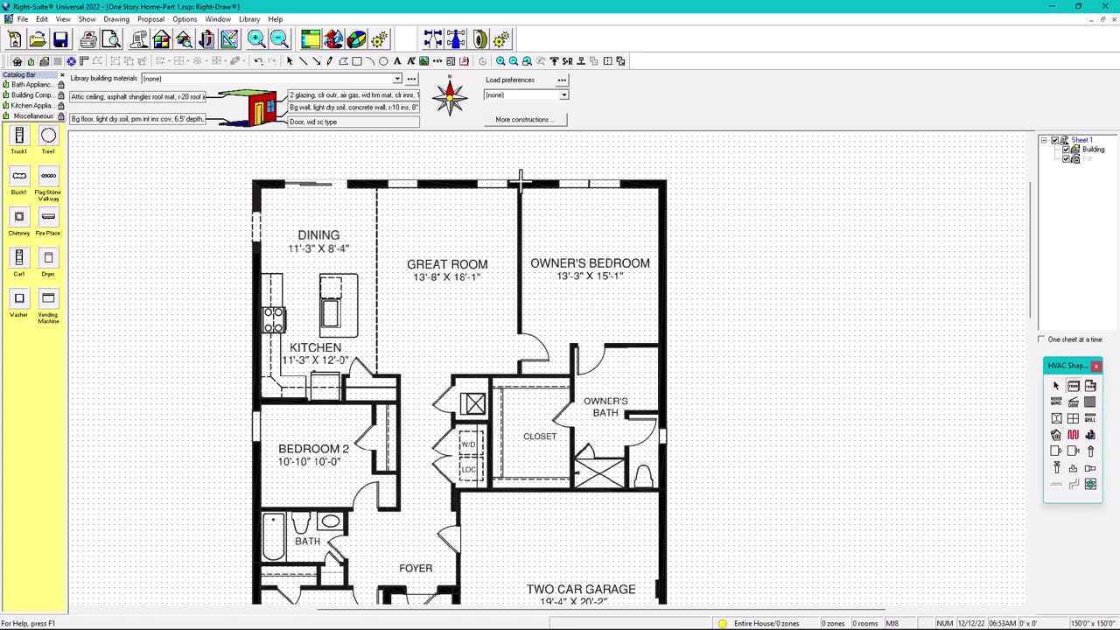
left_click_drag(520, 182, 665, 354)
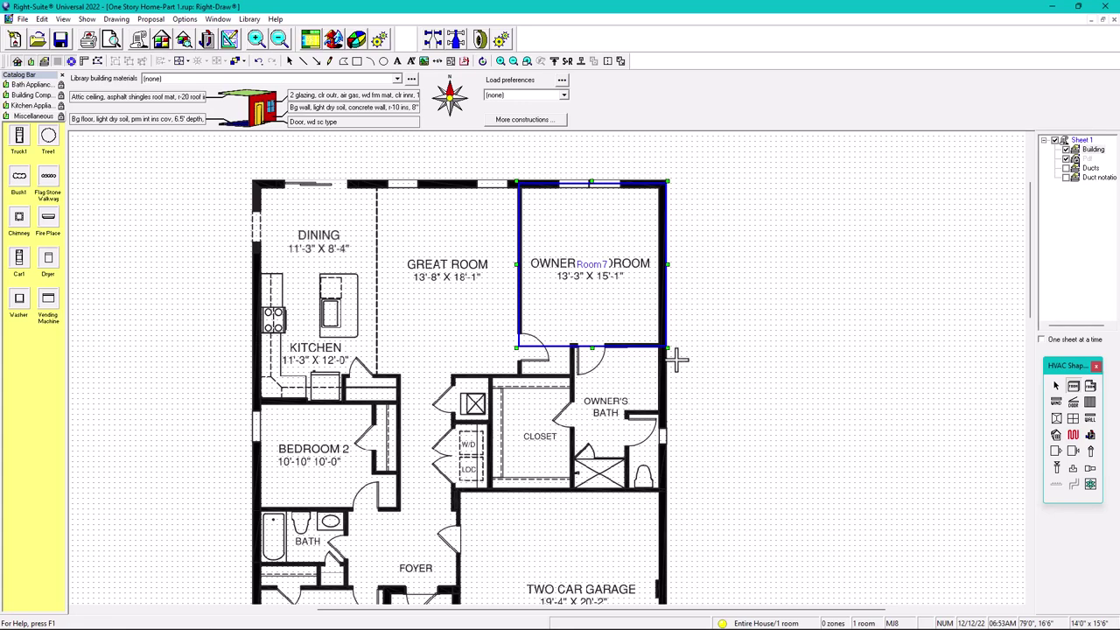
left_click(1056, 386)
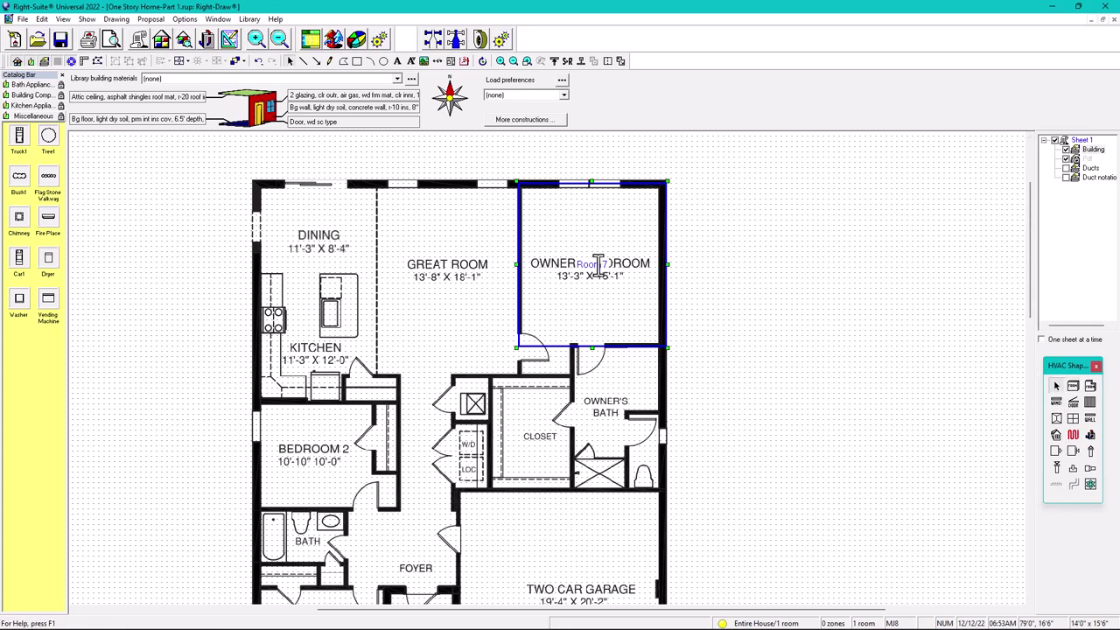
Step: Rename the new room over the owner's bedroom as "Owner's Bedroom"
left_click(599, 264)
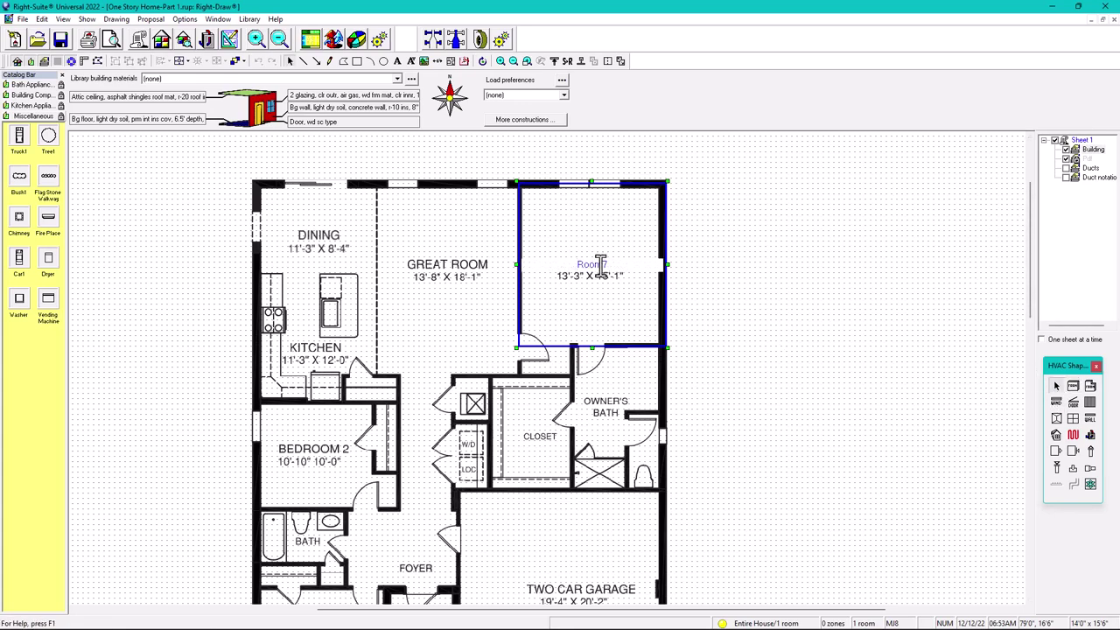
left_click_drag(614, 266, 567, 269)
type("Owner's Berdoom")
key("BackSpace")
key("BackSpace")
key("BackSpace")
key("BackSpace")
key("BackSpace")
type("droom")
left_click(740, 337)
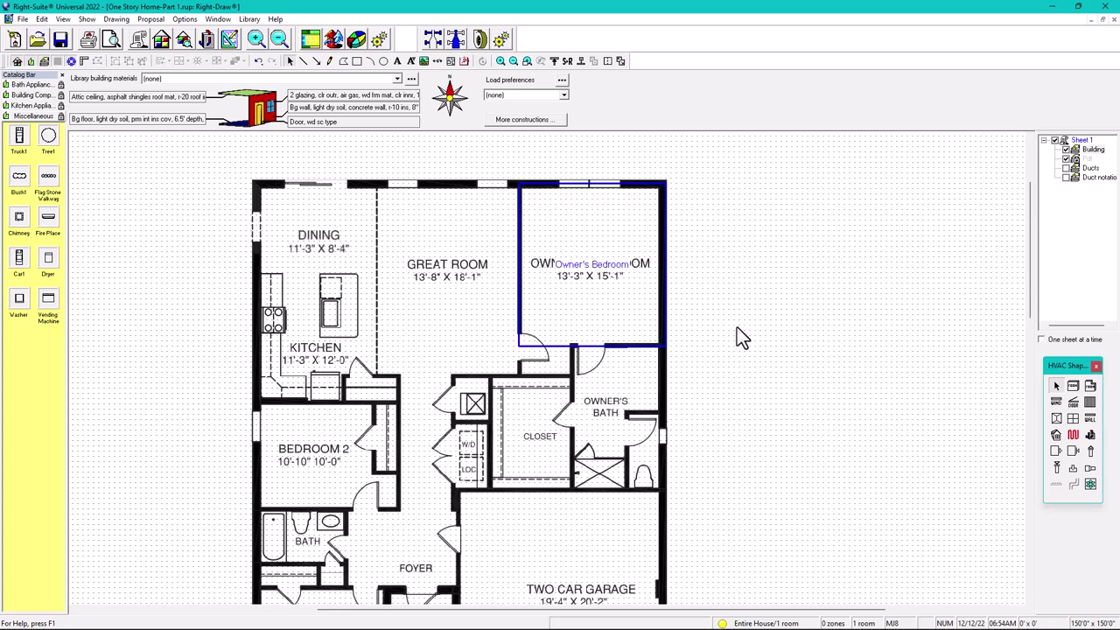
Step: Hide the Pdf layer containing the floor plan image
left_click(1073, 402)
left_click(1067, 162)
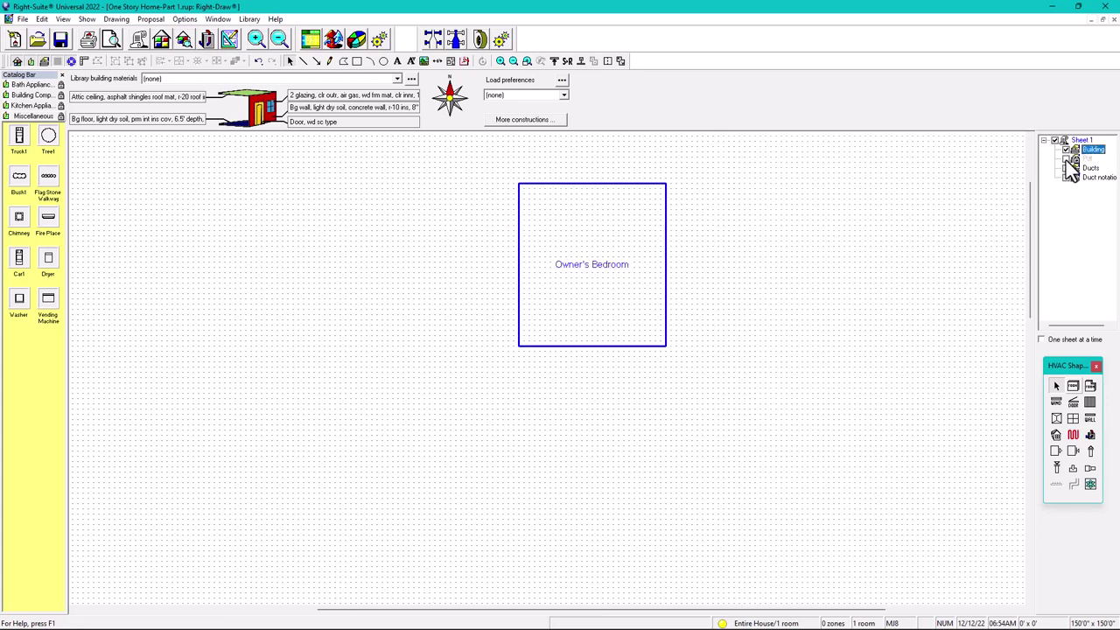
scroll(668, 240, "up", 1)
middle_click_drag(670, 240, 644, 311)
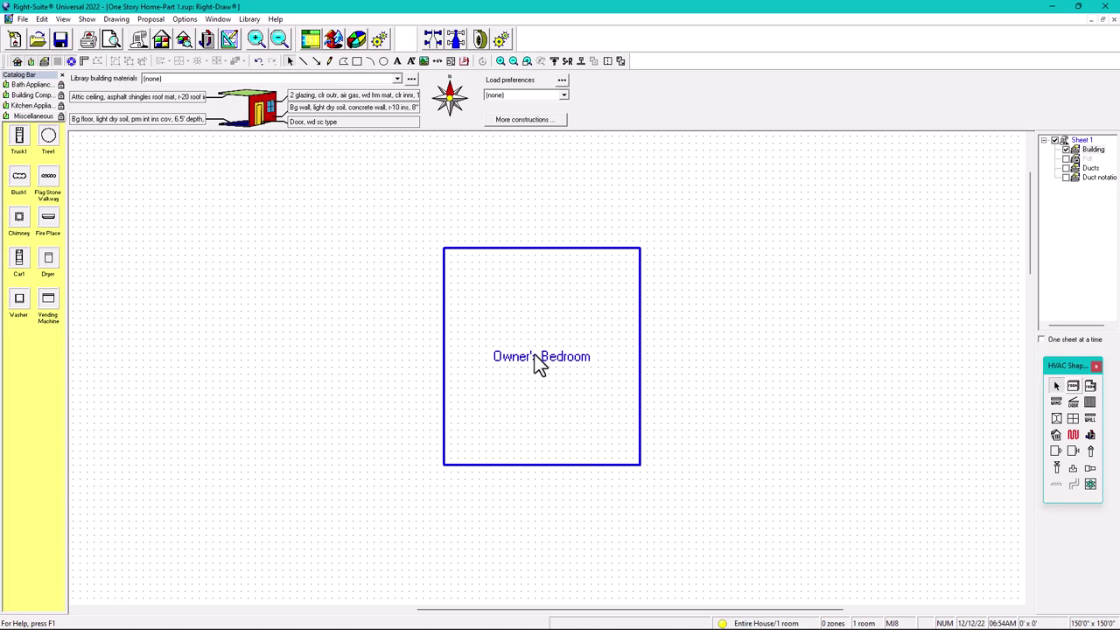
Step: In the Owner's Bedroom properties, set the room heating condition to Air only and the room type to Other
double_click(538, 329)
left_click_drag(559, 183, 794, 186)
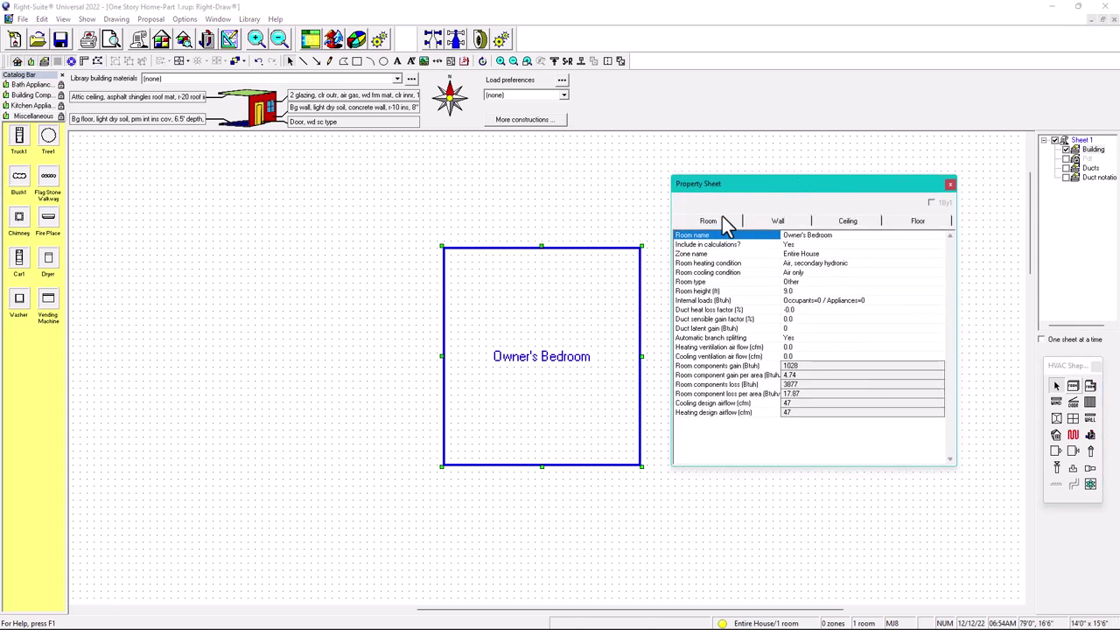
left_click(798, 264)
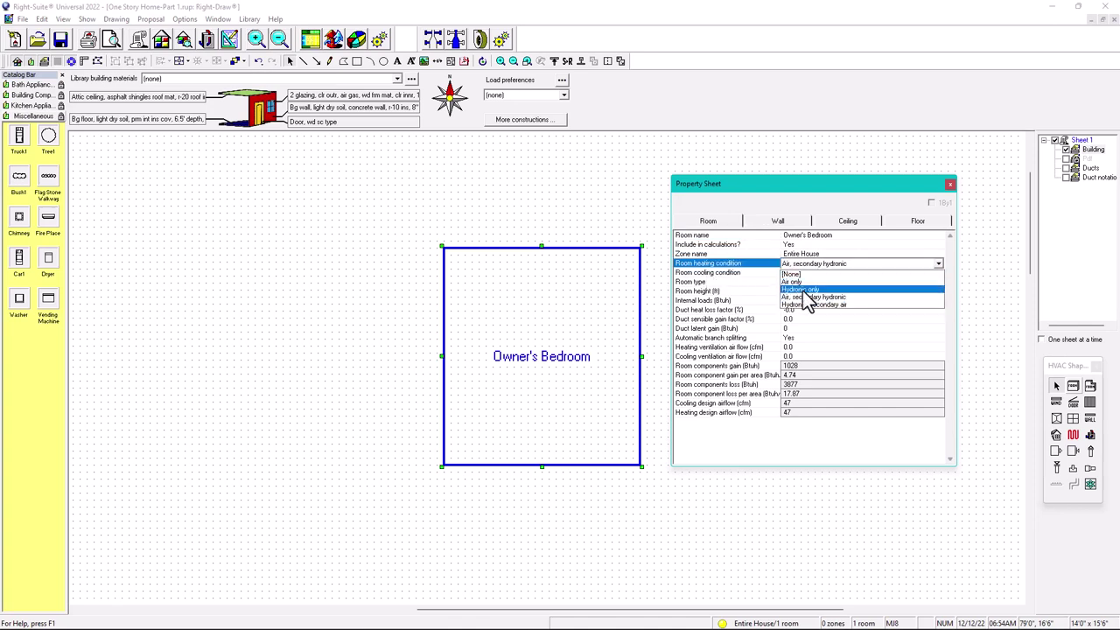
left_click(797, 281)
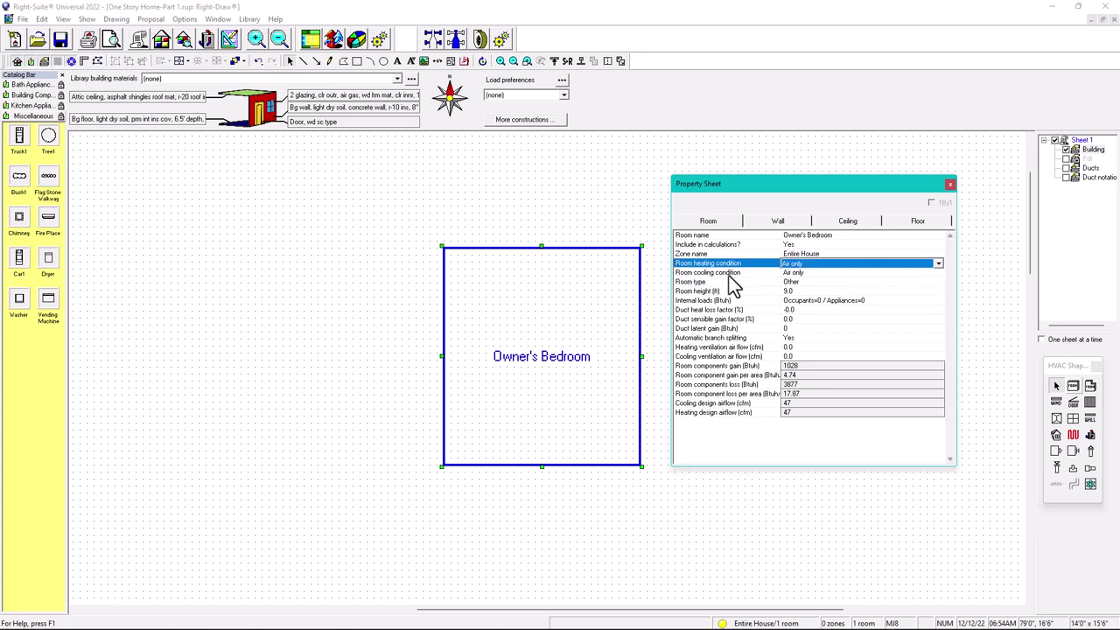
left_click(806, 282)
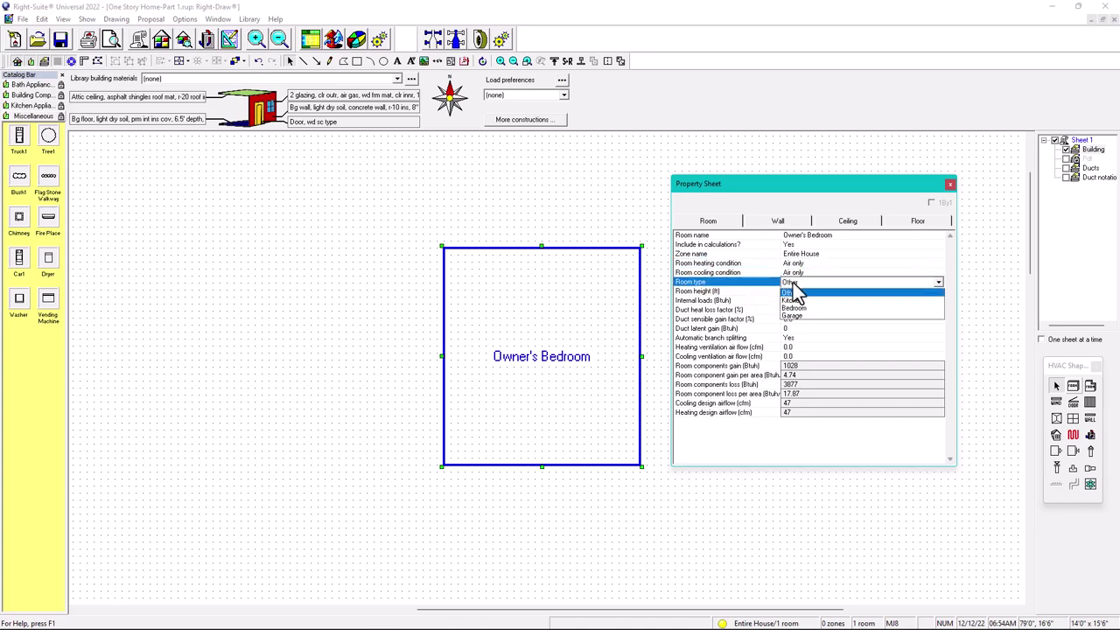
left_click(799, 285)
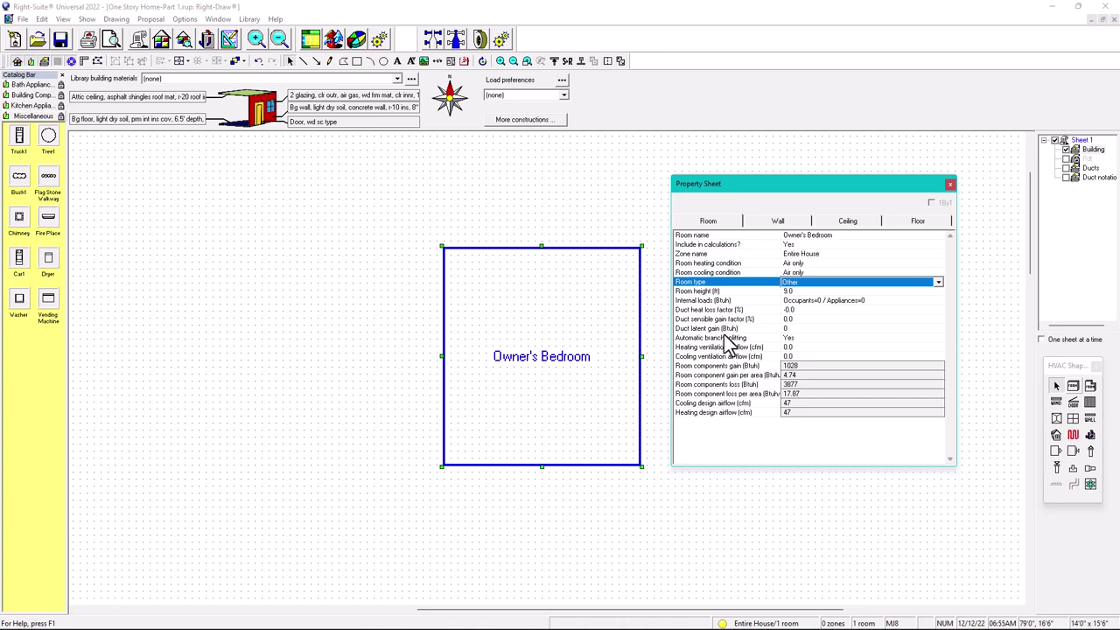
Step: Set both the supply and return duct locations to Vented attic in the Owner's Bedroom duct loads
double_click(797, 309)
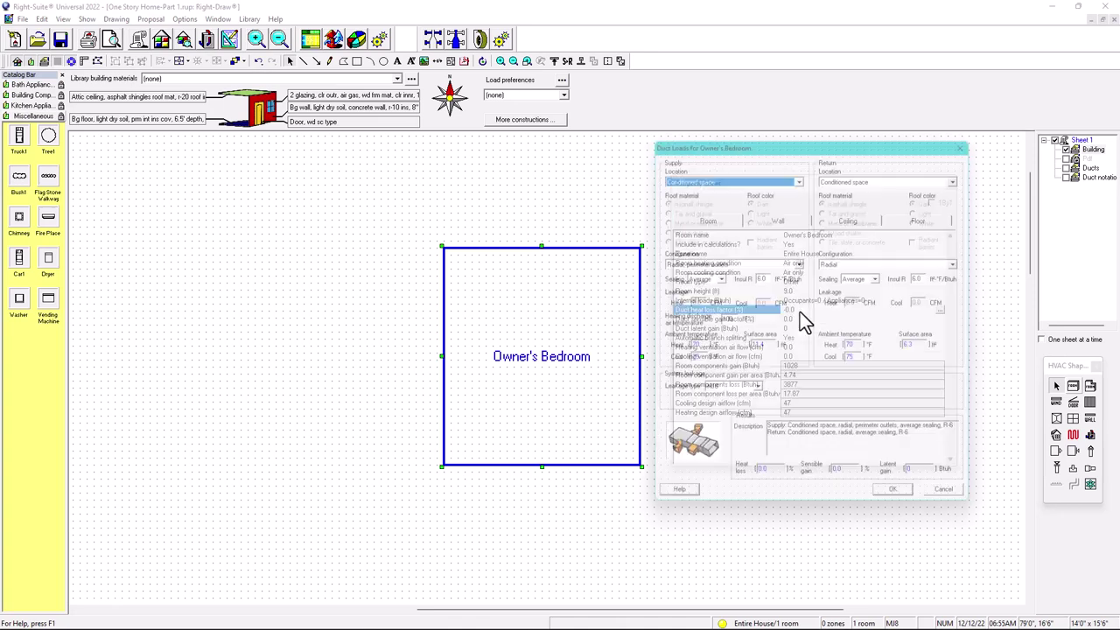
left_click(801, 173)
left_click(680, 198)
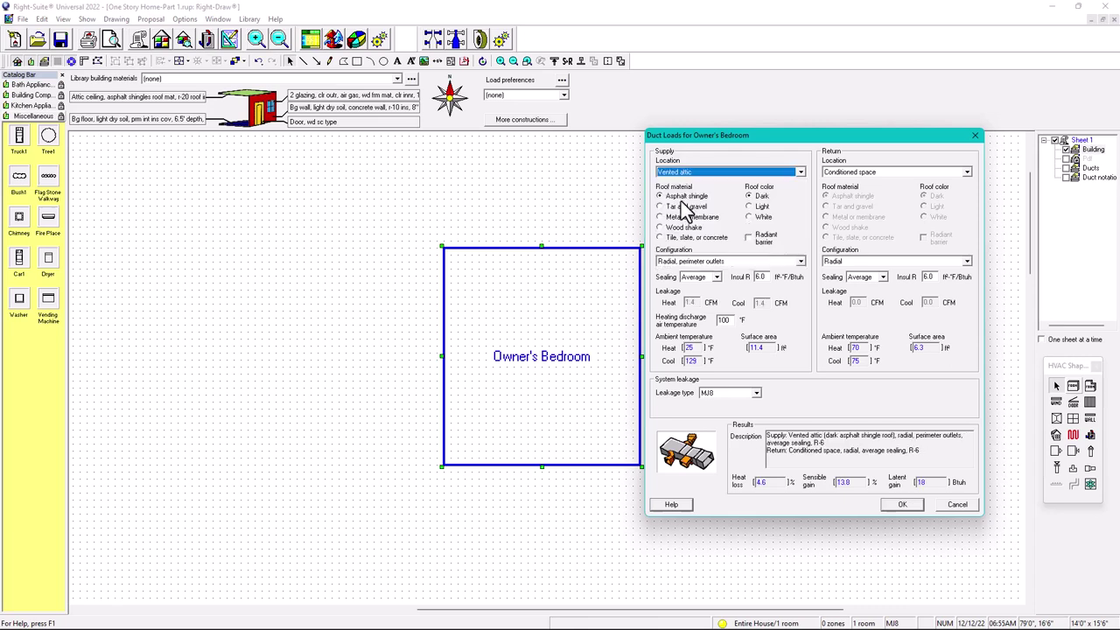
left_click(967, 172)
left_click(858, 200)
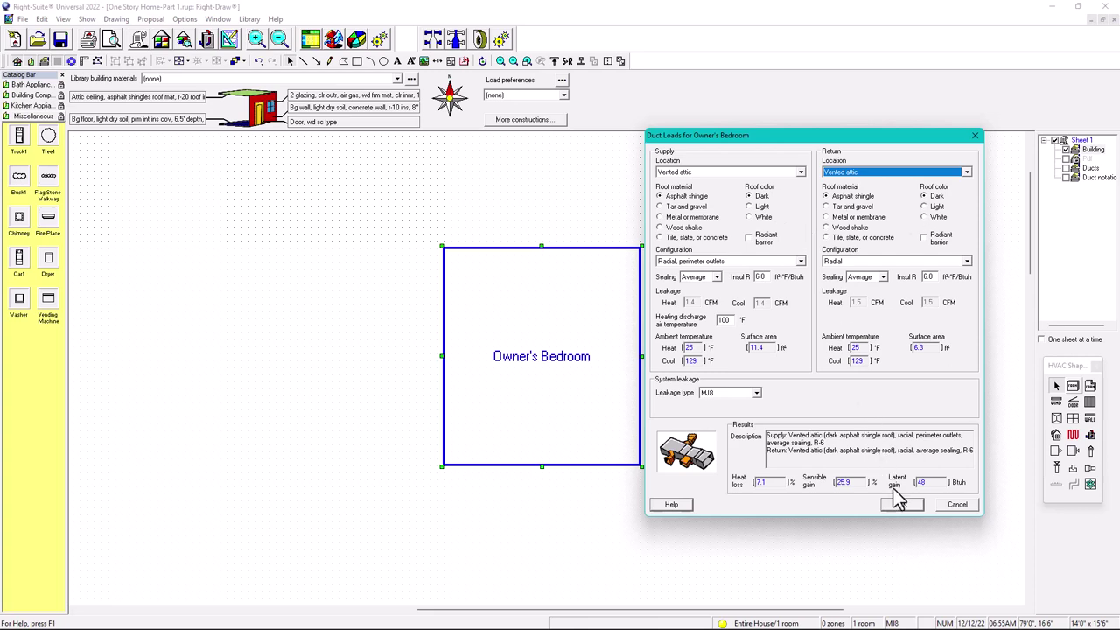
left_click(904, 509)
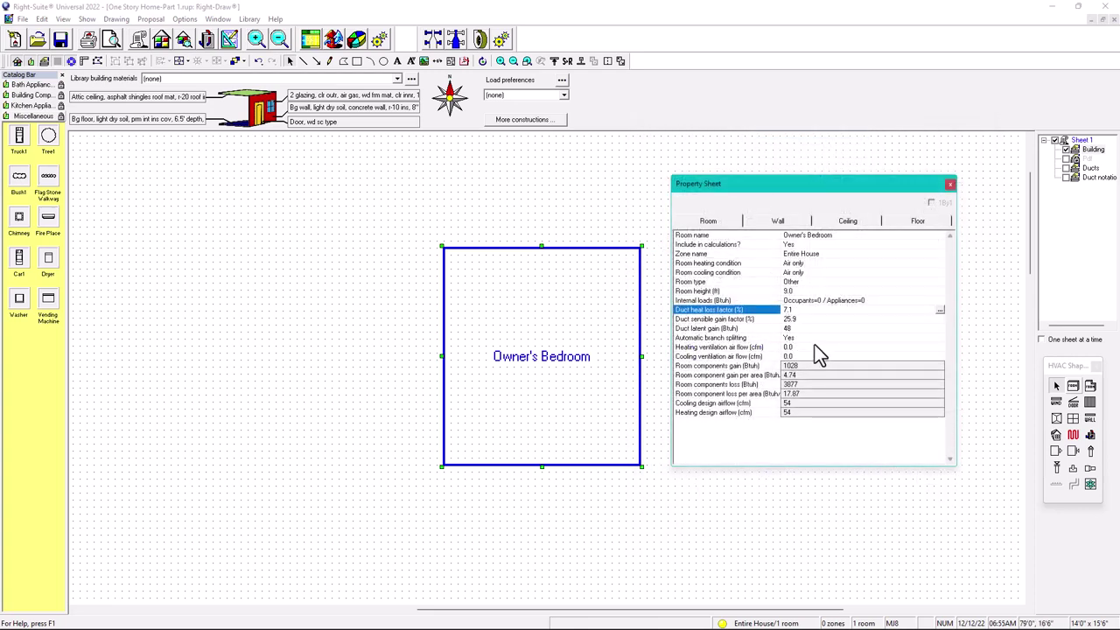
Step: Assign the library construction Exposed2x4-R15 to wall 1 of the Owner's Bedroom
left_click(778, 221)
double_click(799, 237)
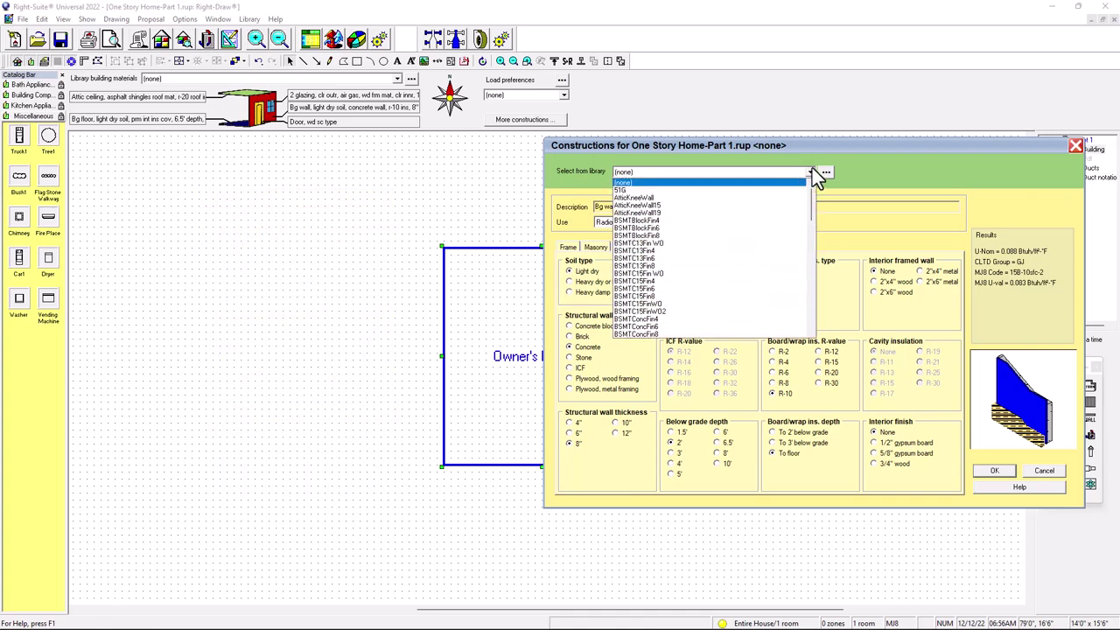
scroll(812, 167, "down", 5)
left_click(662, 194)
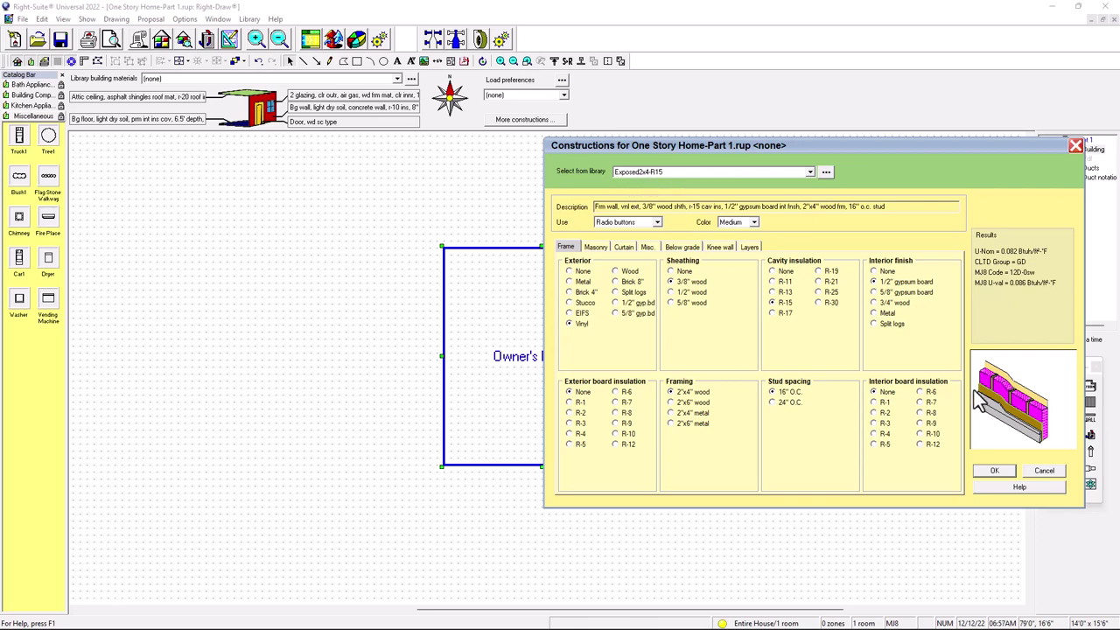
left_click(992, 472)
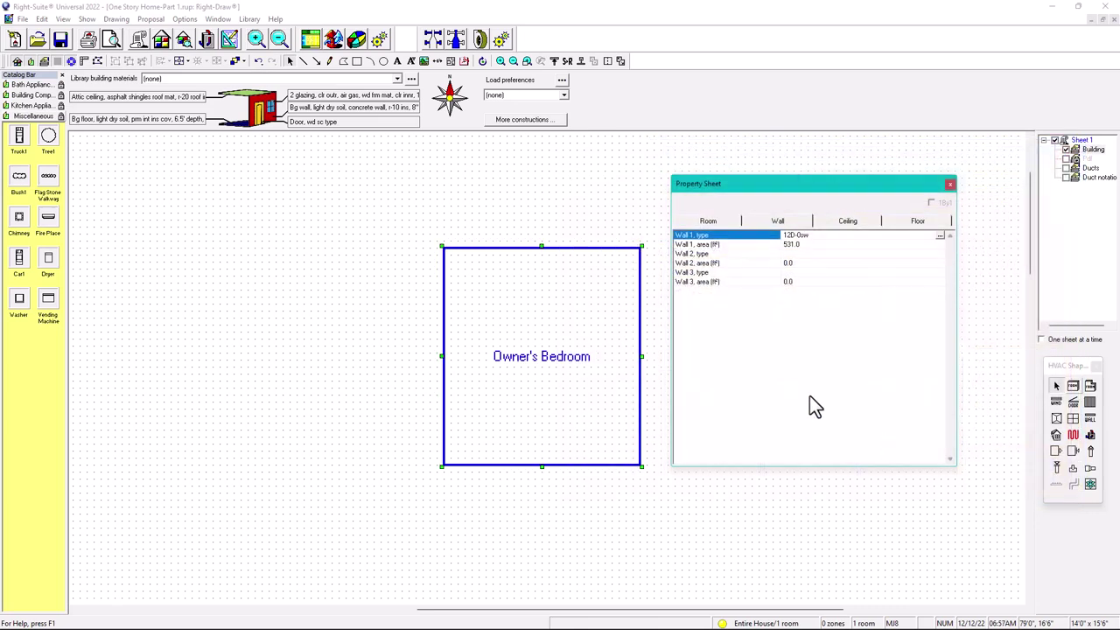
Step: Assign the library construction CEILING-R38 to the ceiling of the Owner's Bedroom
left_click(847, 222)
double_click(837, 237)
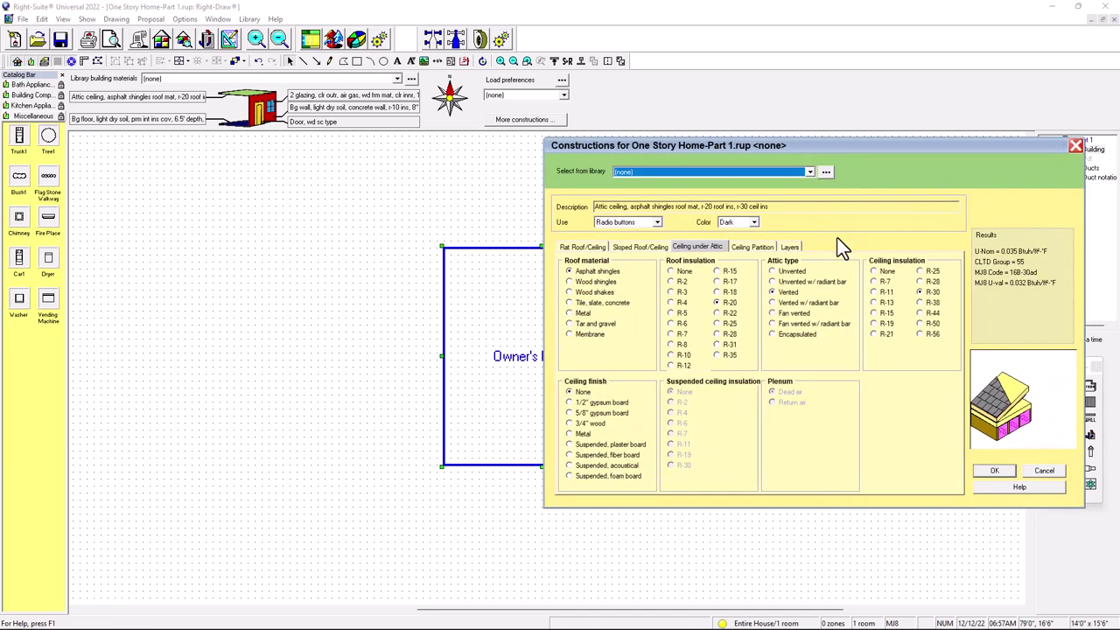
key("Down")
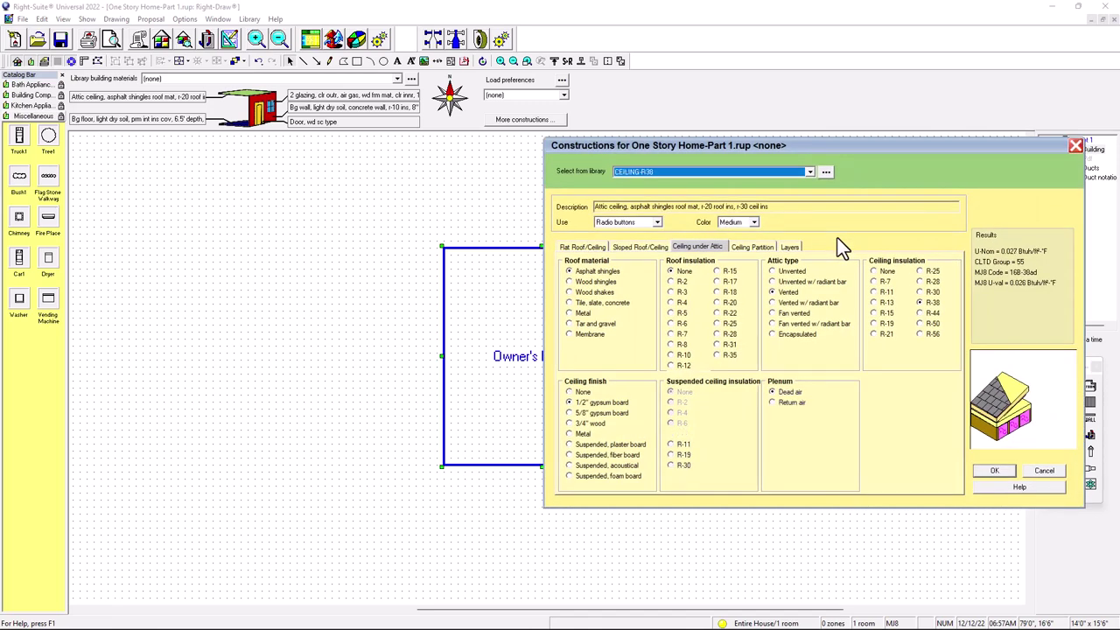
left_click(995, 471)
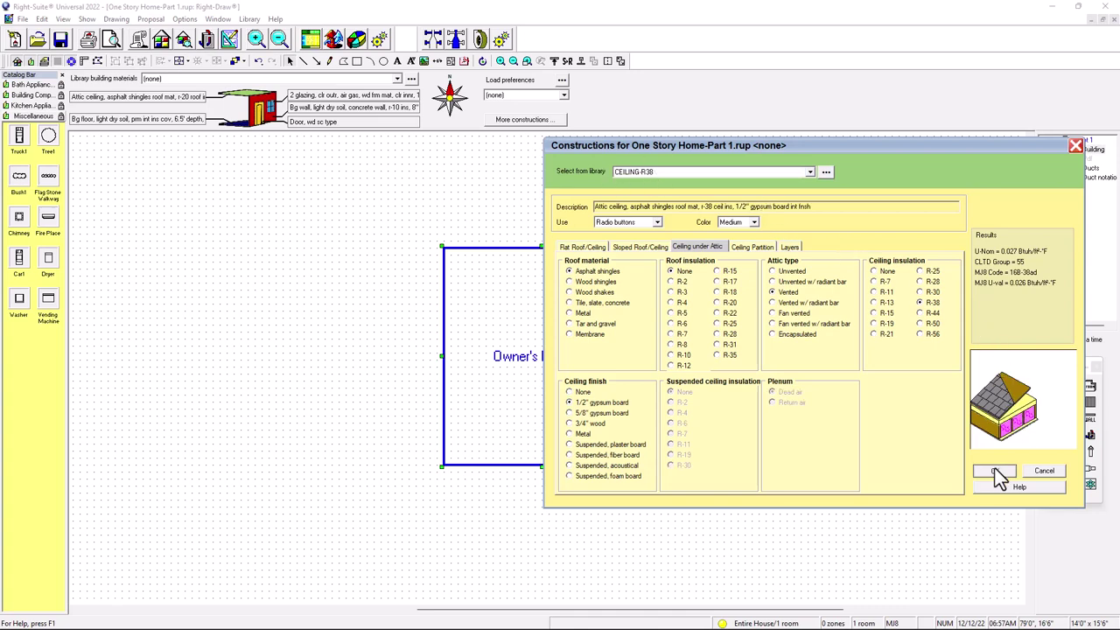
Step: Assign the library construction FLOOR SLAB_R-10 with a carpet finish to the Owner's Bedroom floor and close the room's properties
left_click(898, 225)
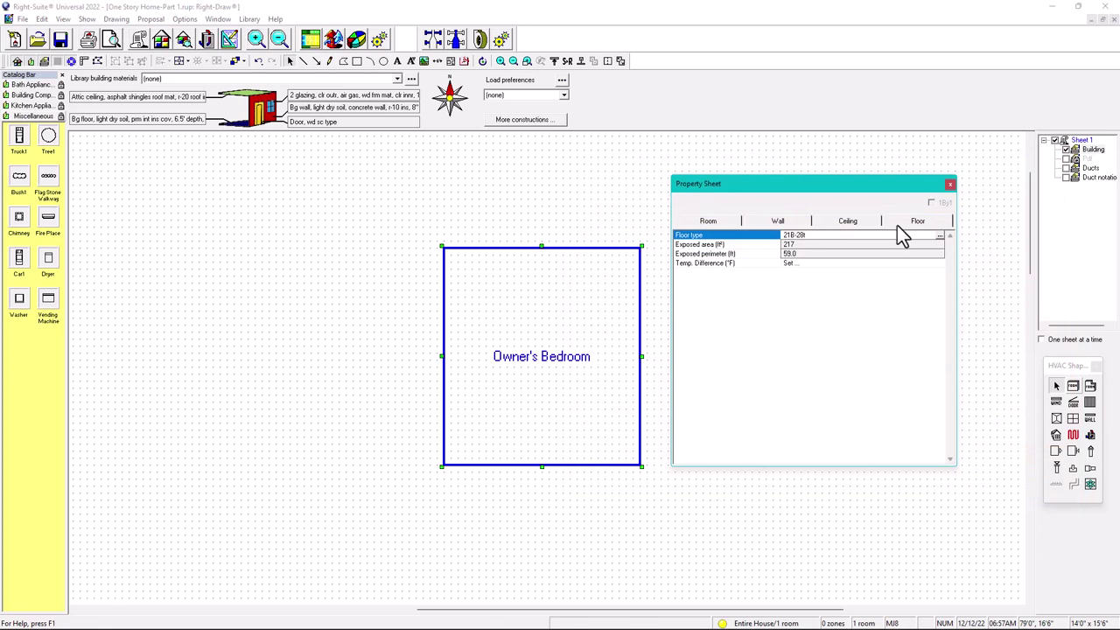
double_click(823, 236)
key("Down")
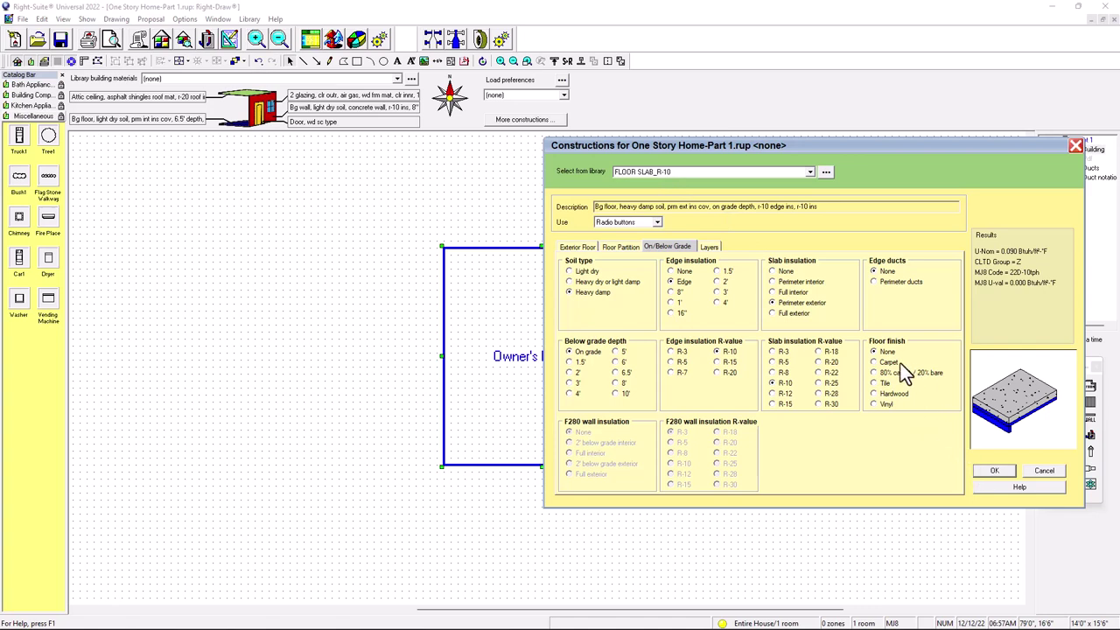
left_click(874, 362)
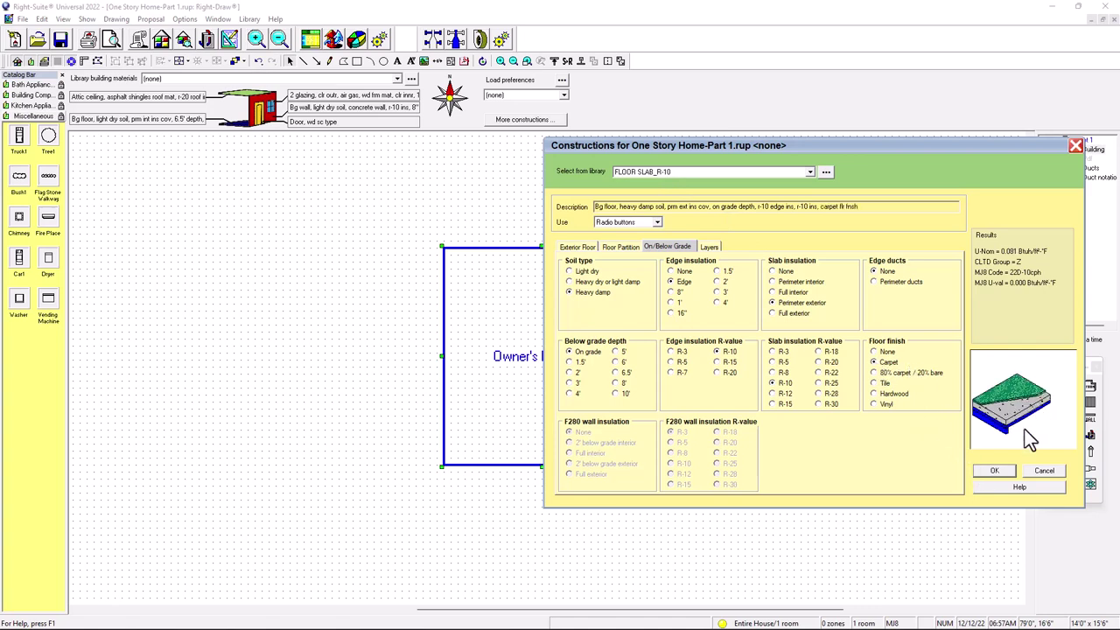
left_click(994, 470)
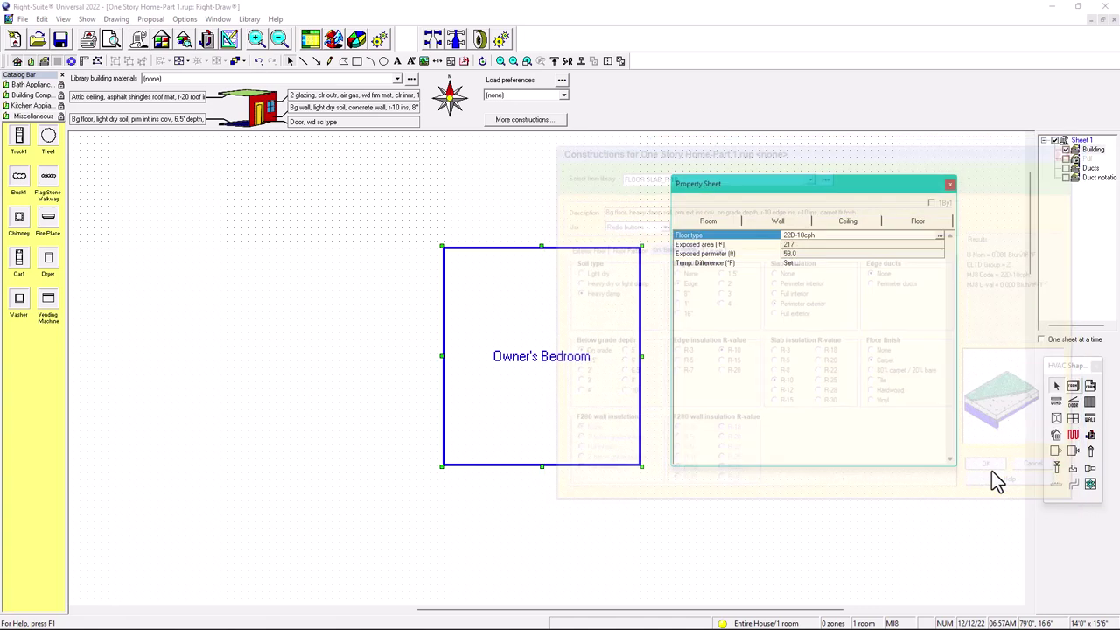
left_click(951, 185)
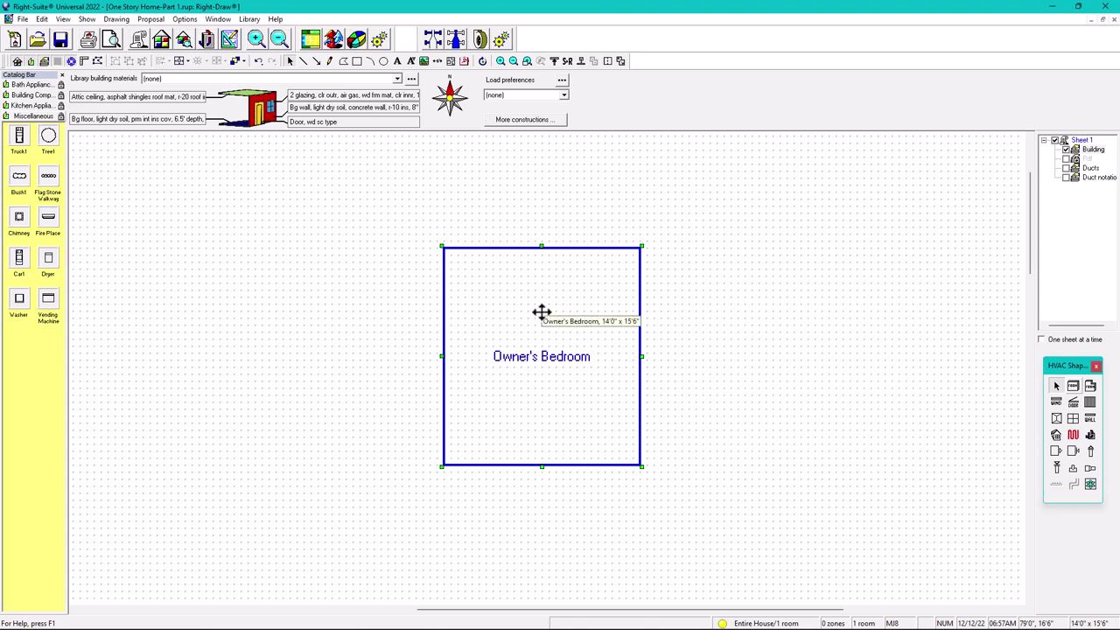
Step: Copy the Owner's Bedroom, paste two copies beside it, and undo the second copy
left_click(670, 300)
left_click(613, 293)
key("ctrl+c")
key("ctrl+v")
left_click(743, 293)
left_click(884, 293)
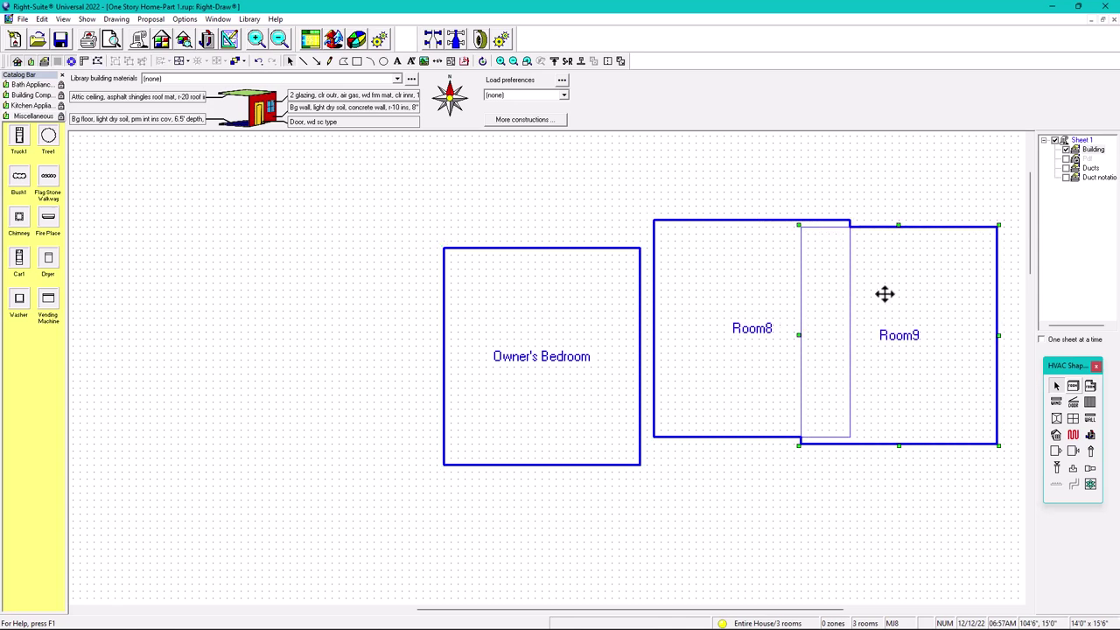
key("ctrl+z")
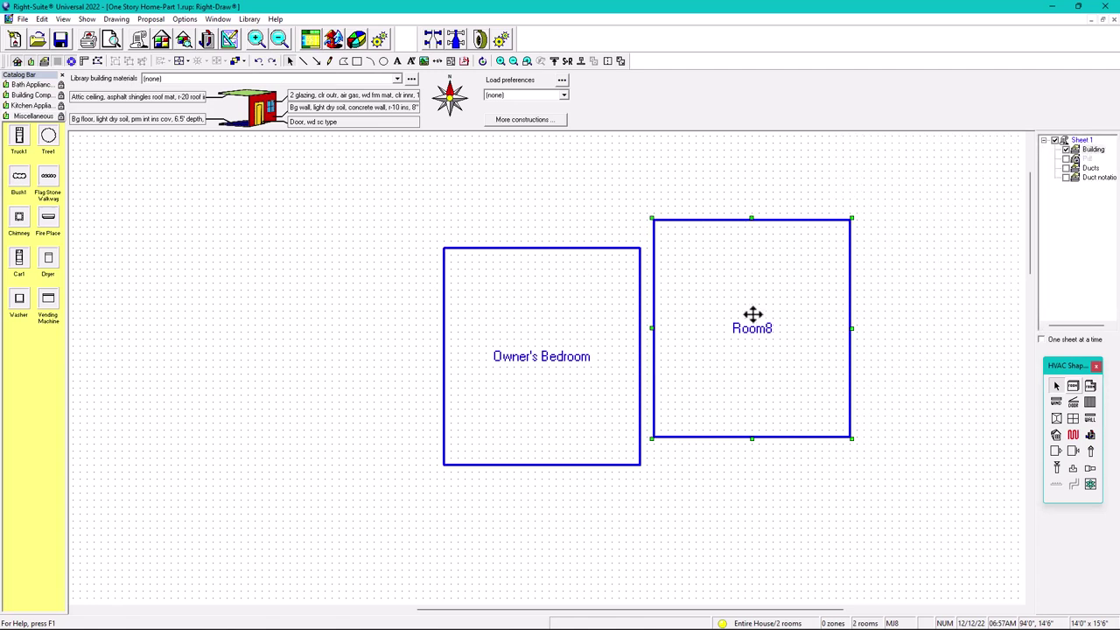
Step: Check the wall construction carried over to the pasted room copy, and delete that copy
double_click(738, 287)
left_click(524, 212)
double_click(552, 228)
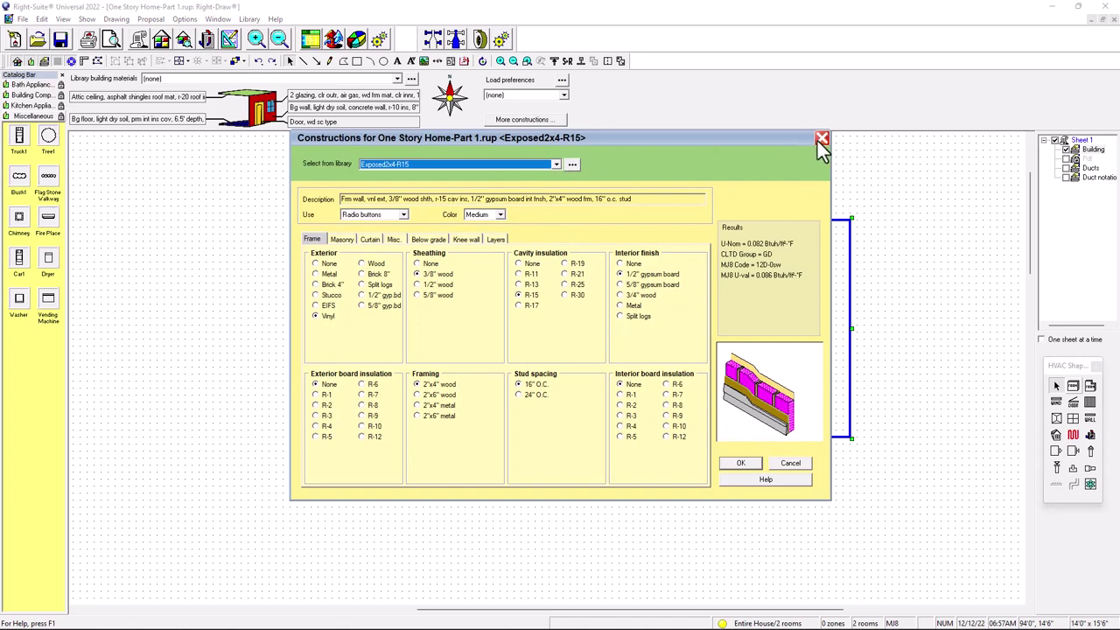
left_click(822, 140)
left_click(692, 176)
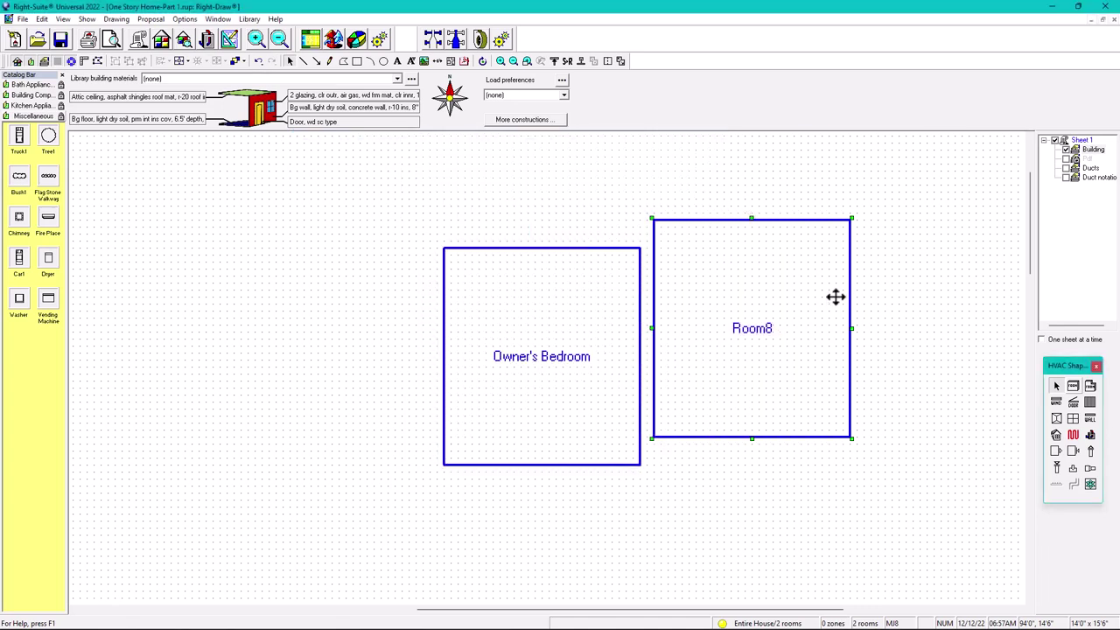
key("Delete")
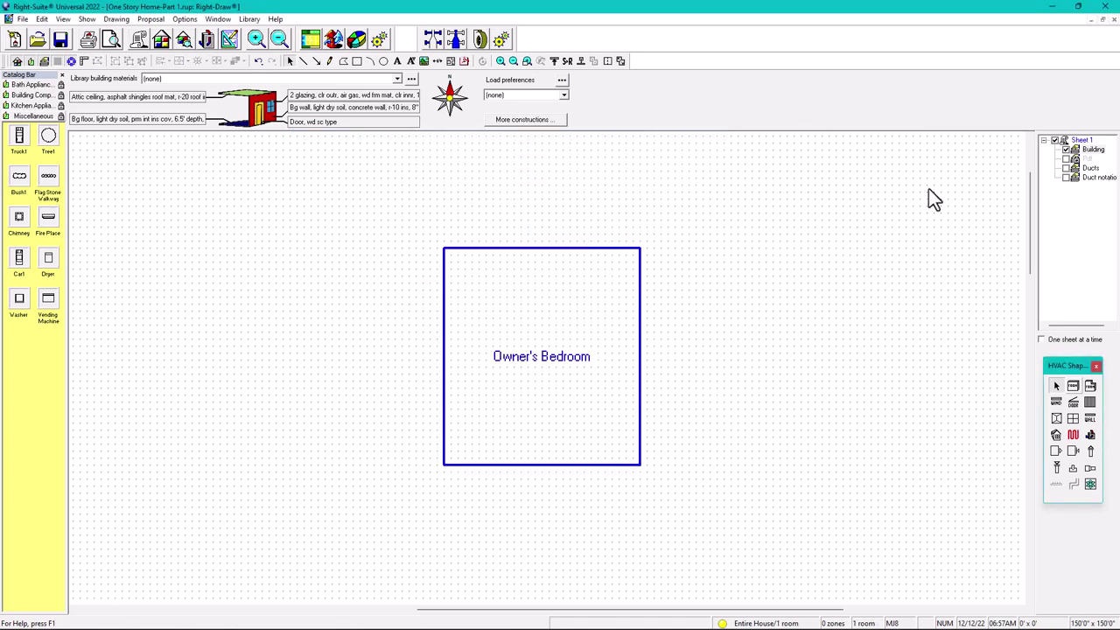
Step: Show the Pdf layer with the floor plan image behind the Owner's Bedroom
left_click(1066, 159)
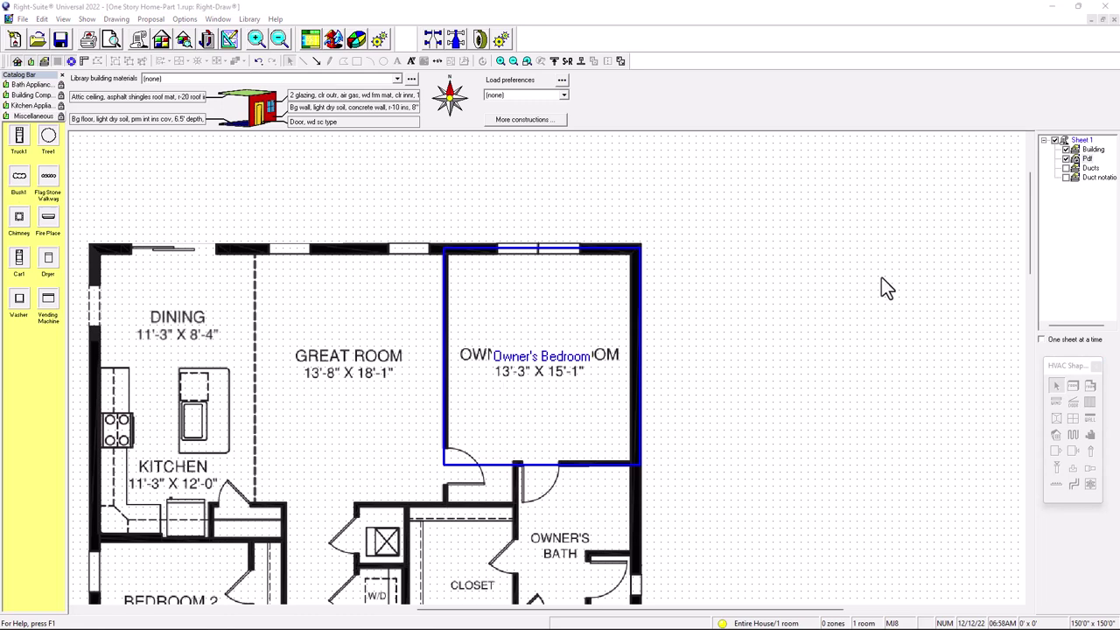
left_click(866, 329)
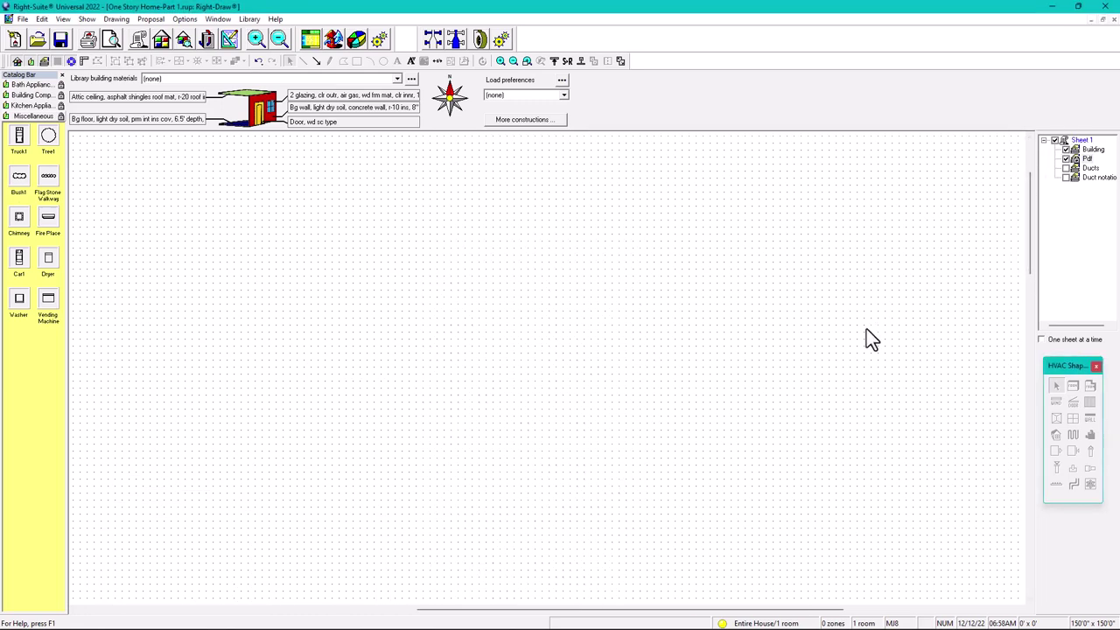
left_click(1066, 159)
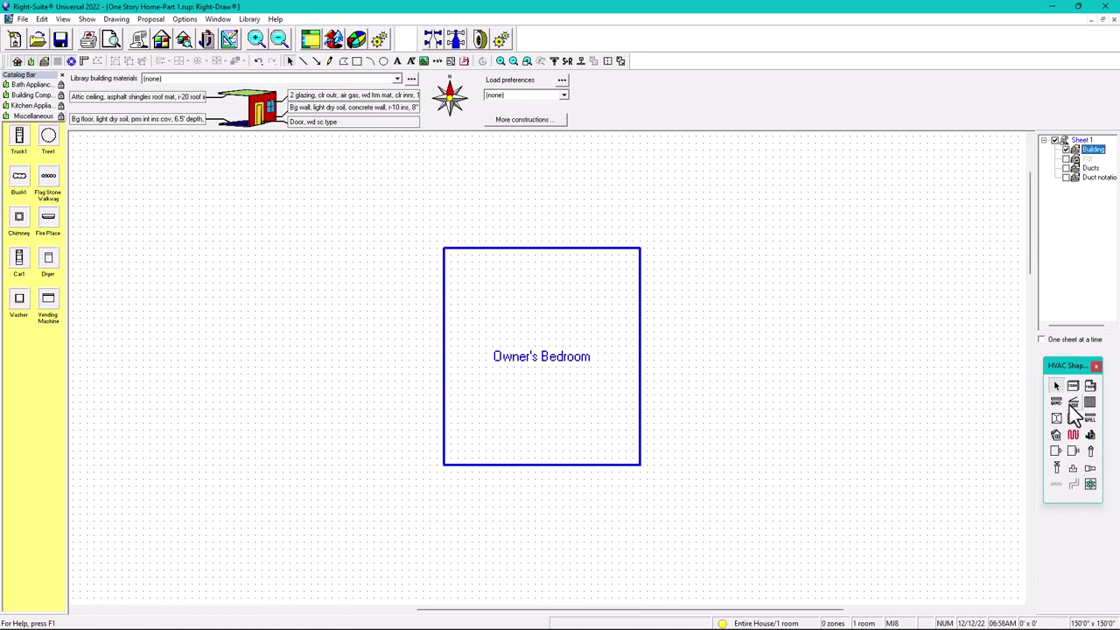
left_click(1066, 159)
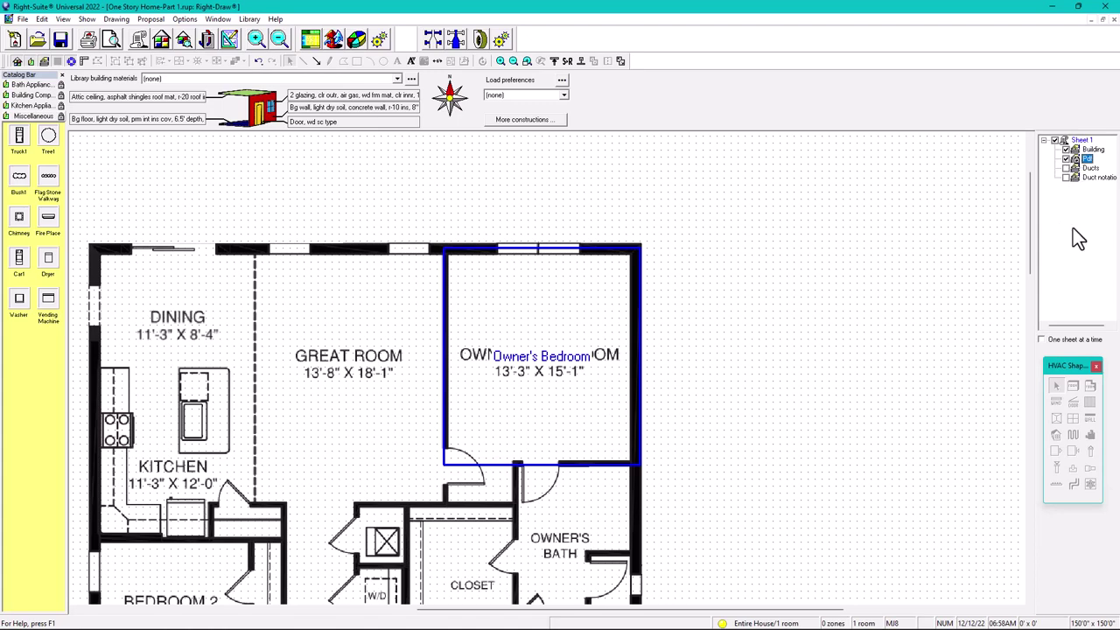
Step: On the Building layer, draw a window about 2.5 ft wide on the Owner's Bedroom's north wall, tracing the plan's right-hand pane, and hide the Pdf layer
left_click(1089, 149)
left_click(1055, 401)
left_click(538, 249)
left_click(578, 249)
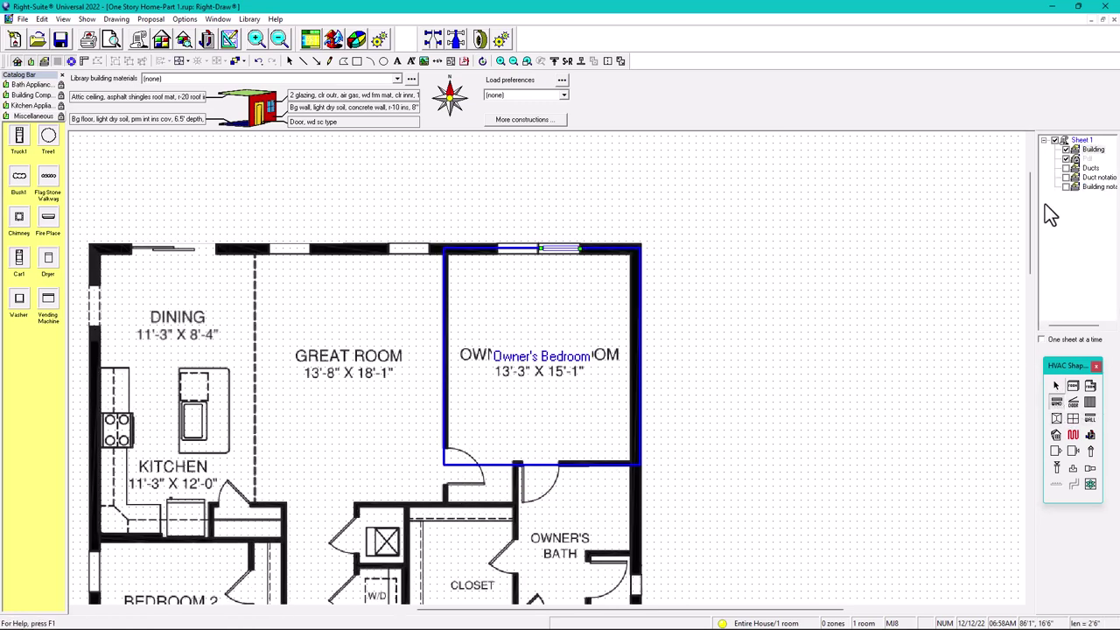
left_click(1076, 151)
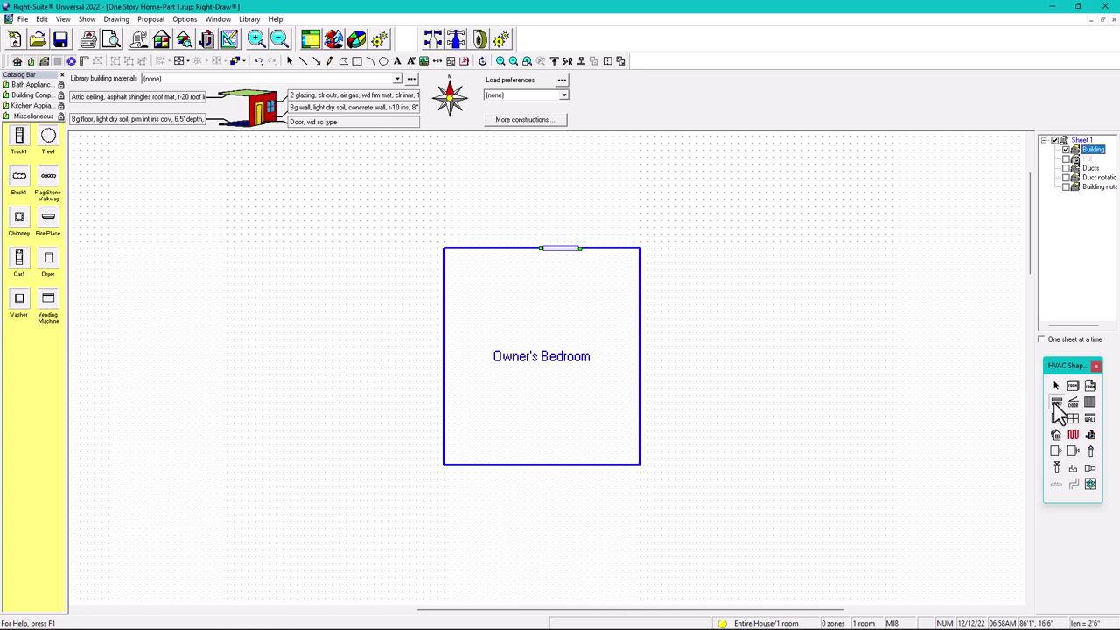
Step: Assign the library construction LOWESINGLE to the bedroom window, keeping Operable window as its type
left_click(1056, 385)
scroll(479, 237, "up", 1)
scroll(603, 257, "up", 2)
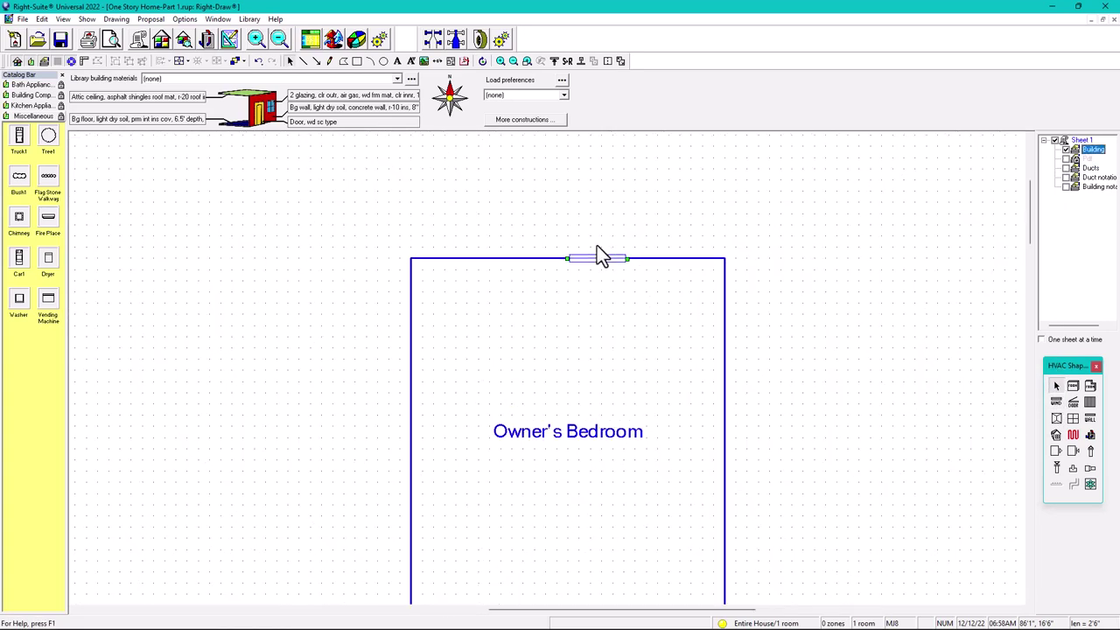
double_click(603, 256)
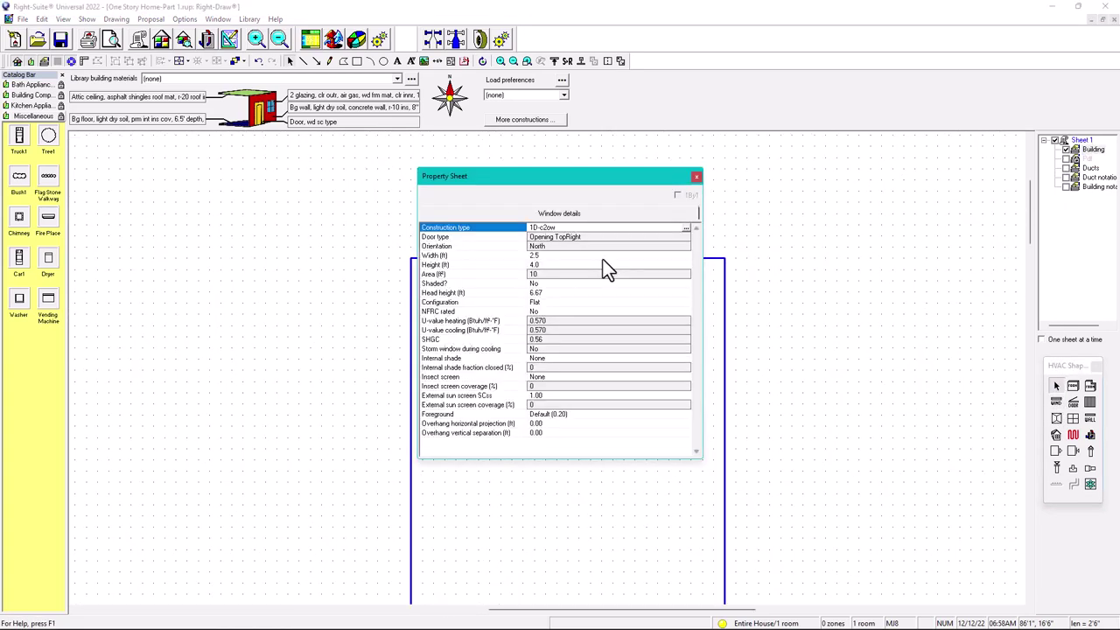
double_click(550, 229)
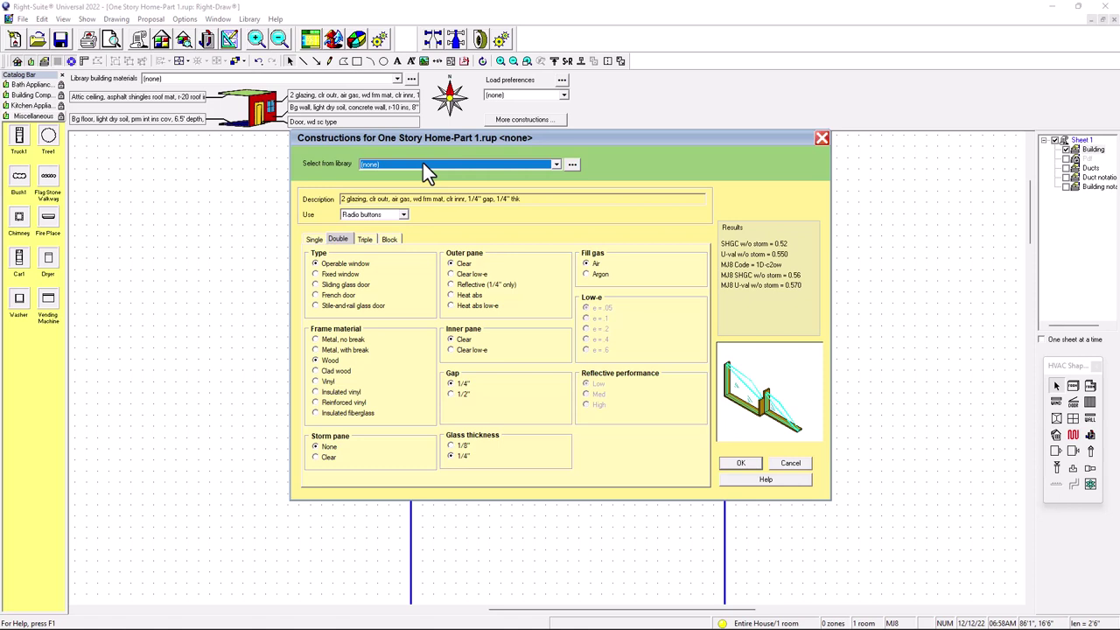
scroll(422, 171, "down", 1)
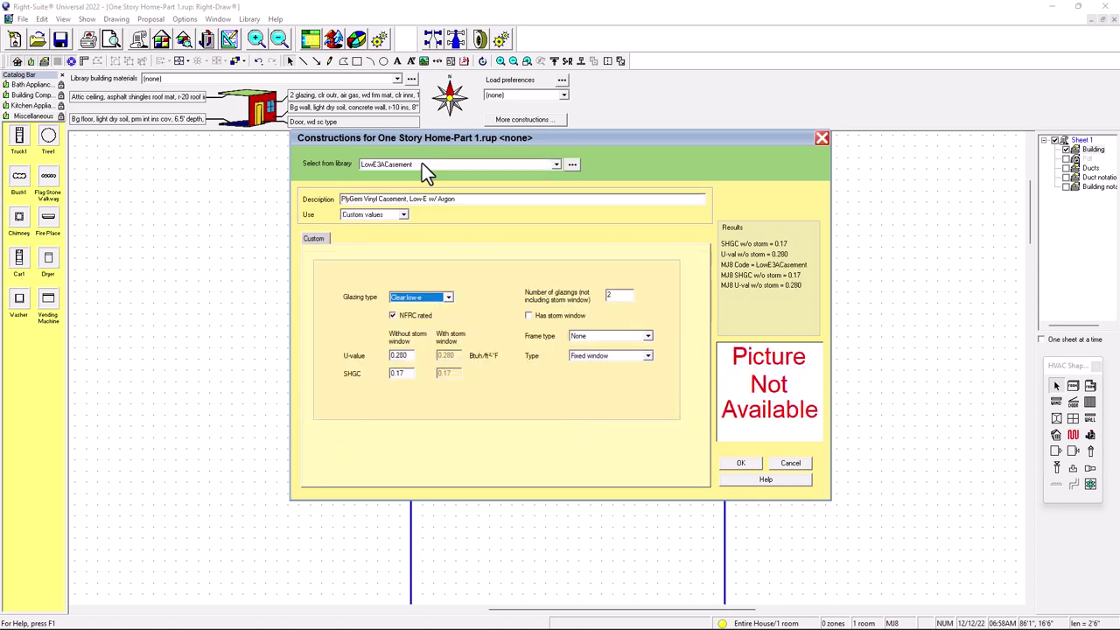
left_click(554, 165)
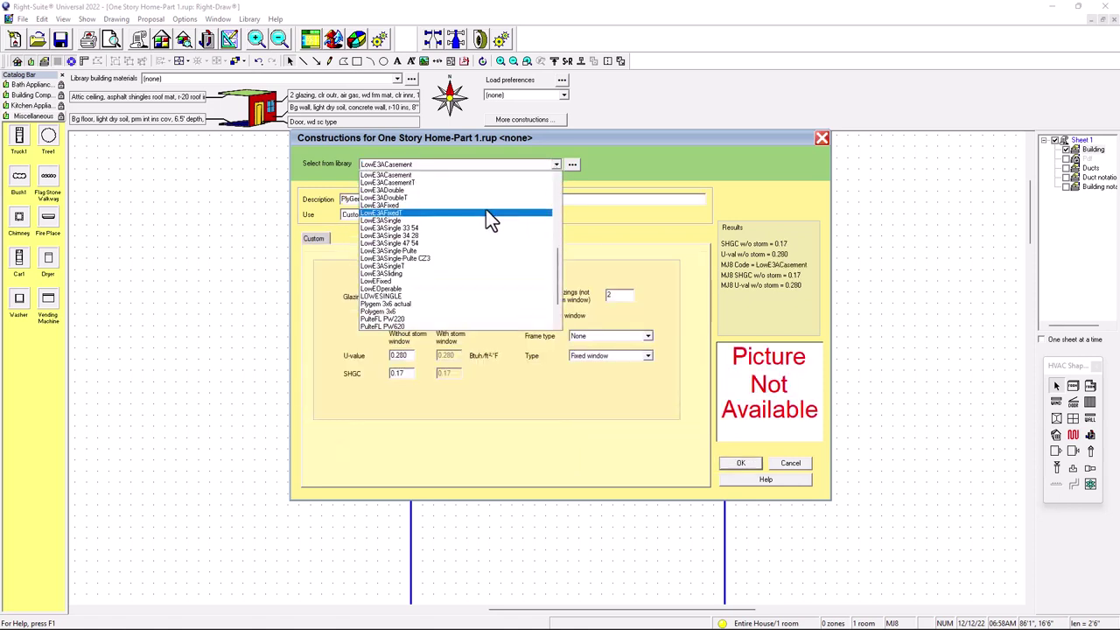
left_click(383, 296)
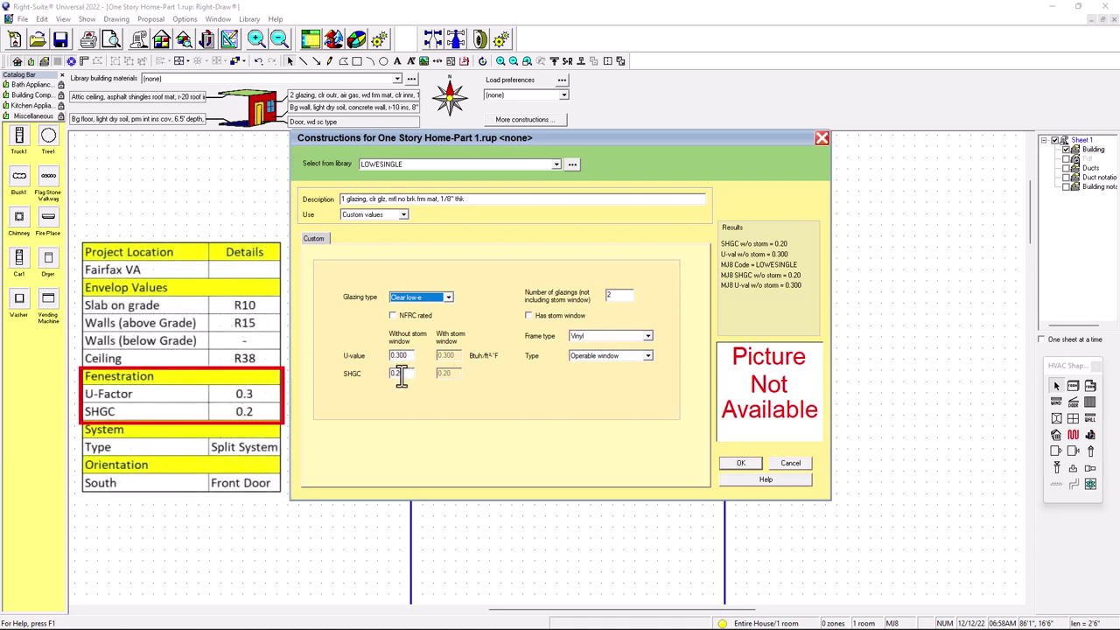
left_click(648, 356)
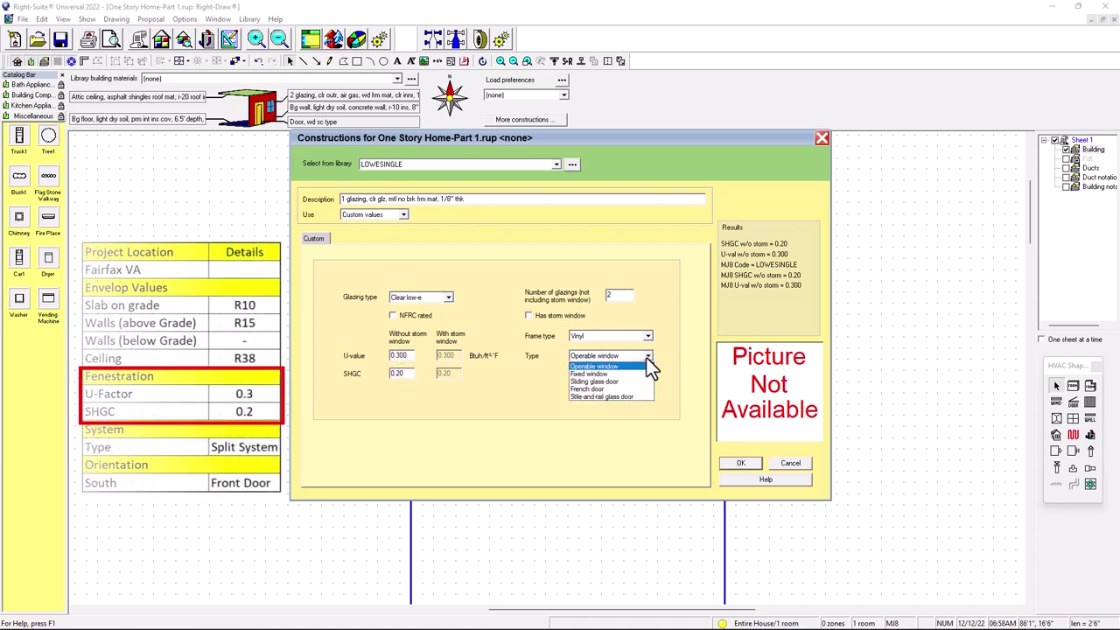
left_click(648, 356)
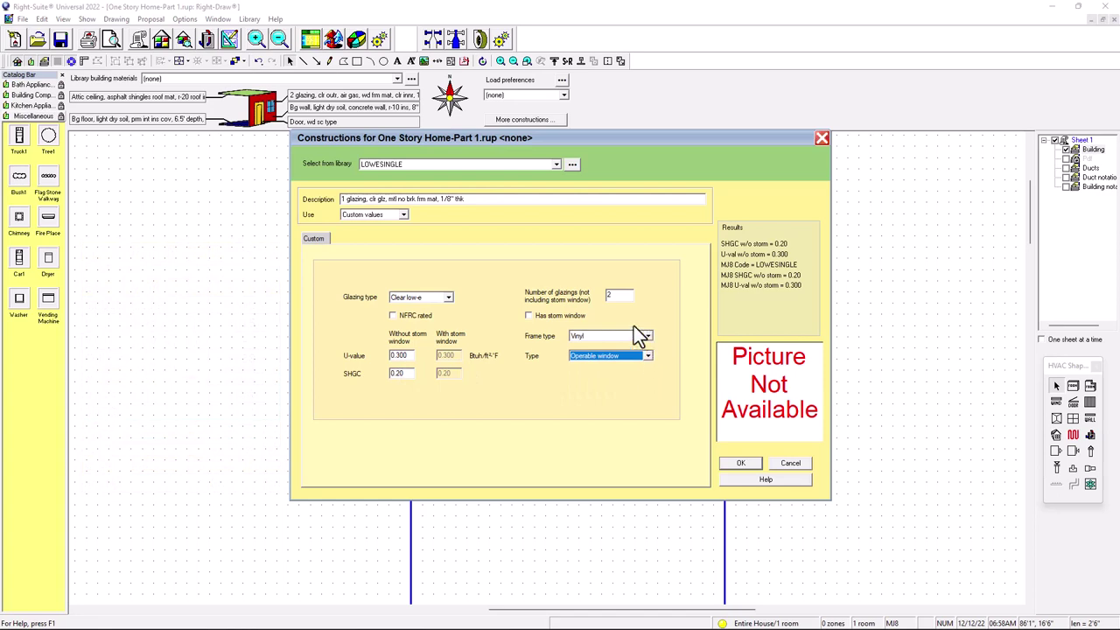
left_click(741, 464)
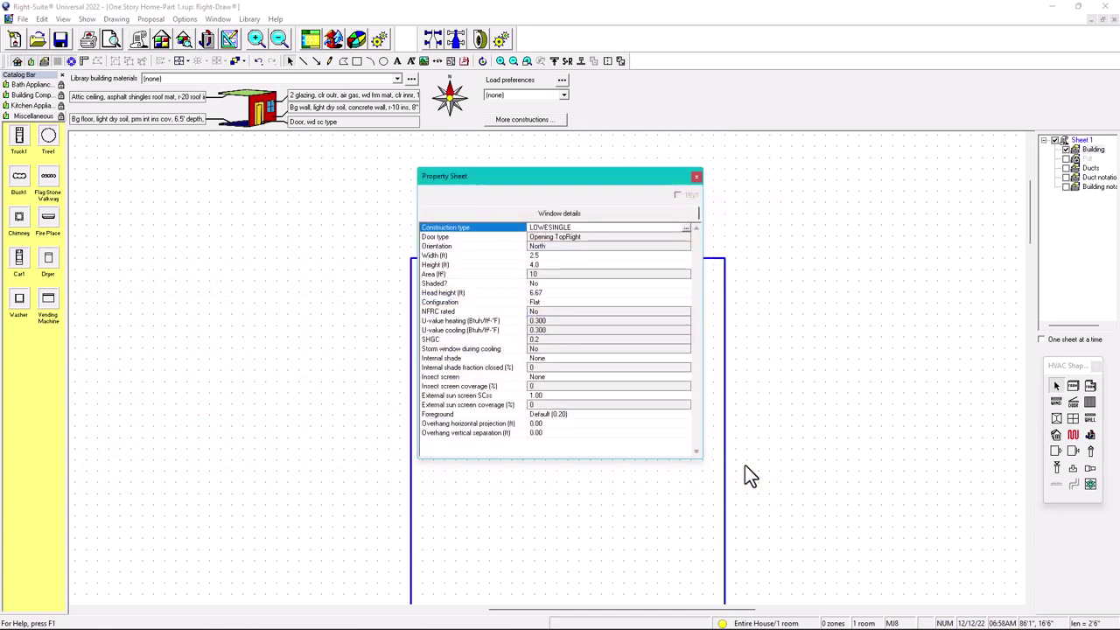
Step: Set the bedroom window's width to 3 ft and its height to 5 ft
left_click(543, 256)
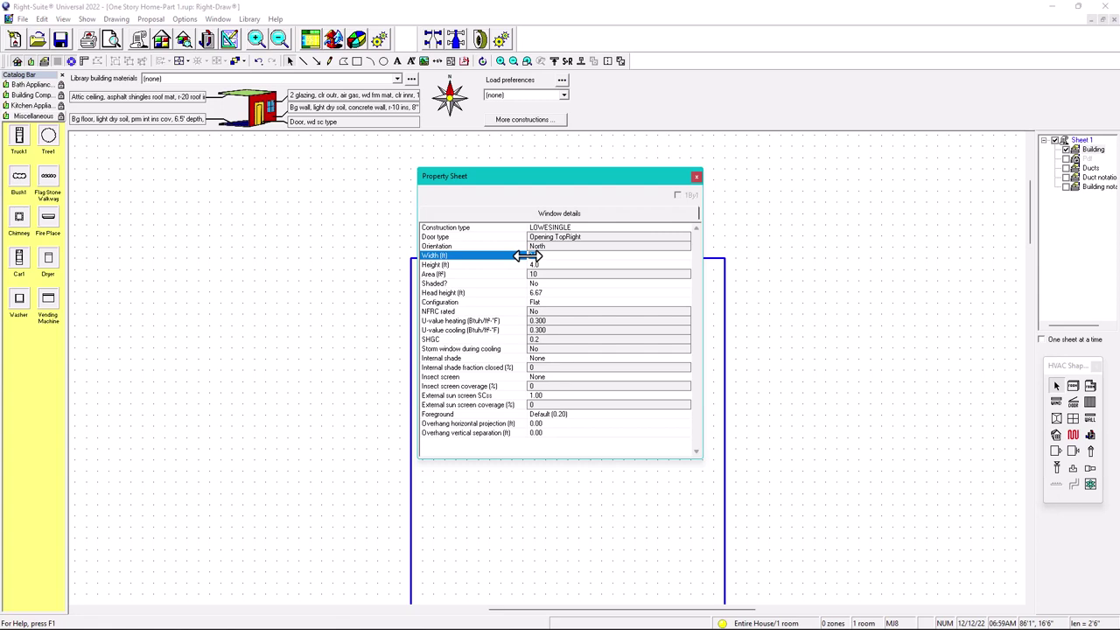
left_click(532, 254)
type("3")
left_click(537, 265)
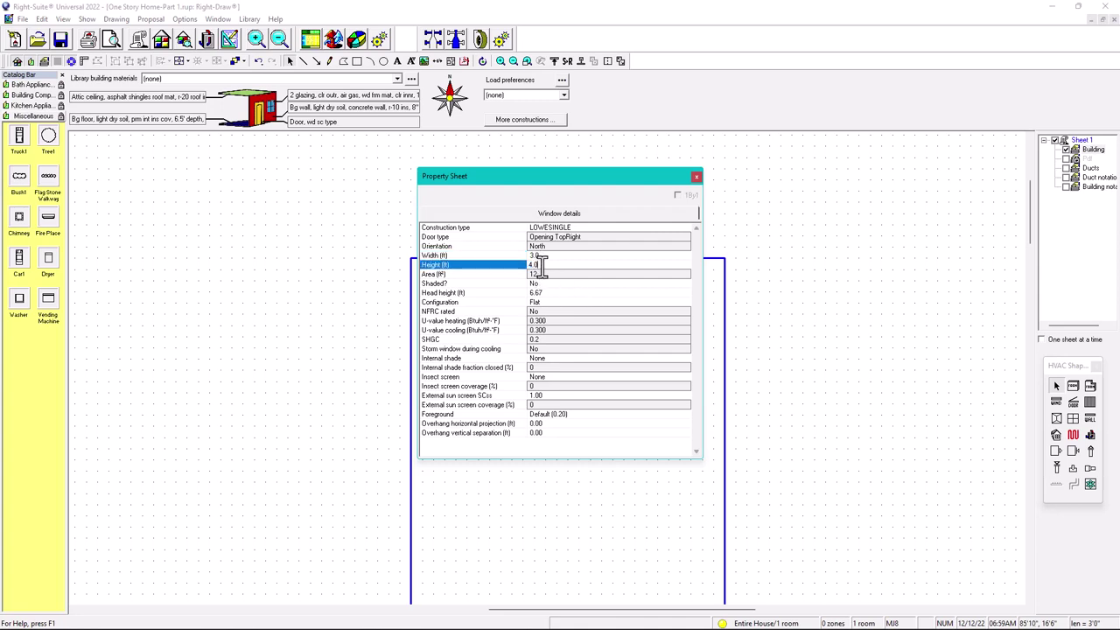
type("5")
left_click(577, 257)
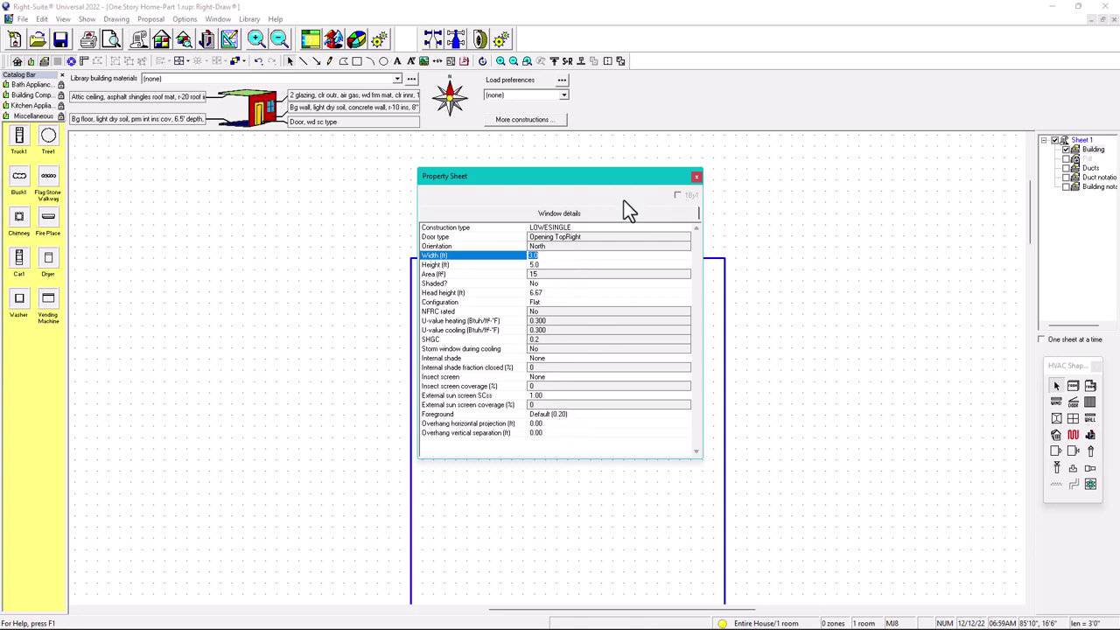
Step: Set the bedroom window's internal shade to Blinds 45°, medium, and close the property sheet
left_click(539, 360)
scroll(551, 385, "down", 2)
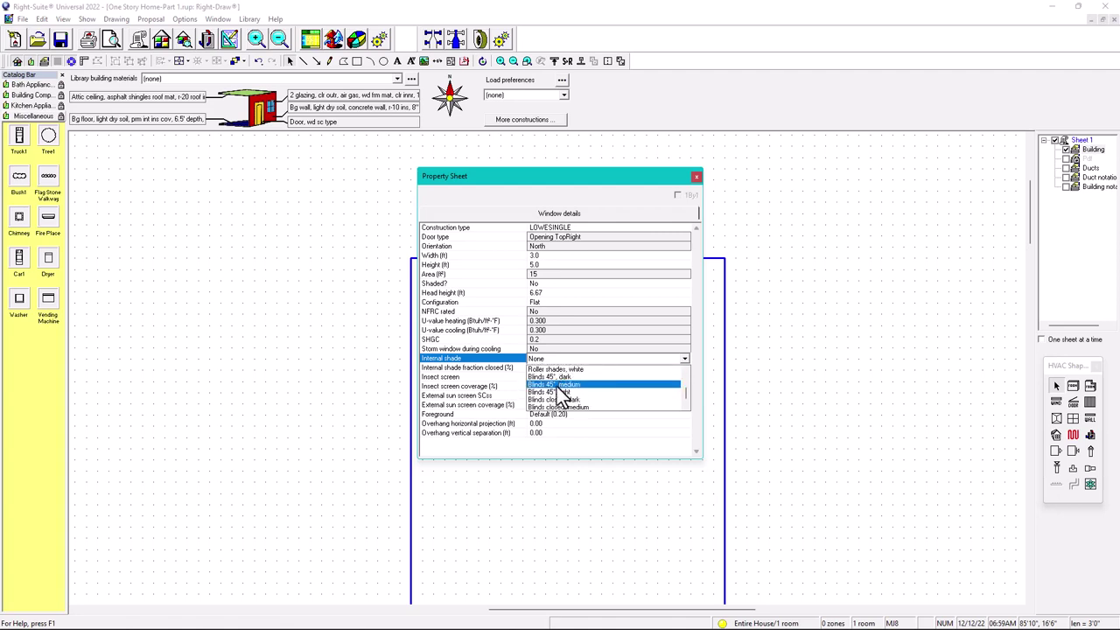
left_click(558, 385)
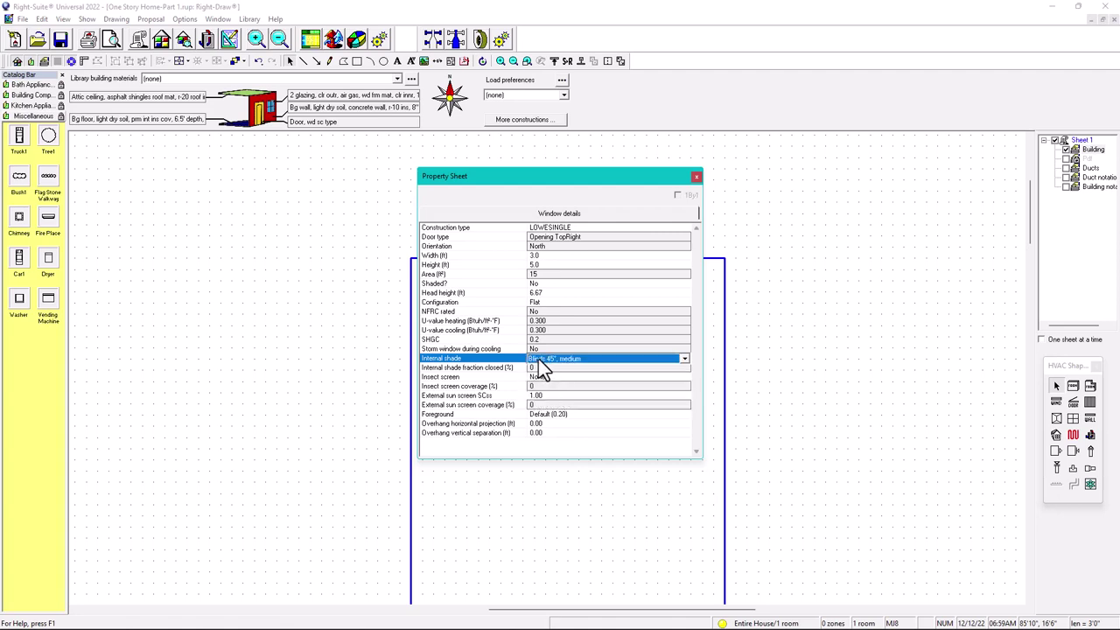
left_click(696, 178)
double_click(604, 262)
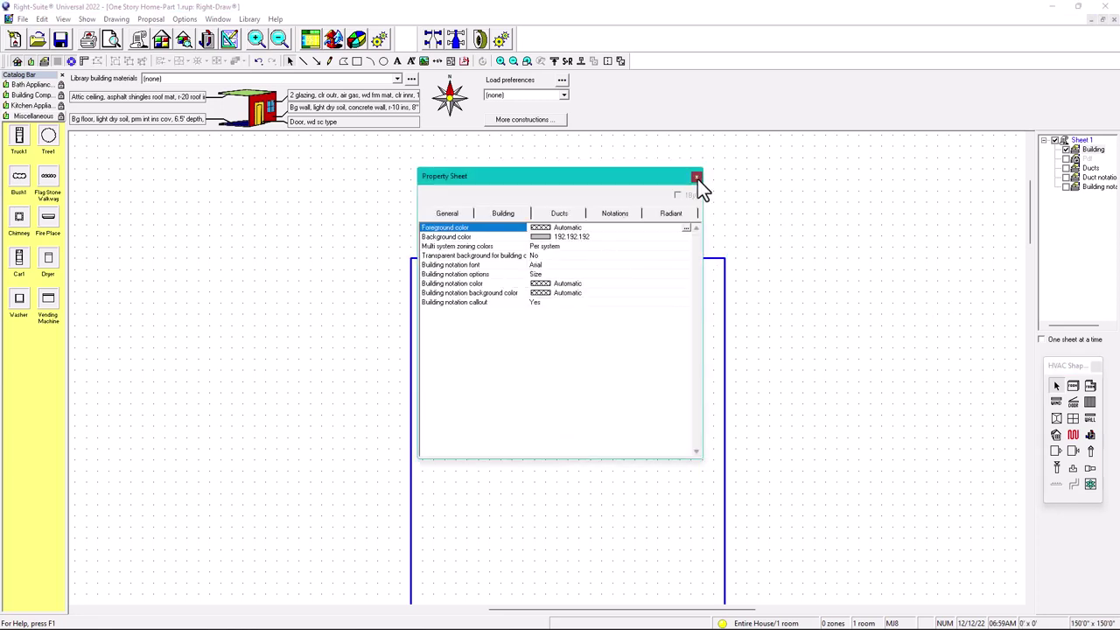
left_click(696, 177)
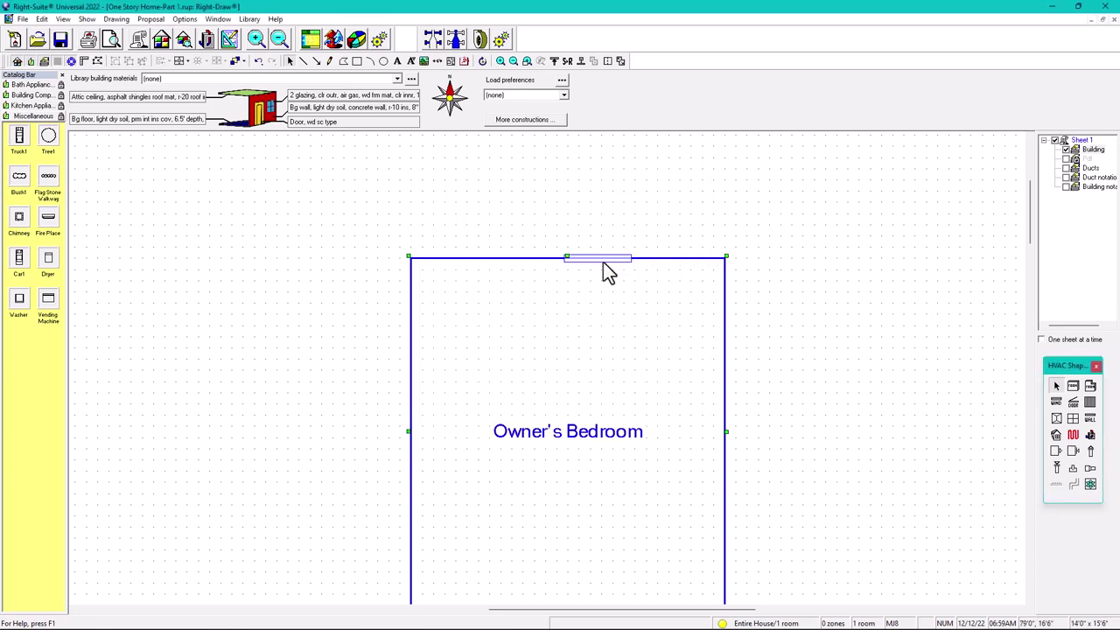
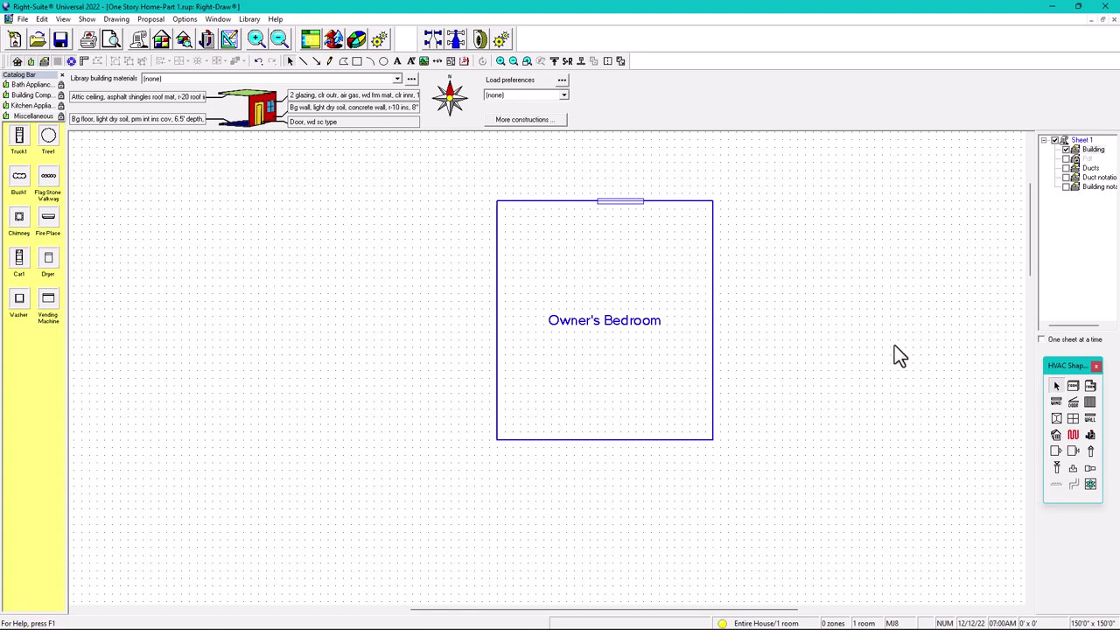
Step: Show the Pdf layer and, on the Building layer, draw a 5'0" x 3'0" room over the door alcove south of the Owner's Bedroom
left_click(1065, 158)
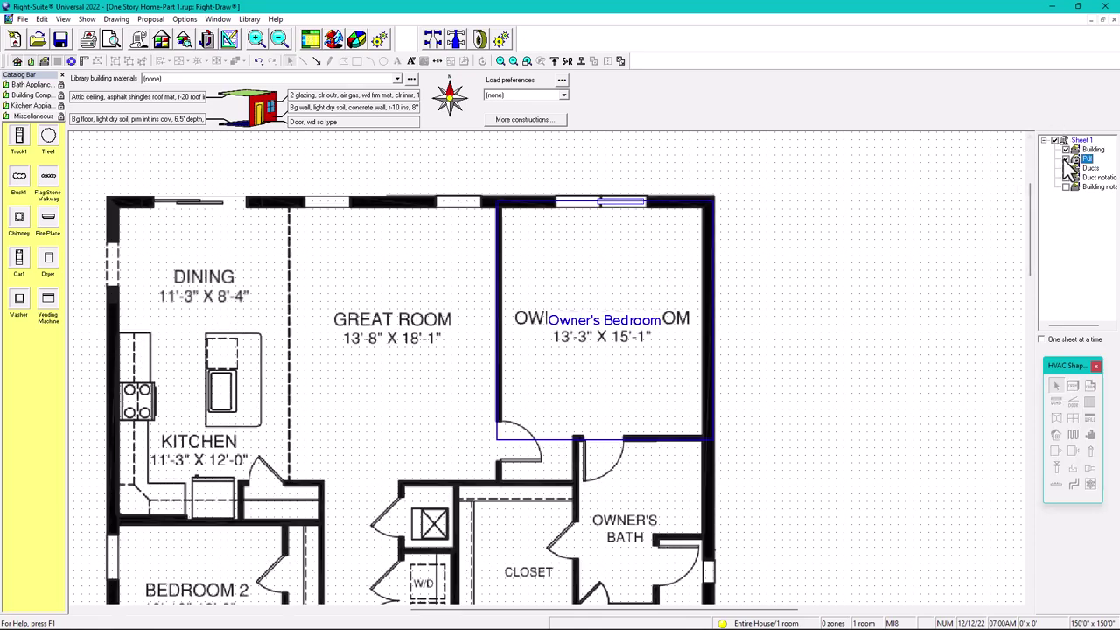
mouse_move(769, 388)
middle_mouse_down()
mouse_move(799, 300)
mouse_move(613, 265)
middle_mouse_up()
scroll(1004, 276, "down", 1)
middle_click_drag(1003, 277, 732, 381)
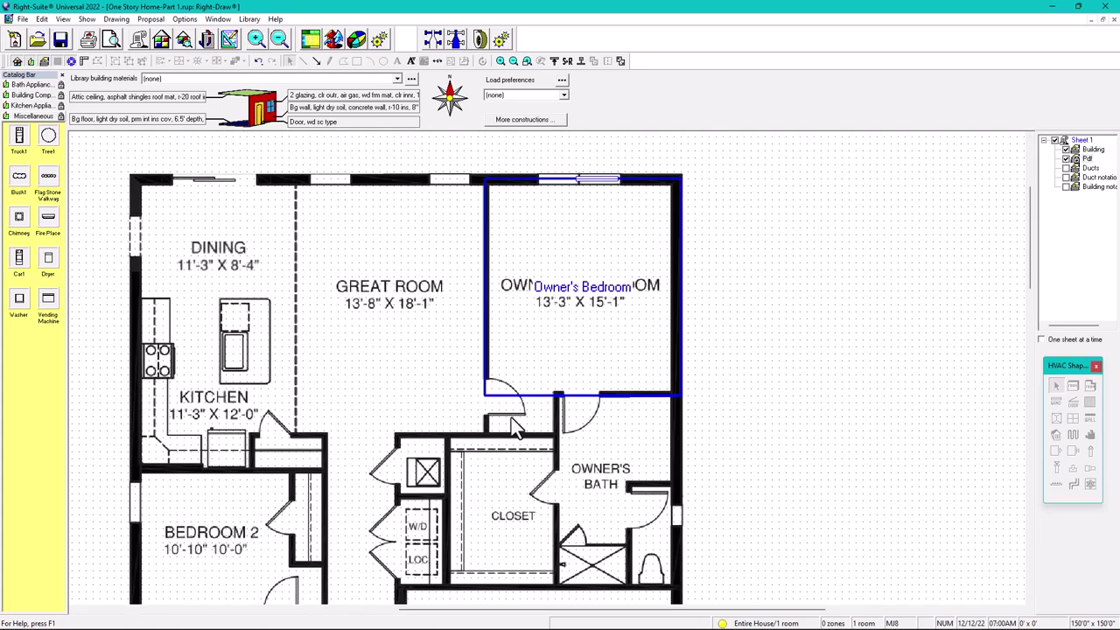
left_click(1093, 150)
left_click(1072, 402)
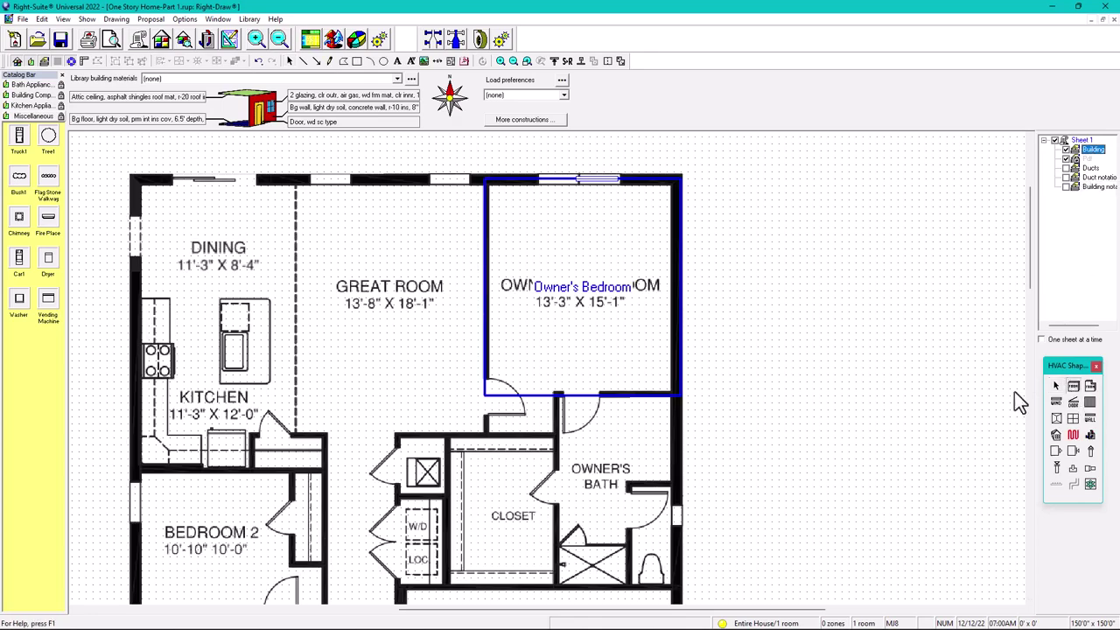
left_click(484, 398)
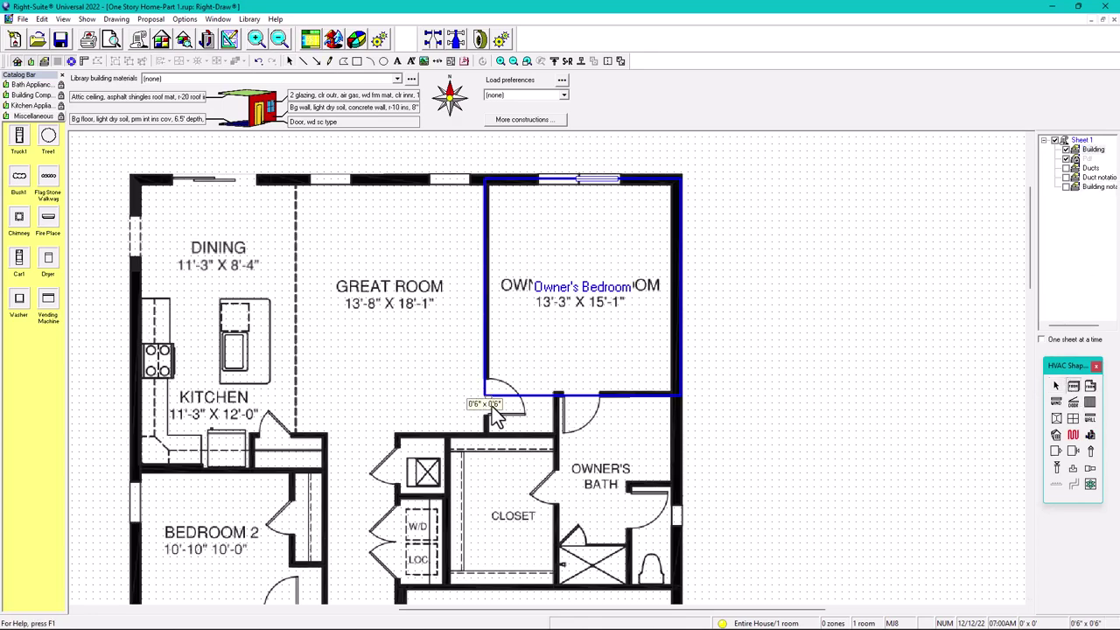
left_click(558, 439)
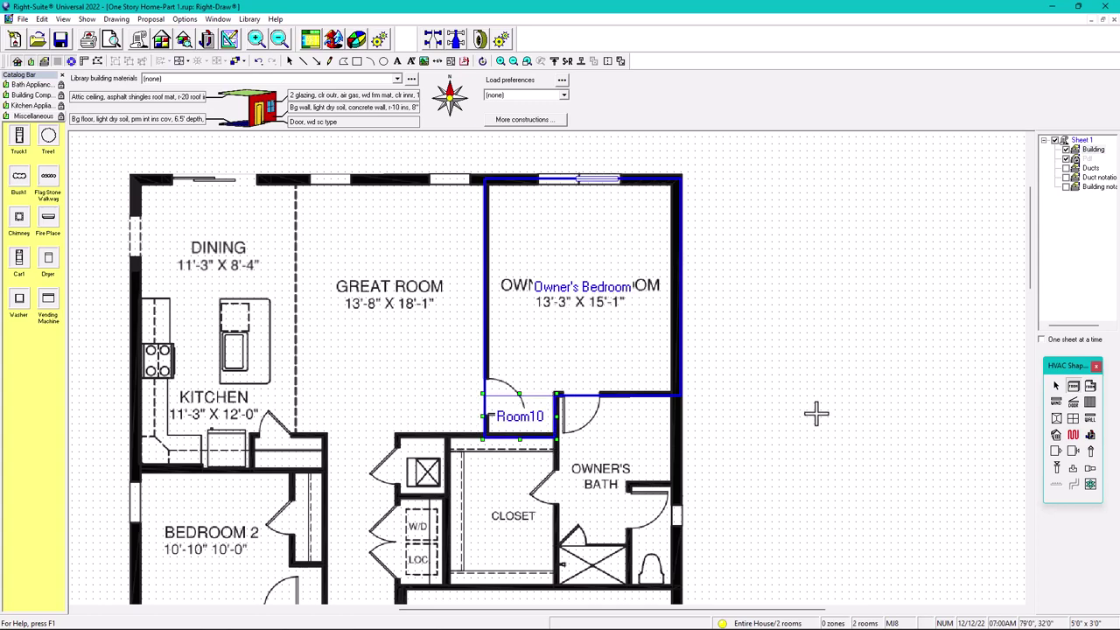
Step: Hide the Pdf layer and merge the small alcove room with the Owner's Bedroom using Merge Rooms
left_click(1055, 386)
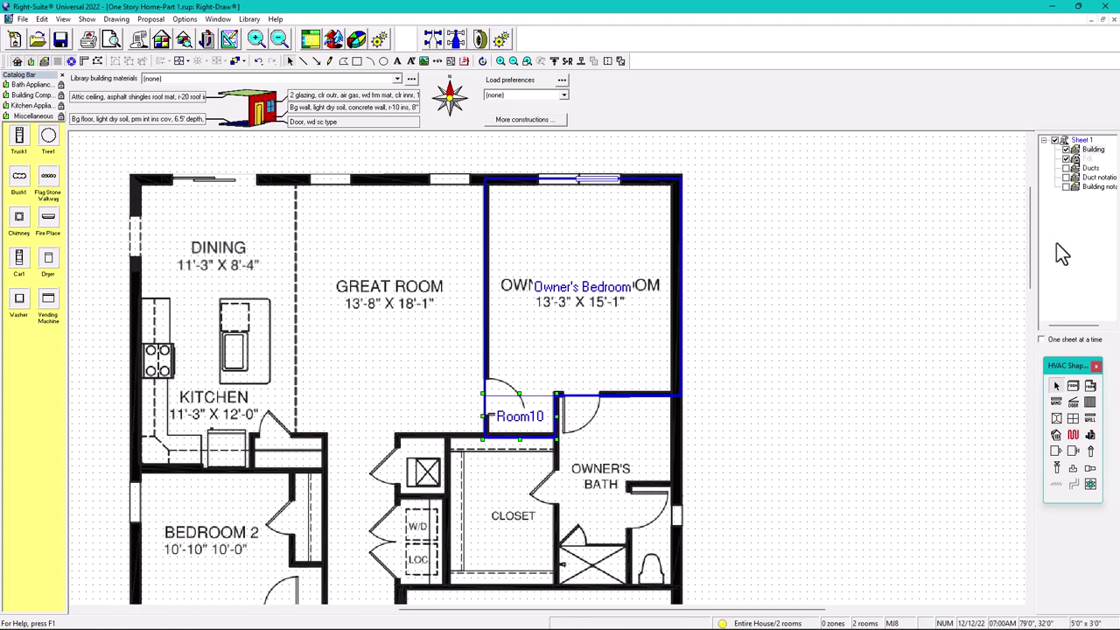
left_click(1065, 159)
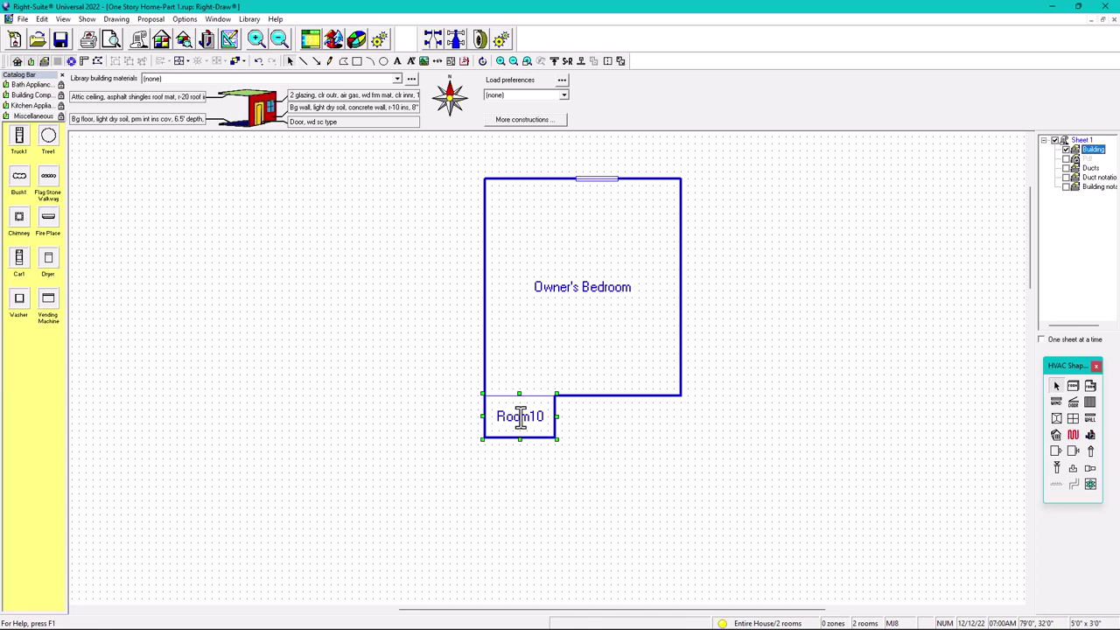
left_click(748, 398)
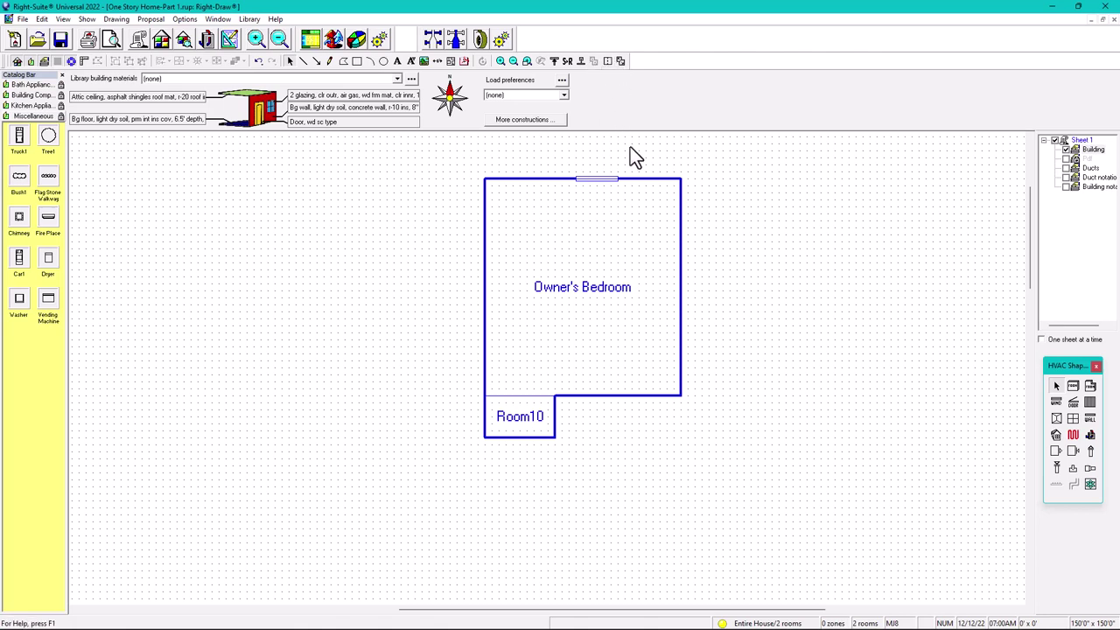
left_click(641, 337)
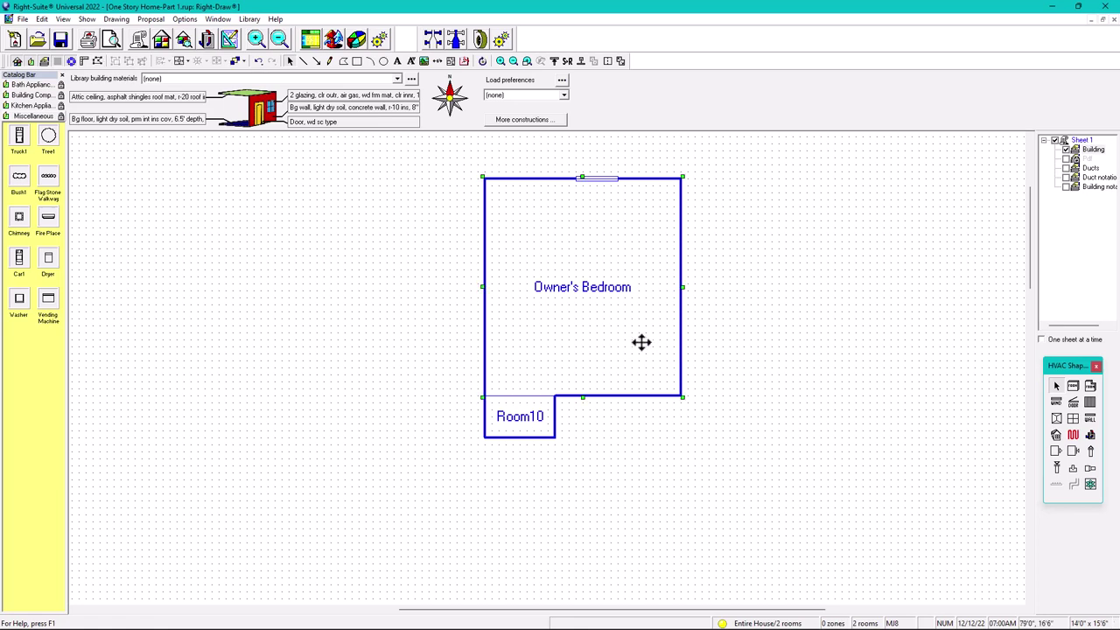
left_click(529, 437, "shift")
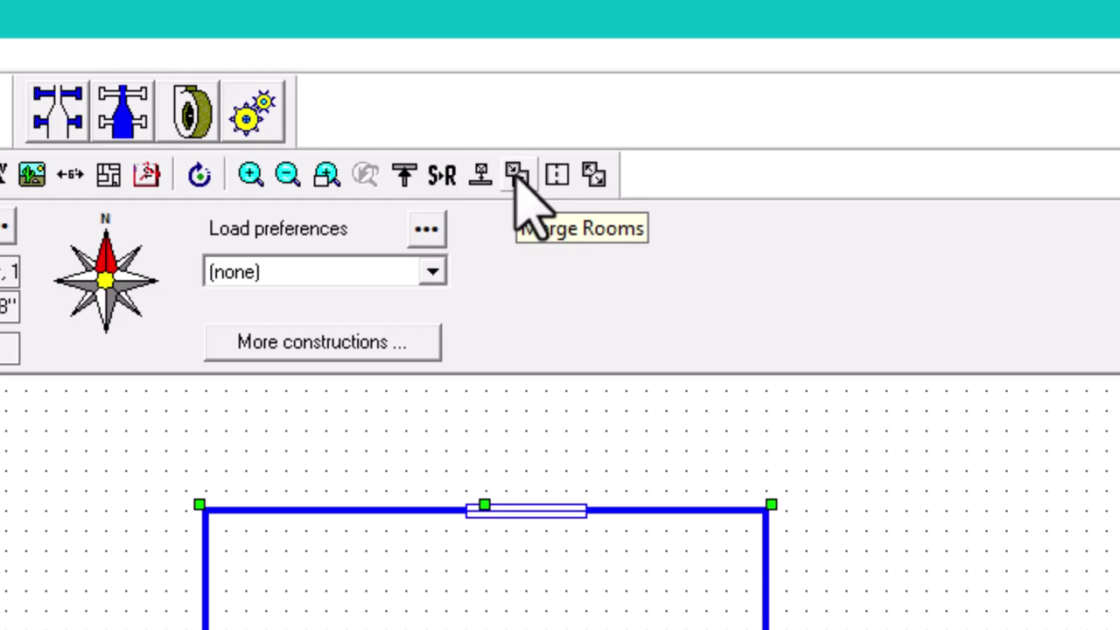
left_click(516, 174)
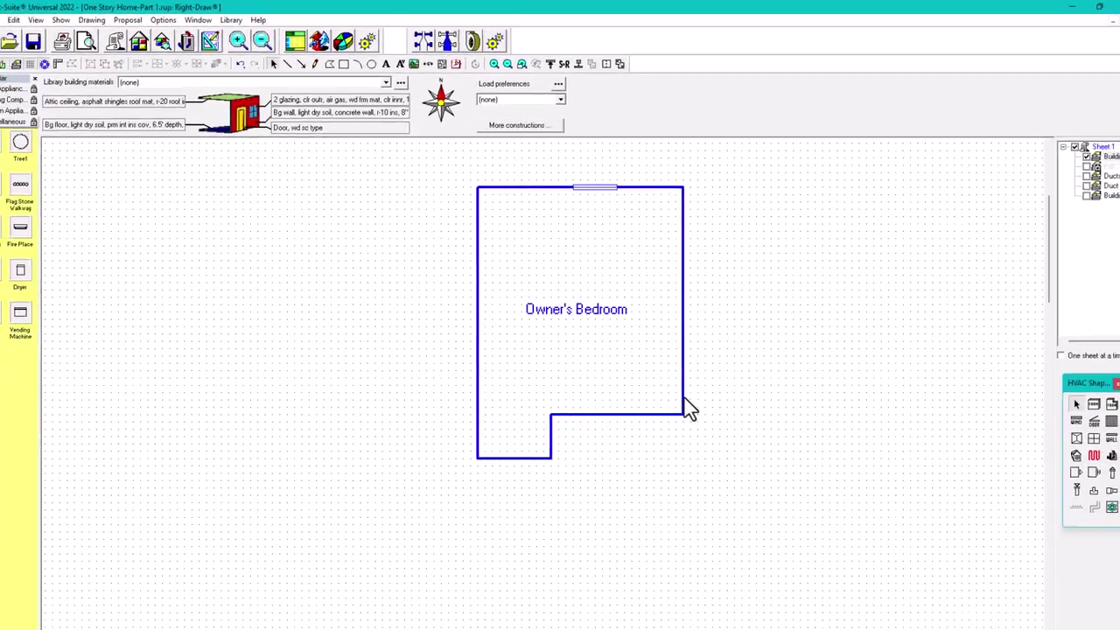
Step: Show the Pdf layer to compare the merged outline with the plan, and undo the merge and the alcove room
mouse_move(594, 372)
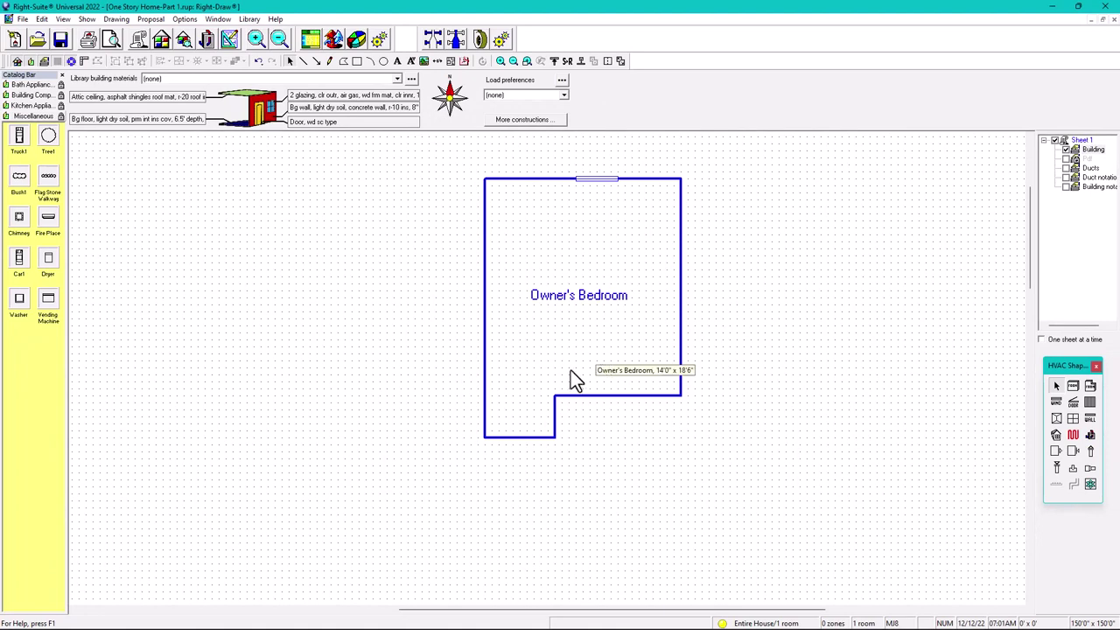
left_click(1066, 159)
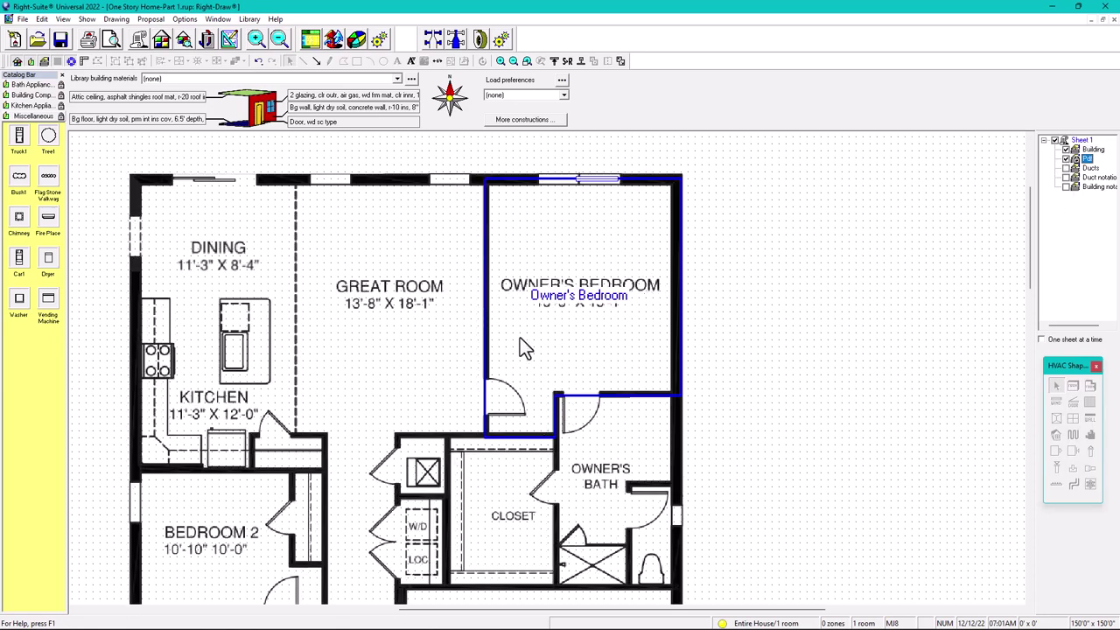
mouse_move(593, 293)
scroll(617, 362, "up", 3)
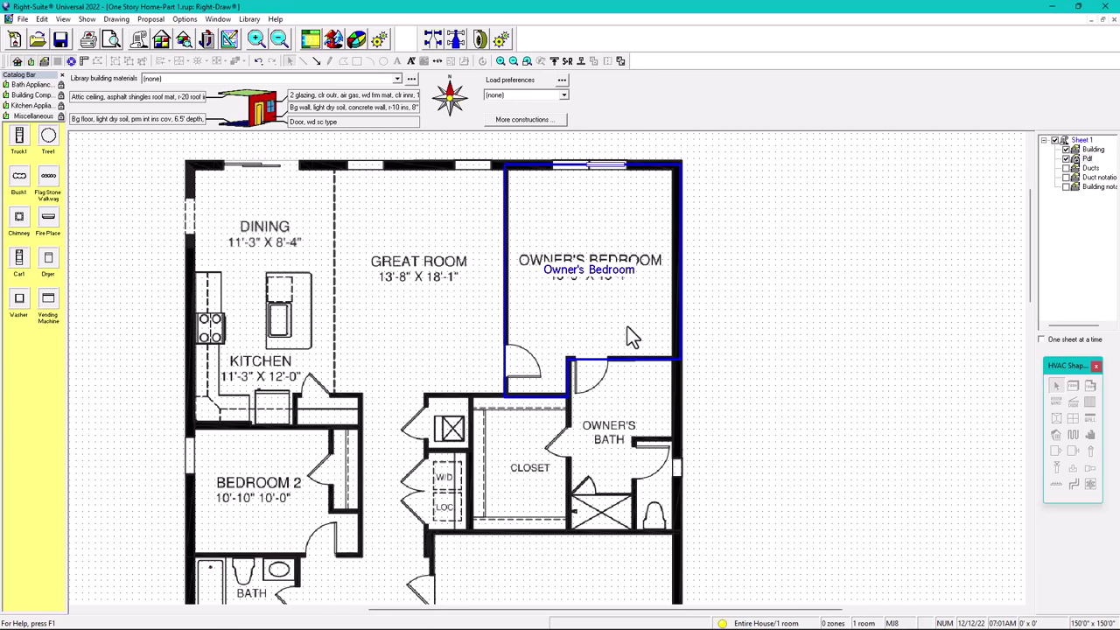
left_click(1066, 159)
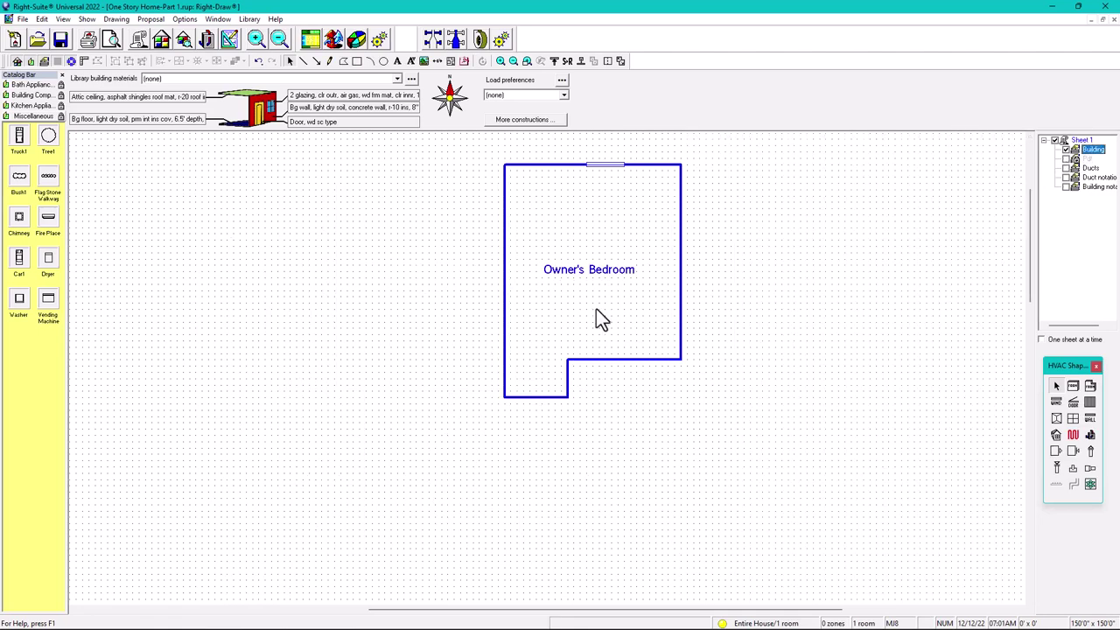
left_click(1067, 159)
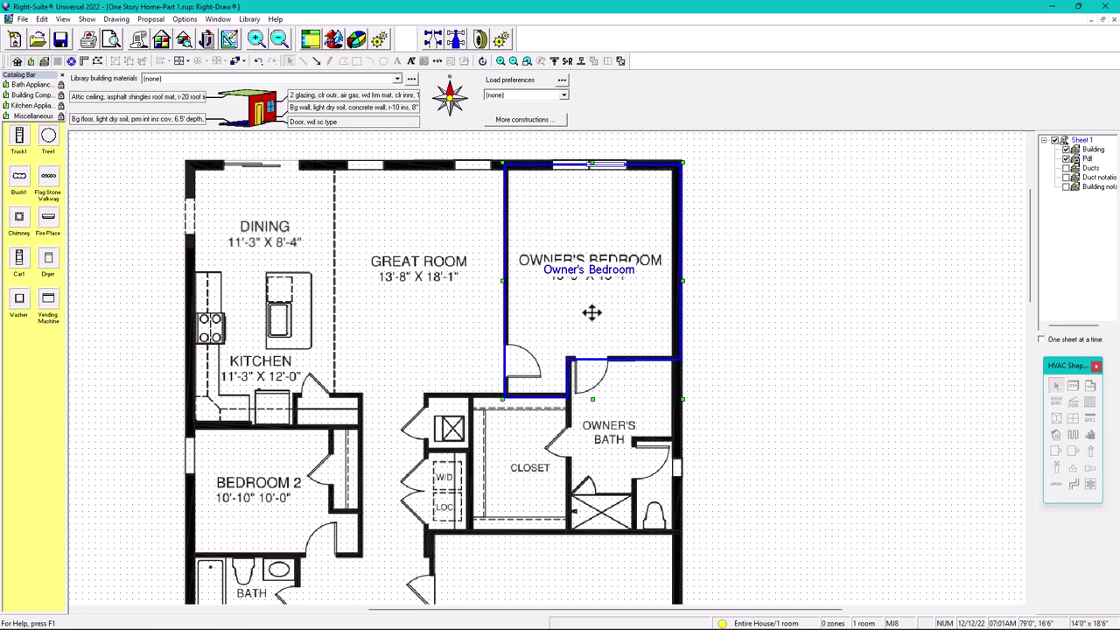
left_click(596, 329)
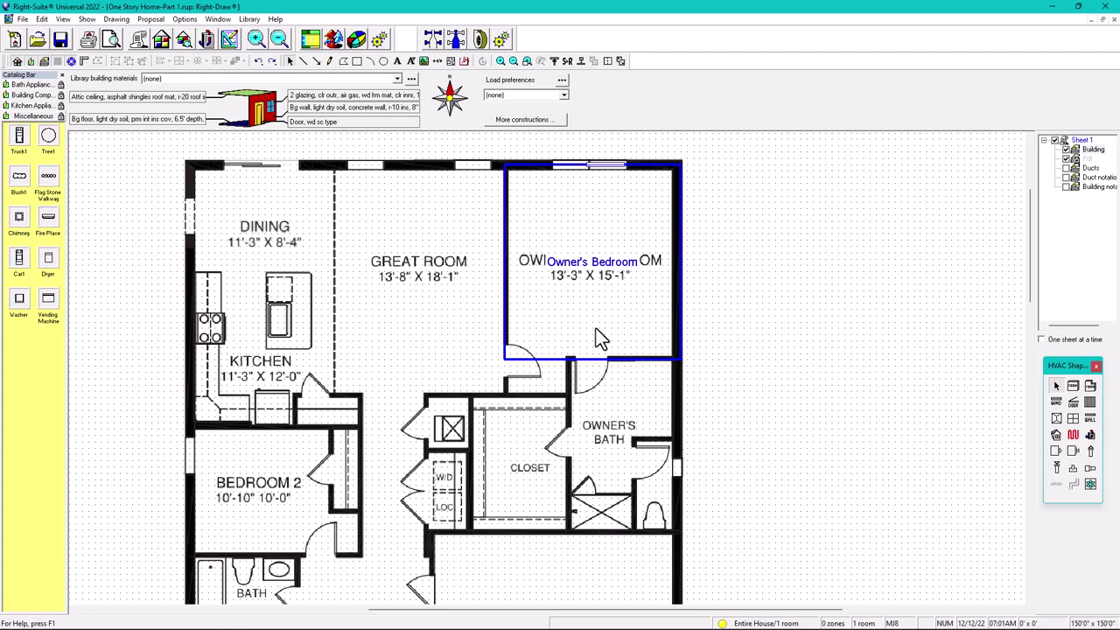
Step: Turn off the drawing grid so the floor plan shows without dots
middle_click_drag(595, 339, 643, 349)
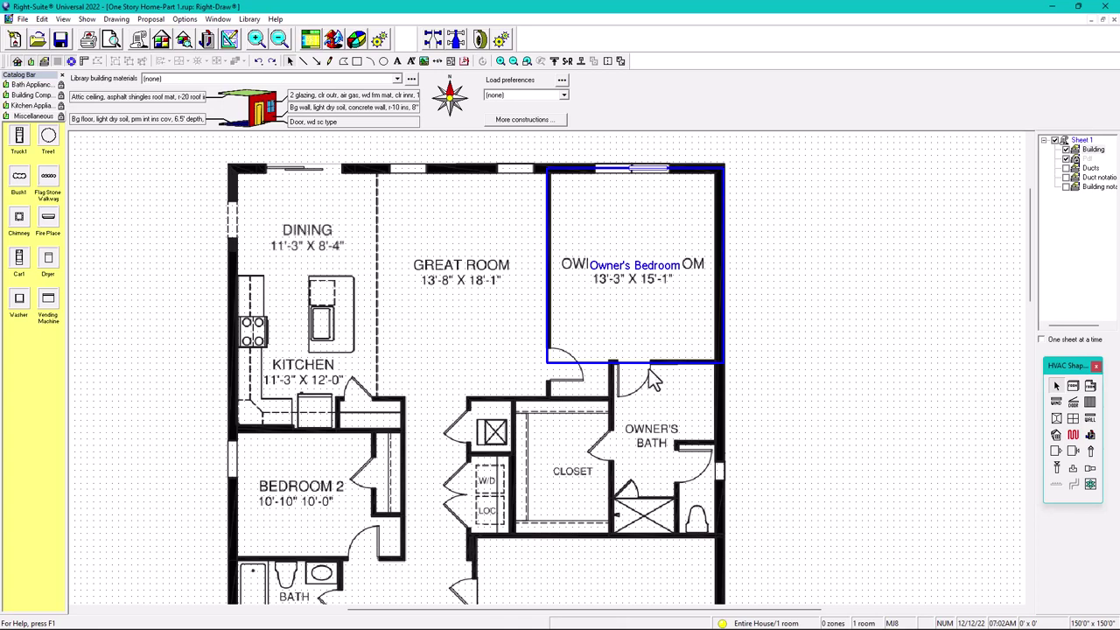
scroll(648, 368, "down", 1)
middle_click_drag(694, 325, 712, 330)
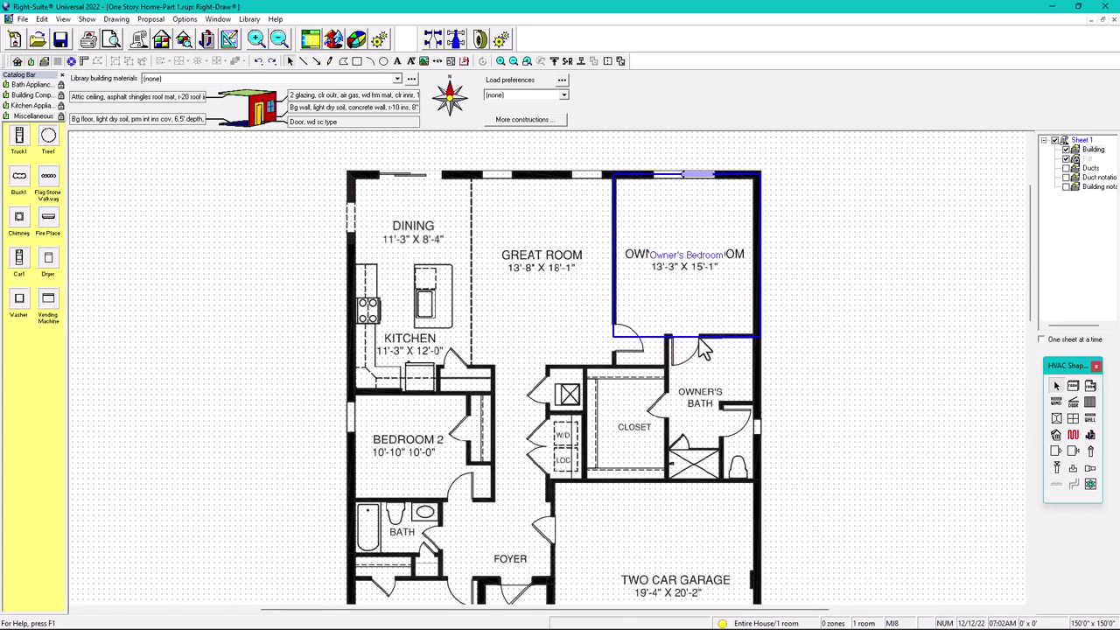
left_click(57, 61)
Step: Copy the Owner's Bedroom onto the plan's great room area, against its west wall, and name the copy Great Room
left_click(668, 272)
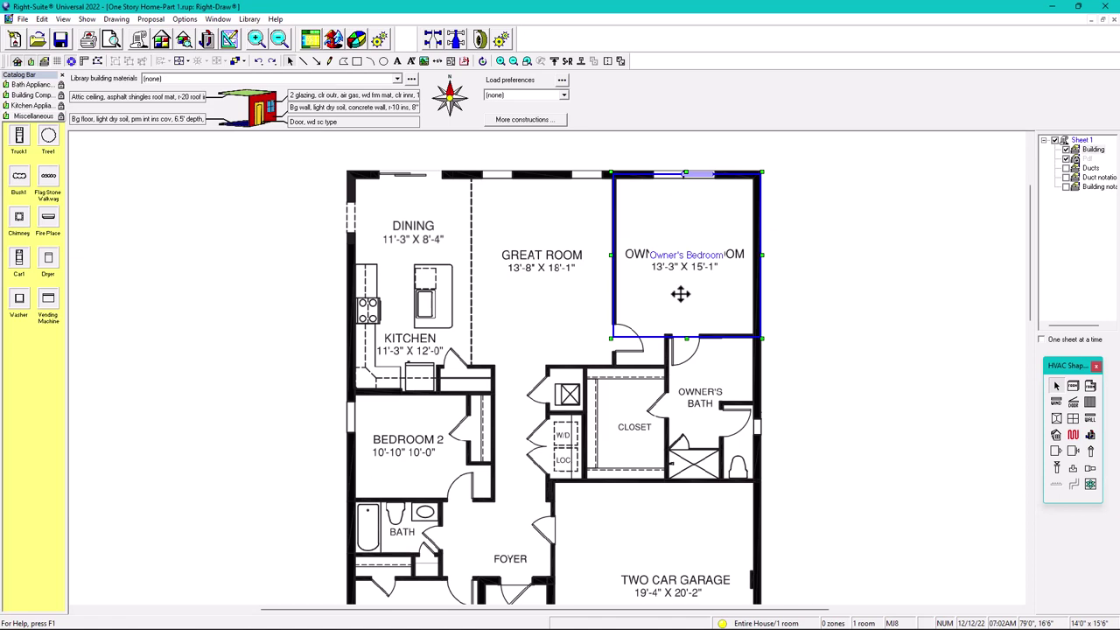
left_click(530, 291, "shift")
double_click(529, 254)
type("Great Room")
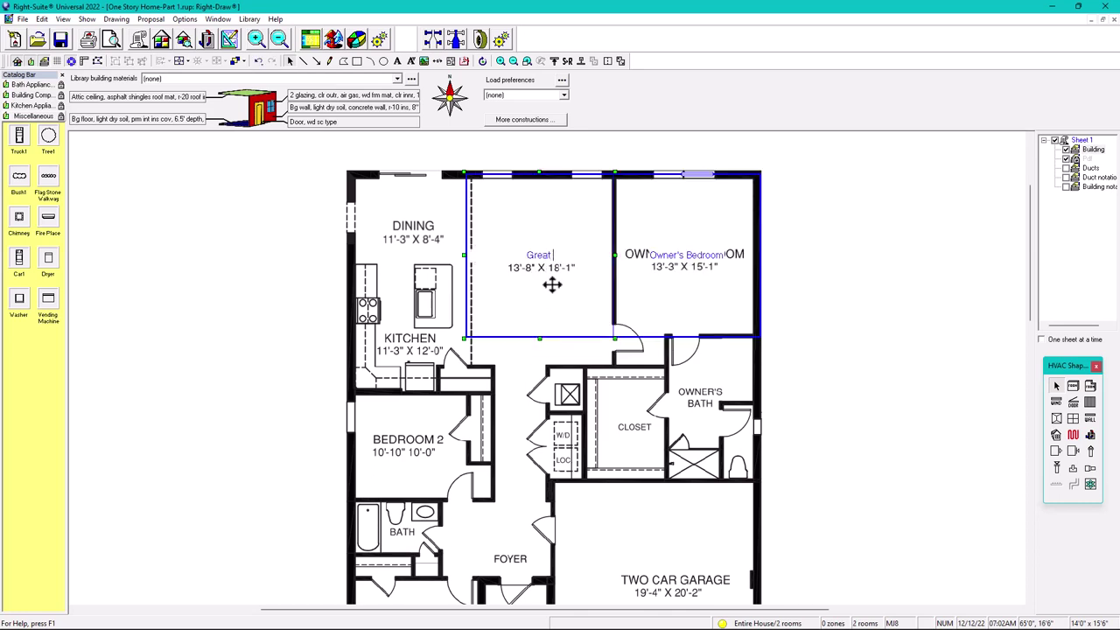
left_click(876, 355)
Step: Resize the Great Room to 13'6" x 18'6" by moving its south and west walls onto the plan's lines
left_click(534, 320)
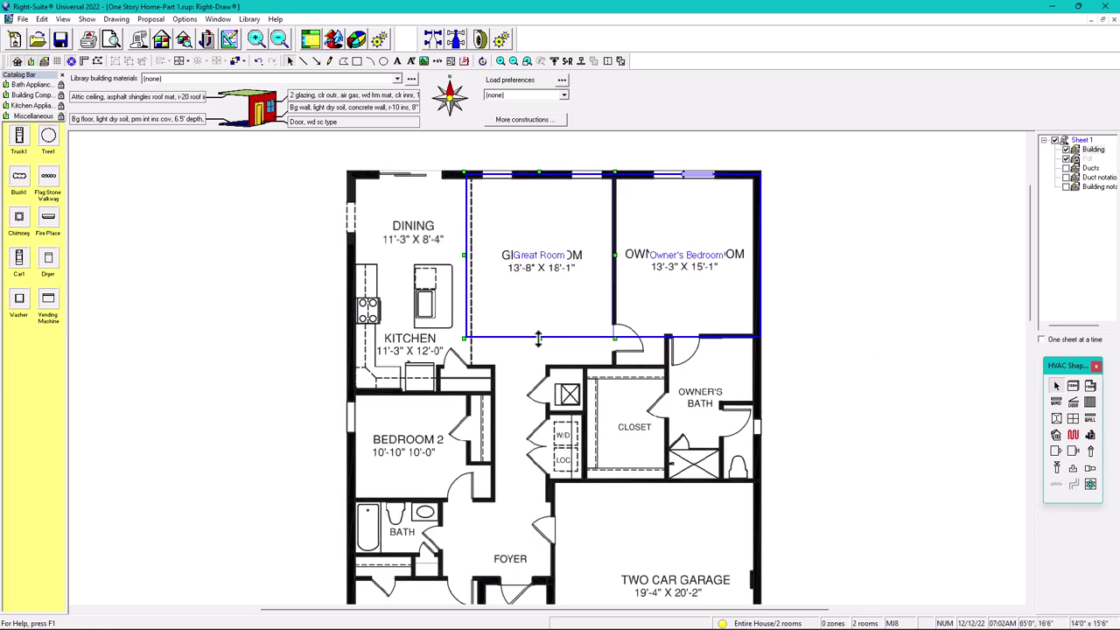
left_click_drag(538, 339, 539, 376)
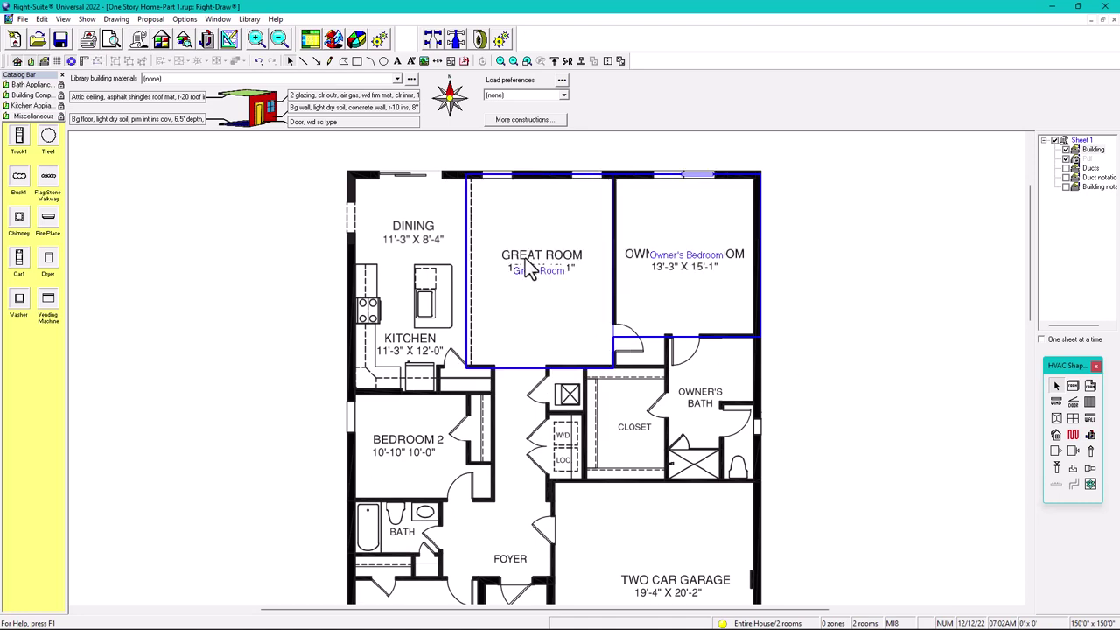
left_click_drag(465, 273, 471, 273)
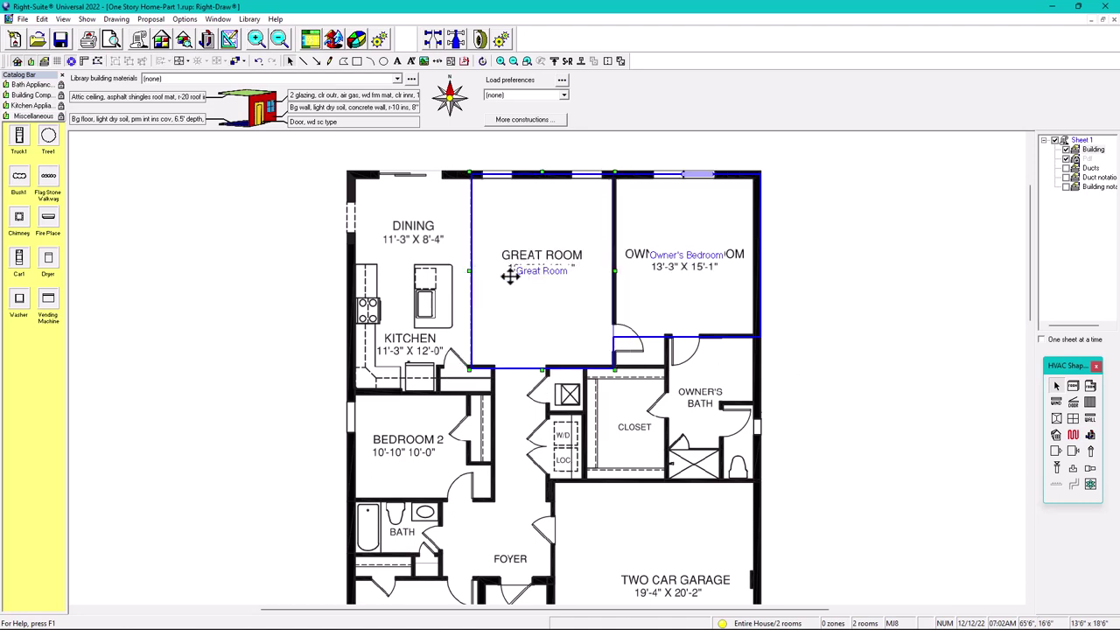
Step: Copy the Great Room onto the dining and kitchen area and resize the copy to 11'6" x 21'0" to match the plan
left_click(421, 300)
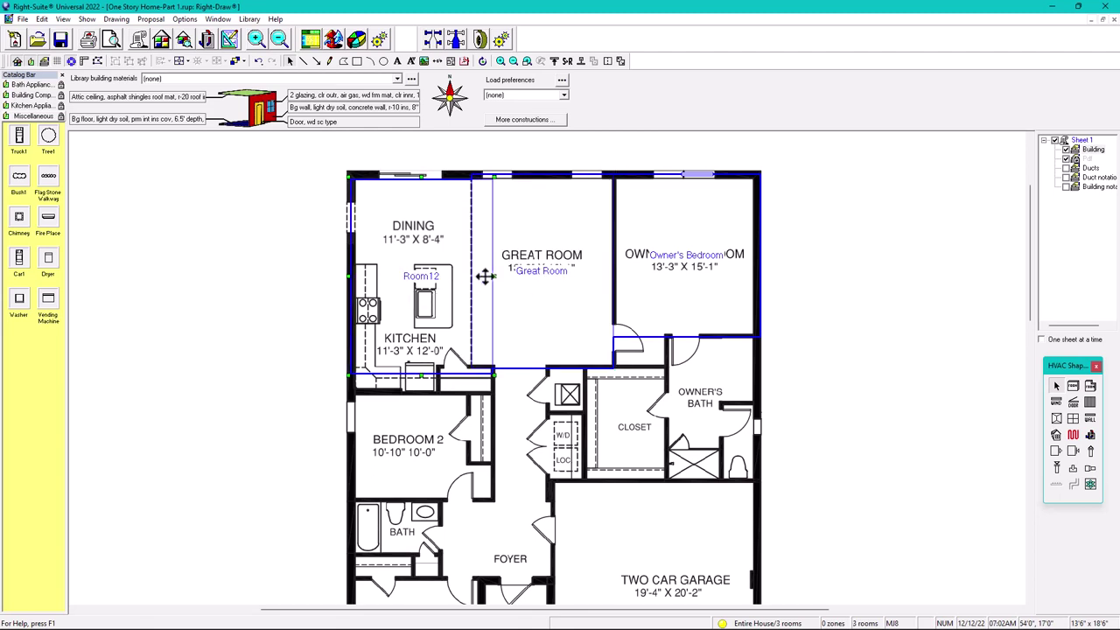
left_click_drag(490, 274, 472, 274)
left_click_drag(412, 181, 412, 175)
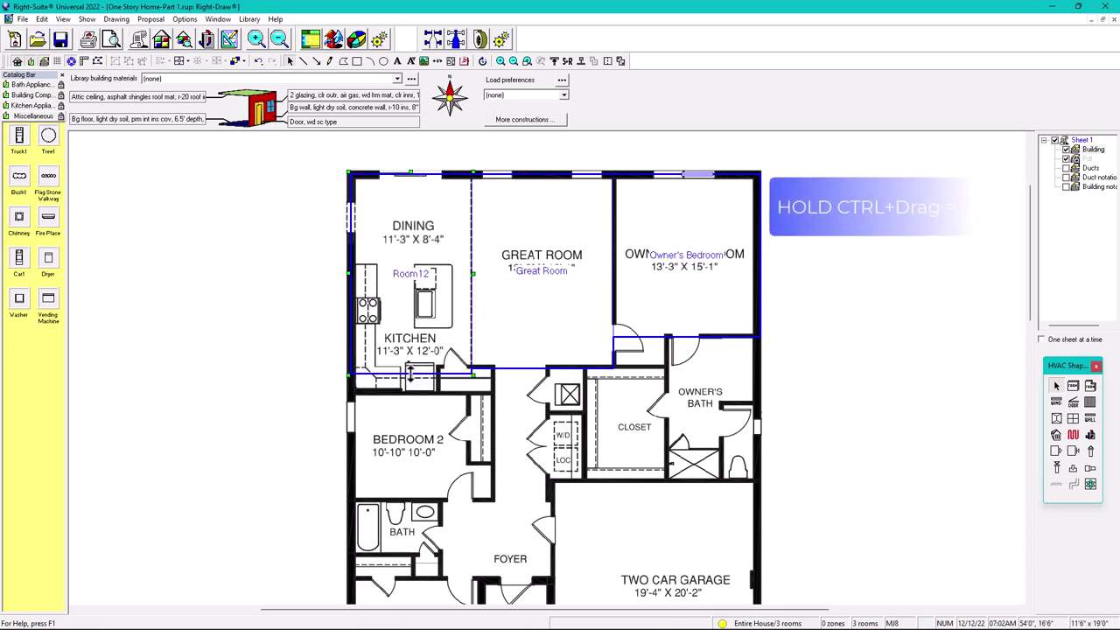
left_click_drag(411, 373, 415, 405)
Step: Copy the Great Room onto the plan's Bedroom 2 and resize the copy to 13'6" x 10'0"
scroll(500, 416, "up", 1)
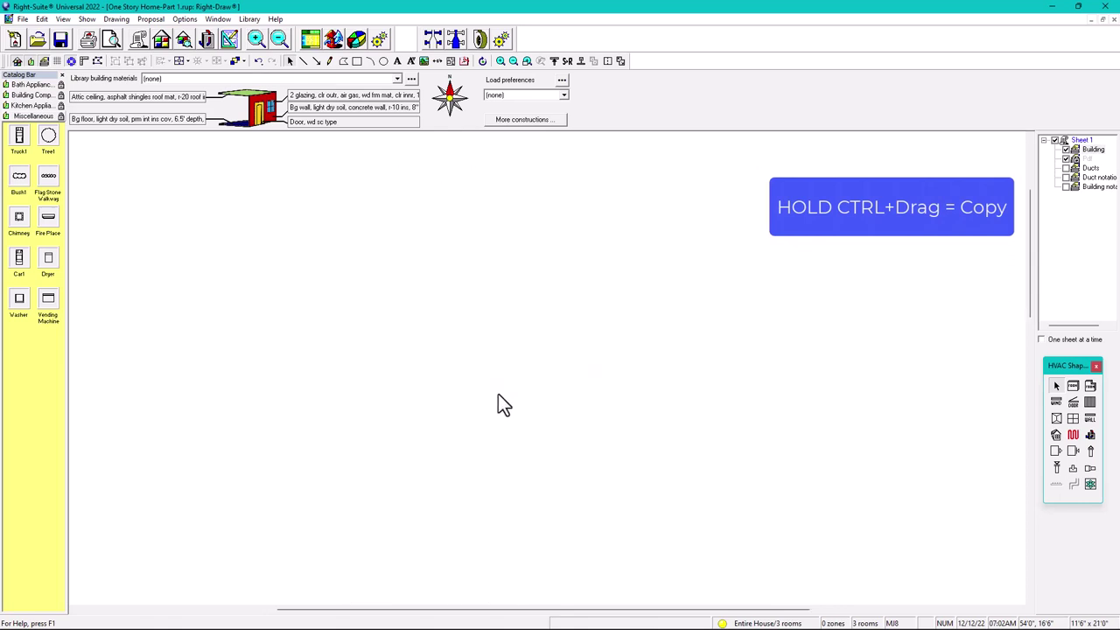
scroll(500, 418, "down", 2)
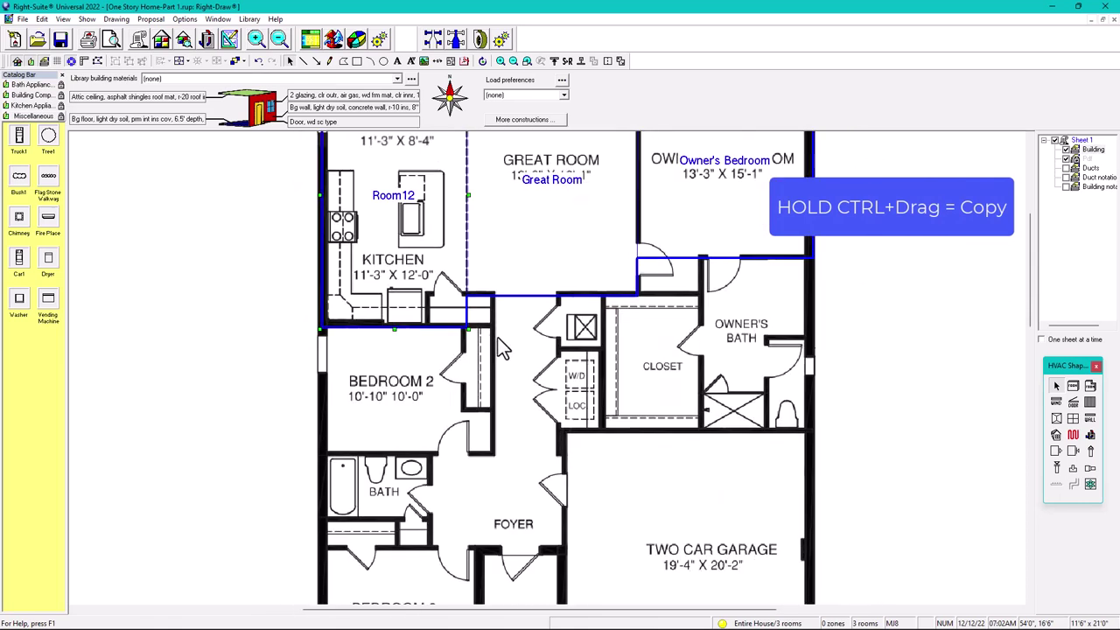
scroll(430, 371, "down", 1)
left_click(533, 267)
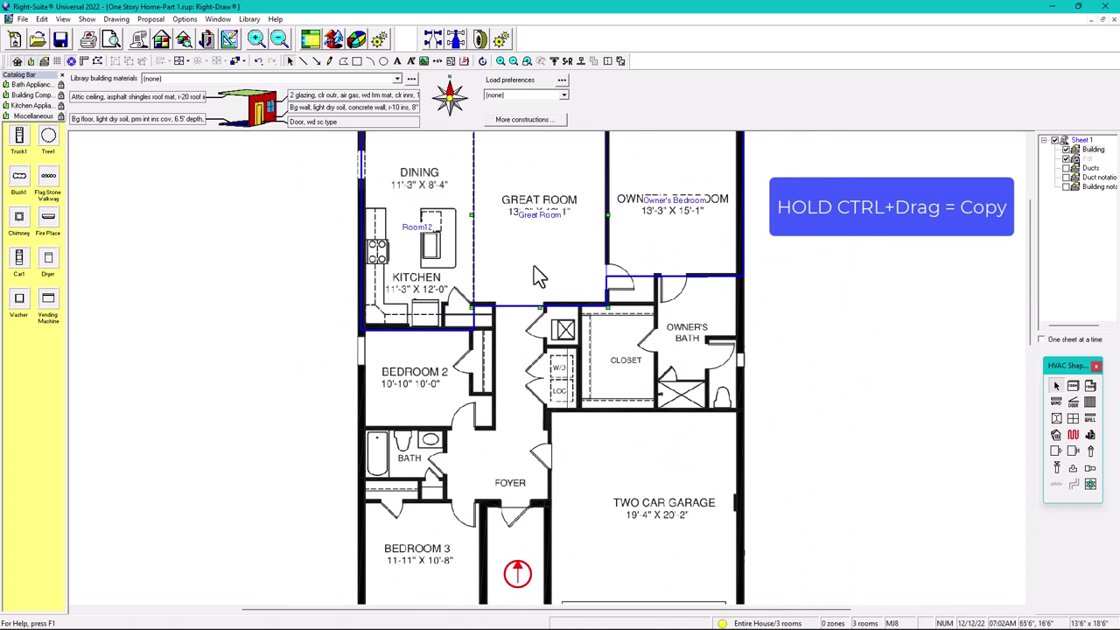
mouse_move(543, 252)
left_mouse_down("ctrl")
mouse_move(486, 472)
mouse_move(430, 461)
mouse_move(426, 429)
mouse_move(428, 481)
left_mouse_up("ctrl")
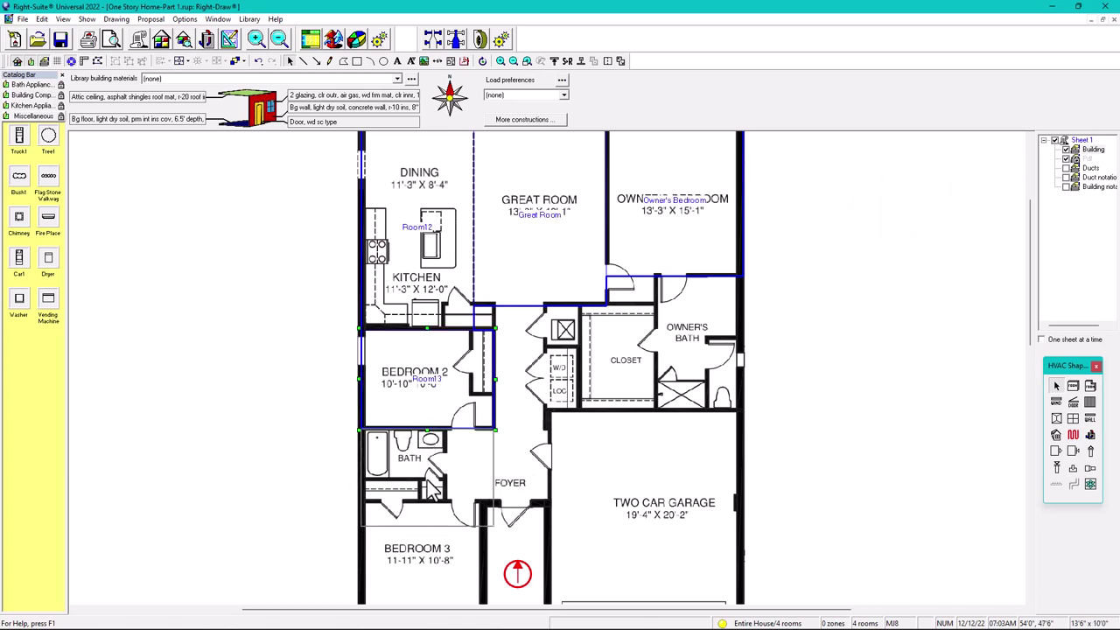
Step: Size the room copy over the hall bath to 8'6" x 5'6" and add a 2'6" x 2'0" copy on the small linen closet below it
left_click_drag(495, 528, 446, 483)
scroll(438, 499, "up", 3)
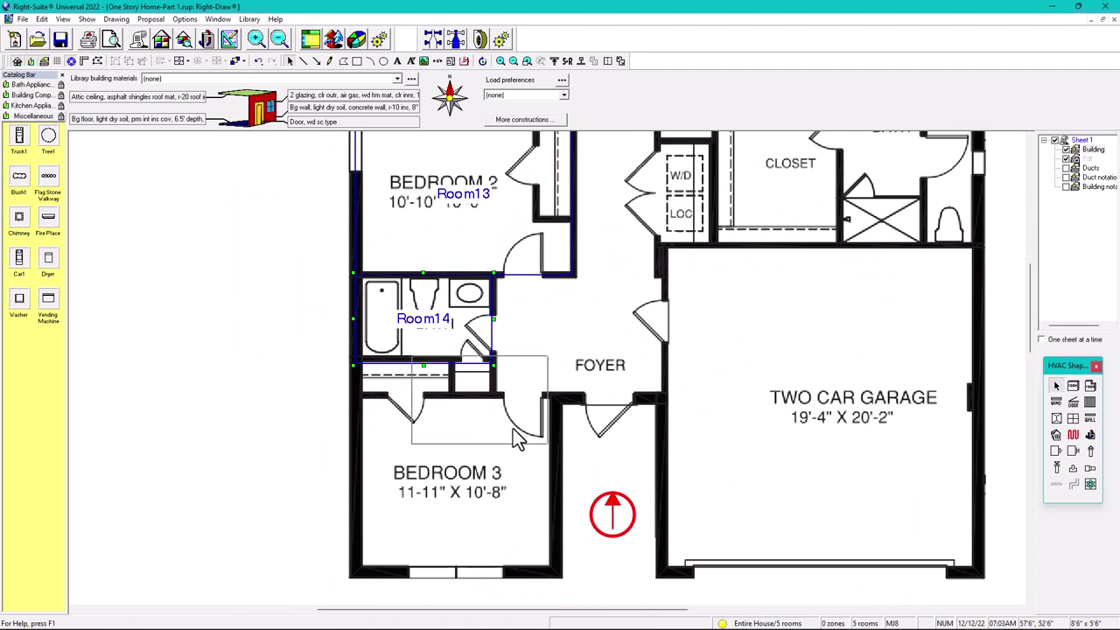
left_click(563, 445)
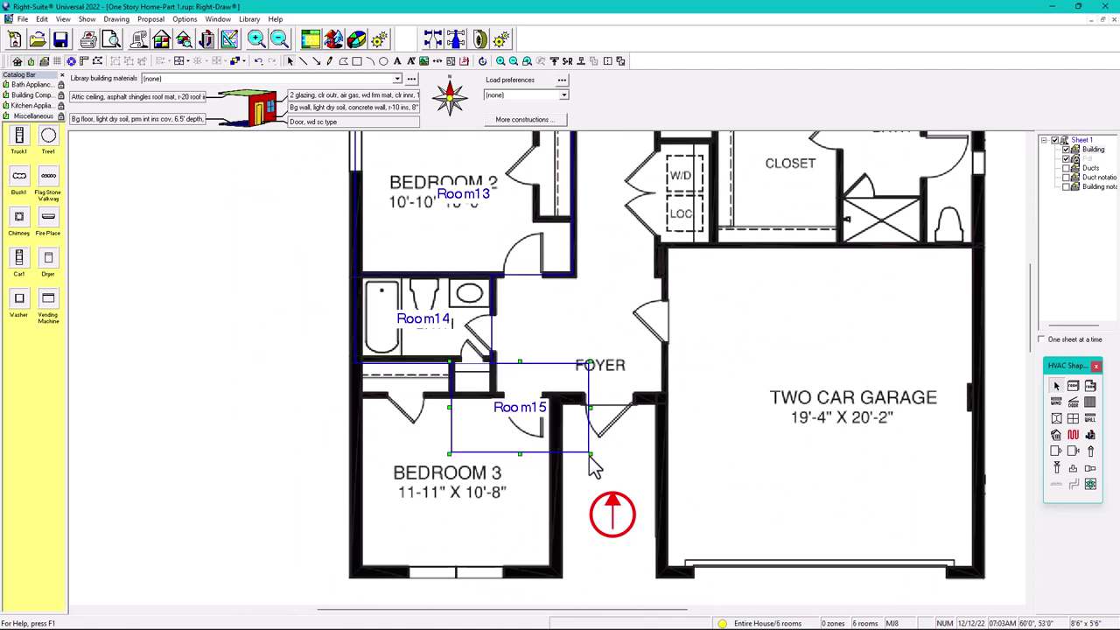
left_click_drag(590, 454, 496, 395)
scroll(496, 394, "down", 1)
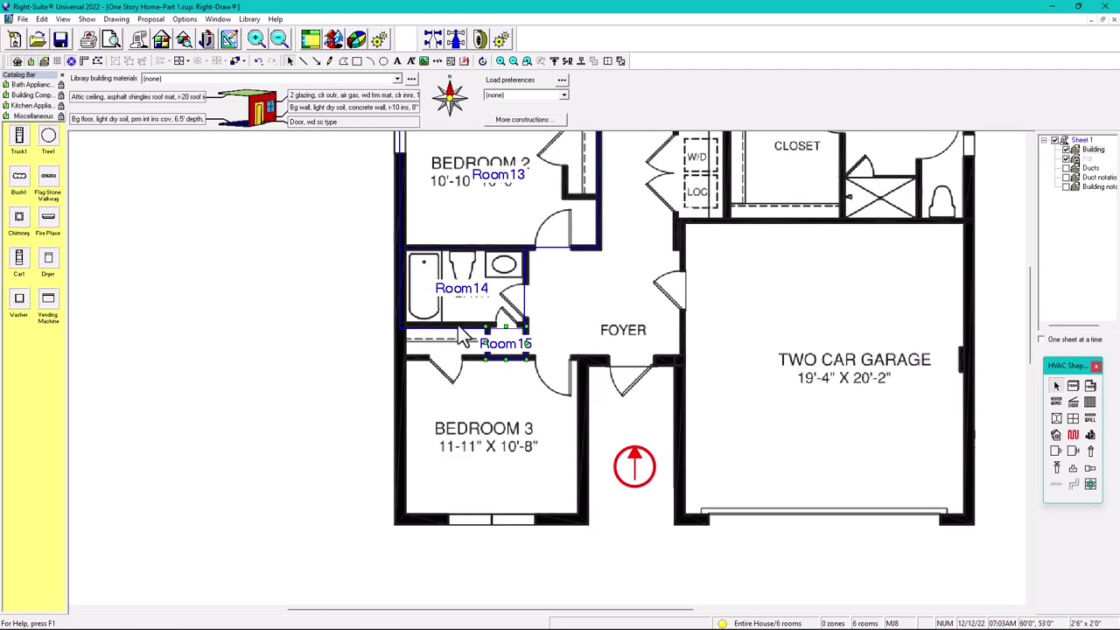
Step: Copy the hall bath room onto the plan's Bedroom 3 and resize the copy to 12'6" x 11'0"
left_click_drag(448, 322, 459, 493)
left_click_drag(526, 480, 585, 494)
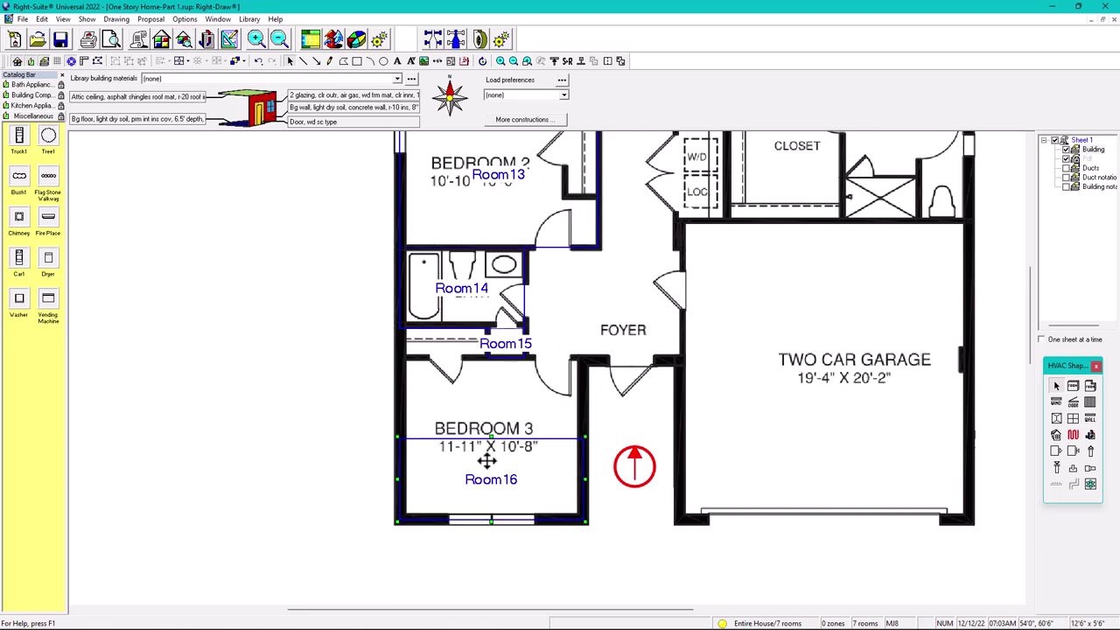
left_click_drag(491, 435, 489, 365)
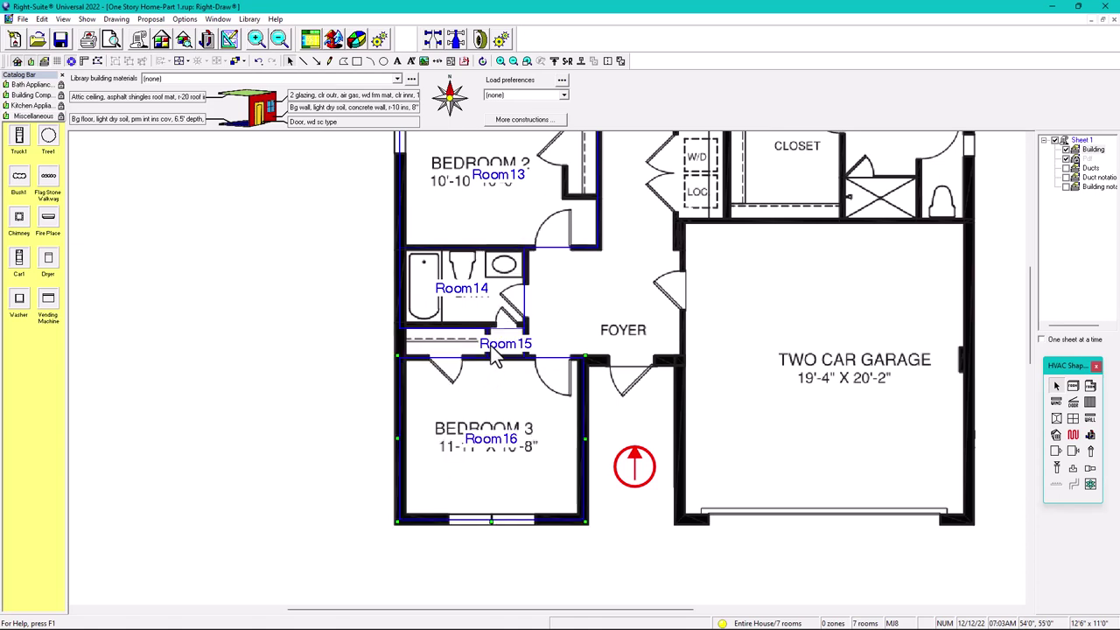
Step: Add a room over Bedroom 3's closet by copying the linen closet room, filling the space west of it
scroll(491, 347, "up", 1)
left_click(509, 343)
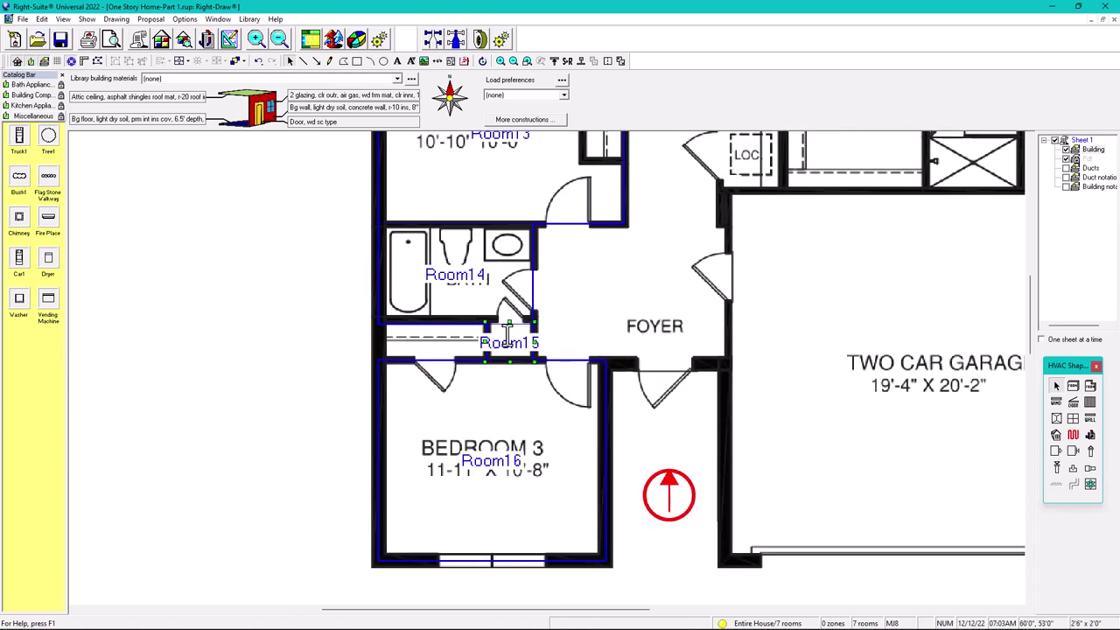
left_click_drag(505, 331, 490, 360)
Step: Add a room copy over the plan's foyer and size it to 10'6" x 7'6"
scroll(491, 365, "down", 2)
left_click(444, 355)
left_click_drag(445, 351, 619, 404)
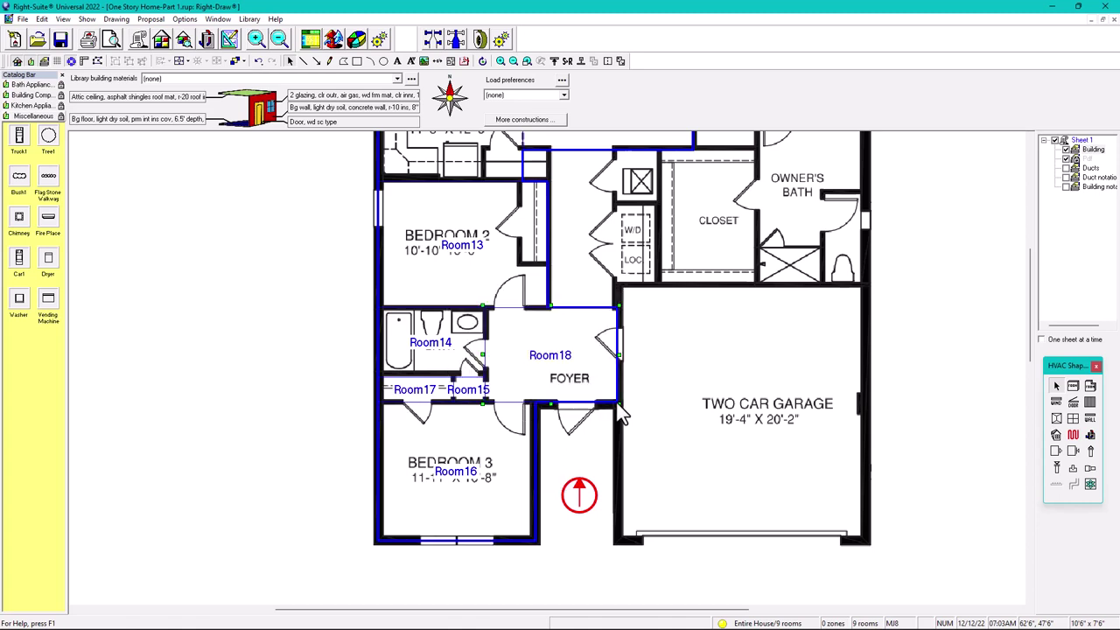
Step: Add a room copy over the two car garage and size it to 20'0" x 20'6"
left_click(679, 319)
left_click_drag(751, 378, 871, 542)
middle_click_drag(837, 350, 813, 496)
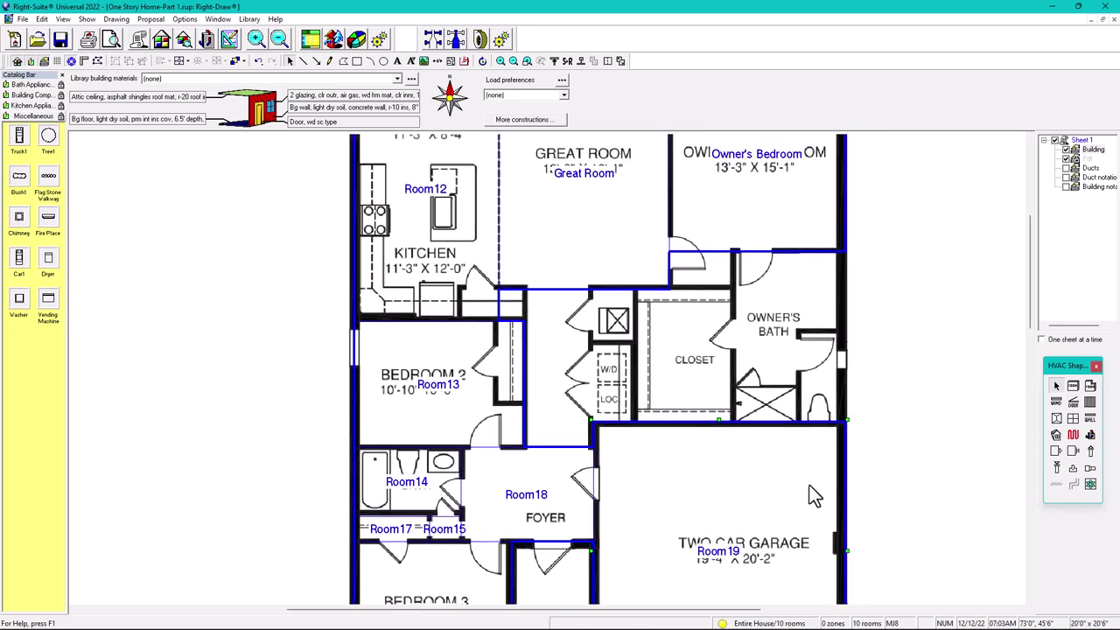
Step: Copy the Bedroom 2 room onto the plan's owner's bath and resize the copy to 9'0" x 13'6"
left_click(474, 366)
left_click(847, 291)
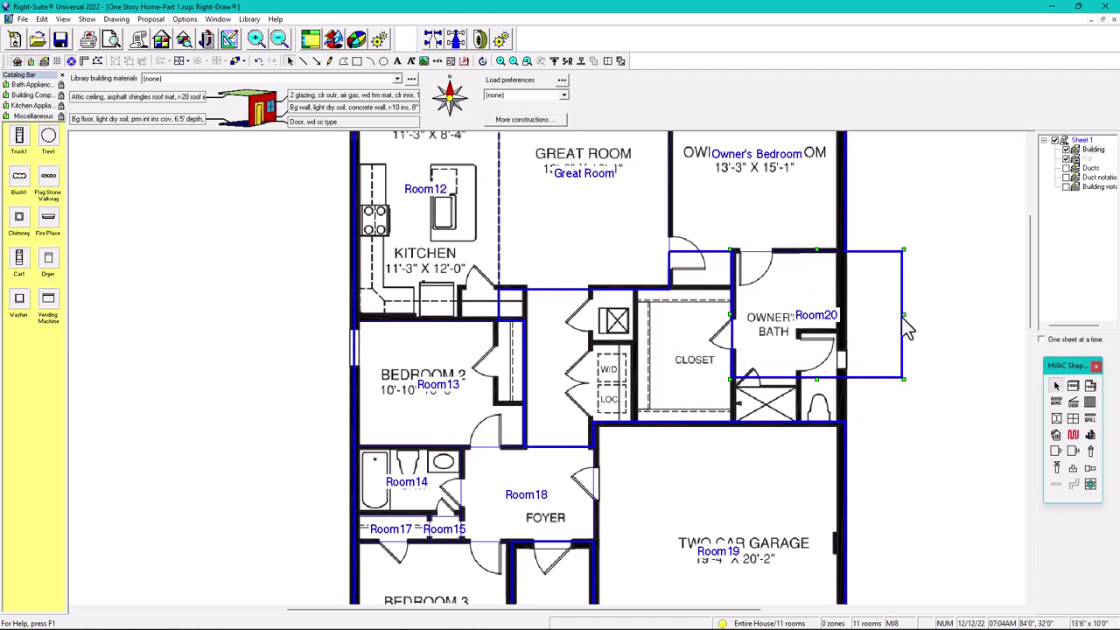
left_click_drag(902, 315, 848, 328)
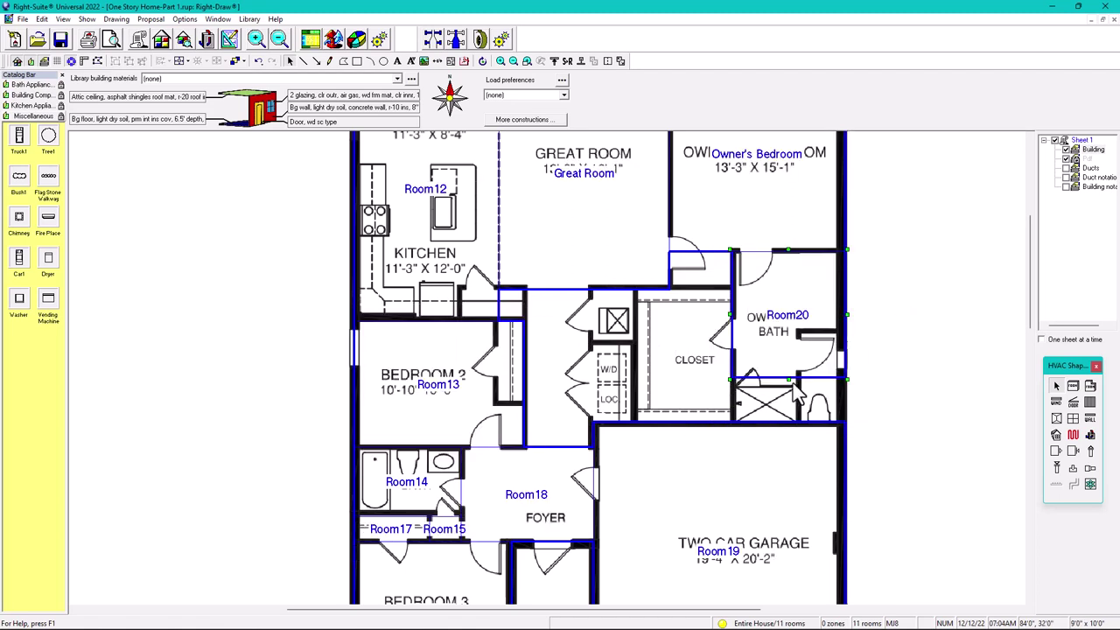
left_click_drag(788, 378, 789, 423)
Step: Copy the owner's bath room onto its closet at 8'0" x 10'6" and add a 5'0" x 3'0" copy at the Owner's Bedroom entry
left_click_drag(775, 307, 675, 350)
left_click(733, 432)
left_click(745, 366)
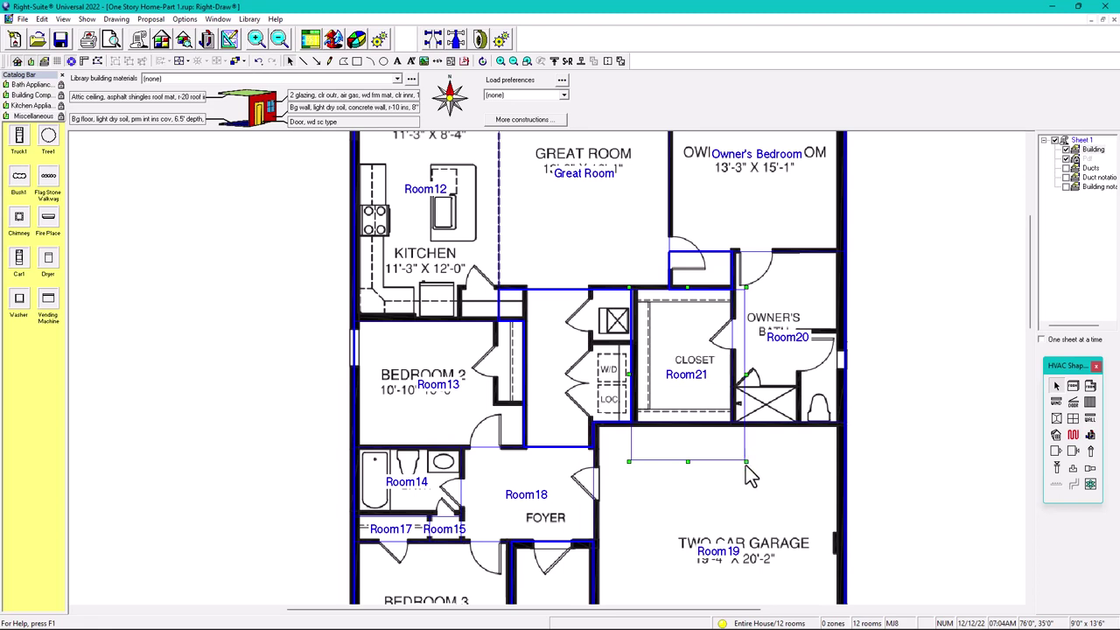
left_click_drag(745, 464, 733, 424)
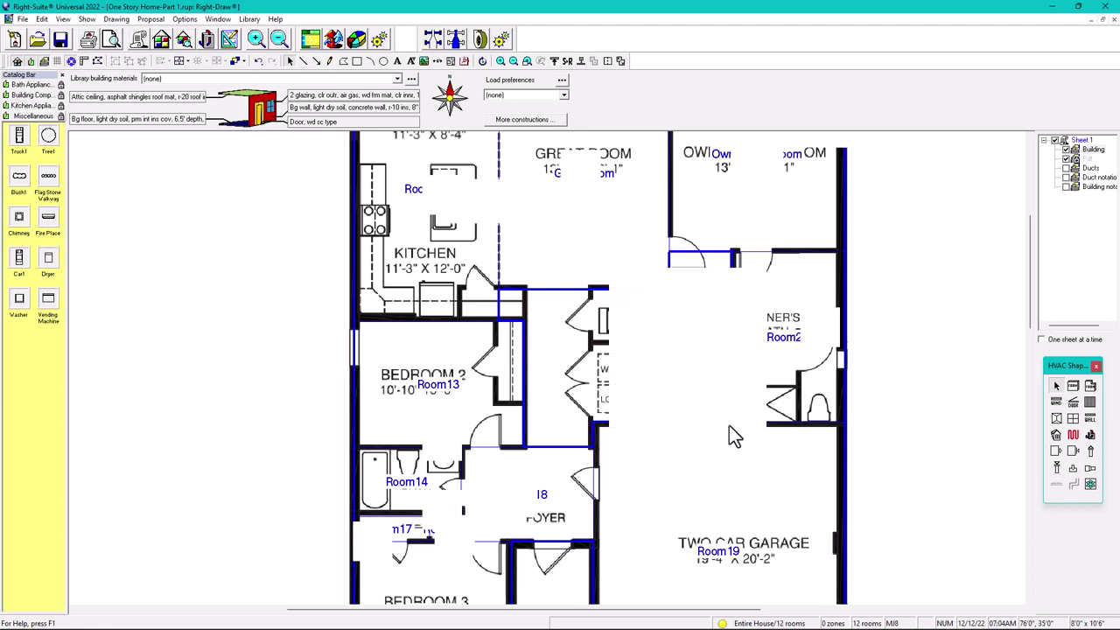
left_click_drag(680, 330, 717, 292)
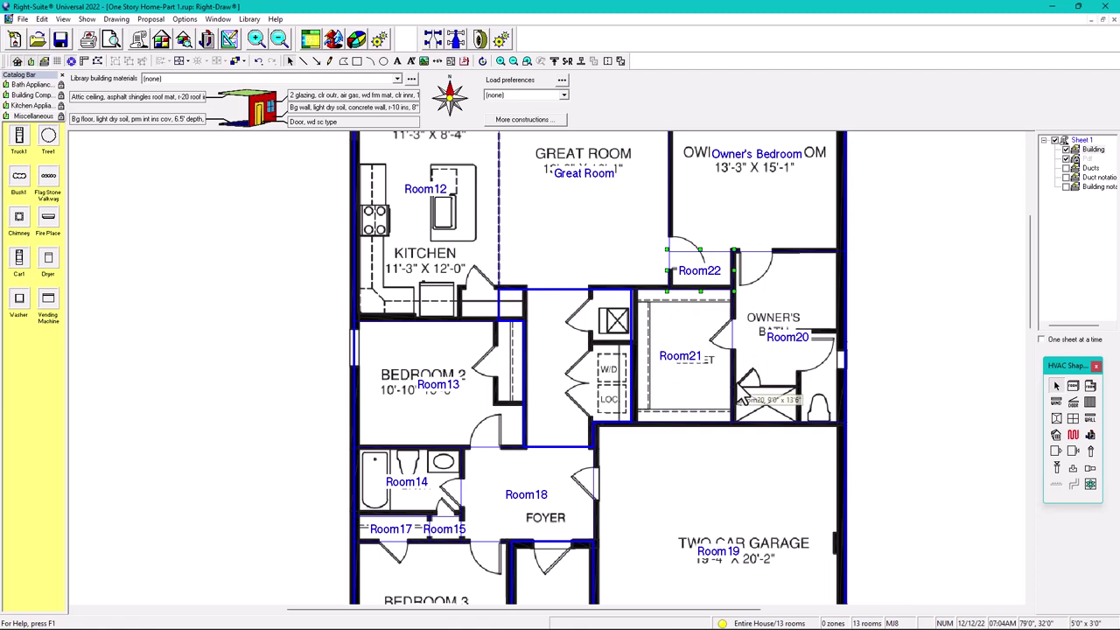
Step: Add a room copy over the washer/dryer closet and size it to 3'0" x 6'6"
left_click(437, 487)
left_click(567, 383)
left_click_drag(555, 376, 612, 394)
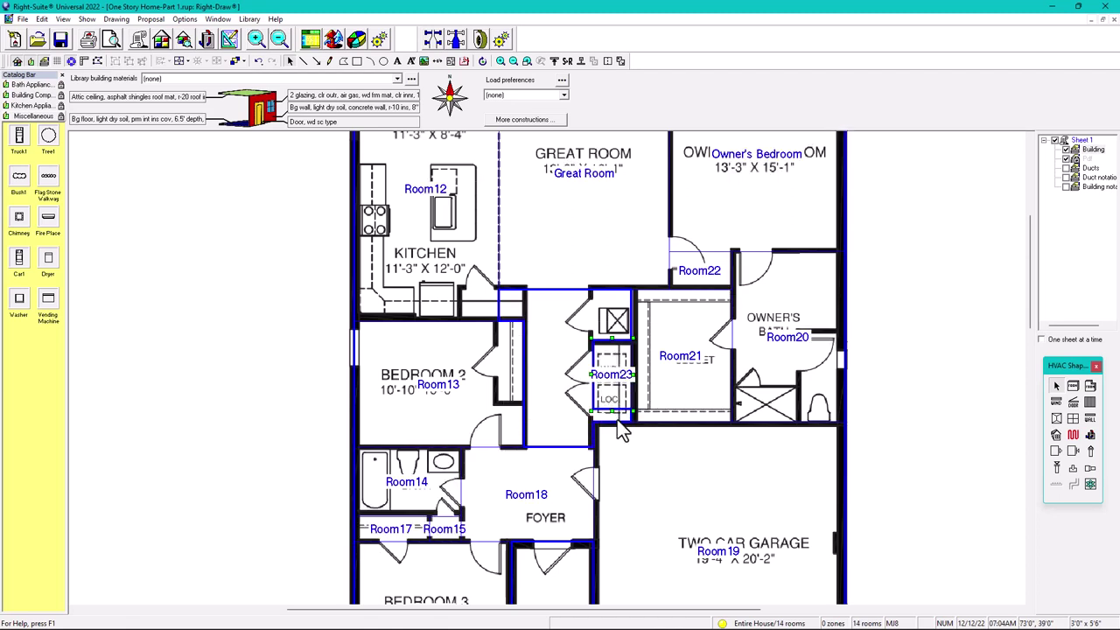
left_click_drag(612, 411, 612, 425)
Step: Copy the washer/dryer closet room onto the hallway and resize the copy to 5'6" x 12'6"
left_click_drag(610, 366, 563, 353)
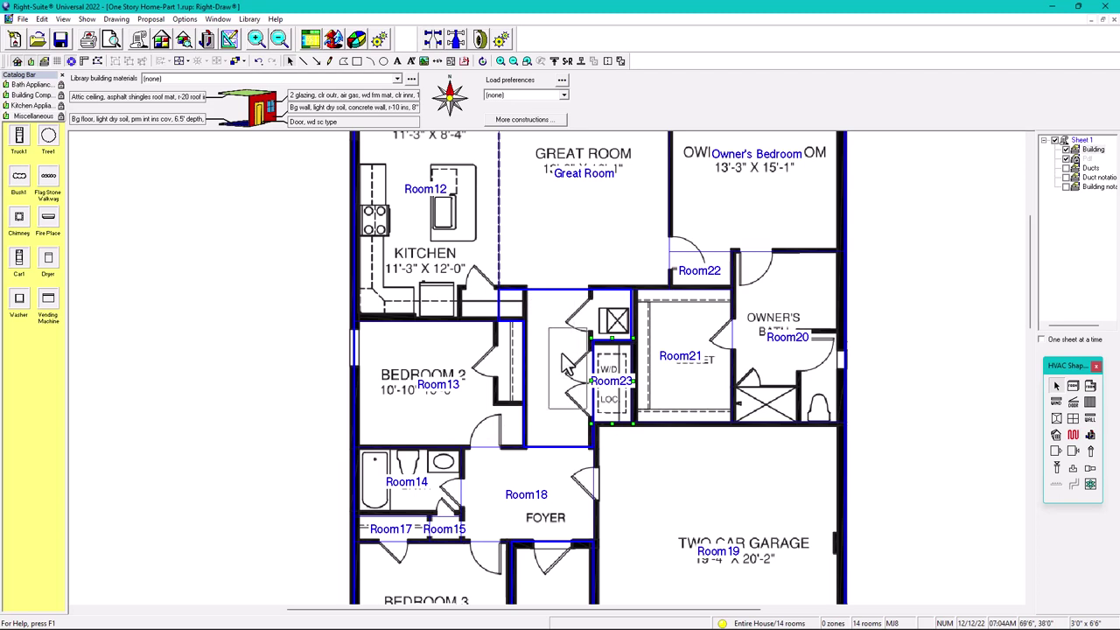
left_click_drag(564, 362, 539, 317)
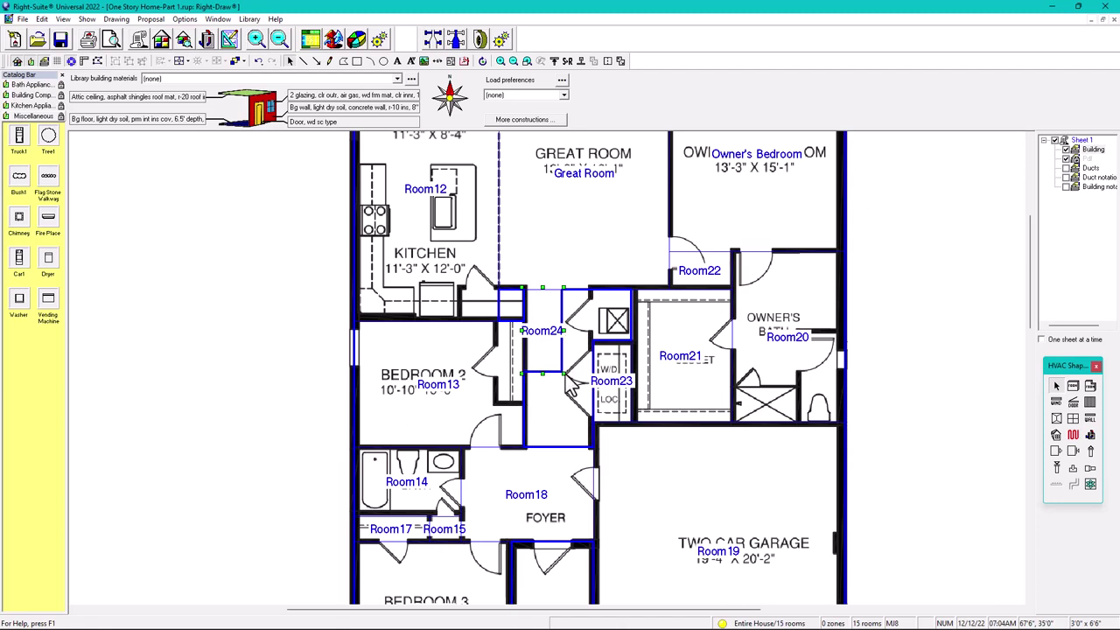
left_click_drag(570, 391, 595, 453)
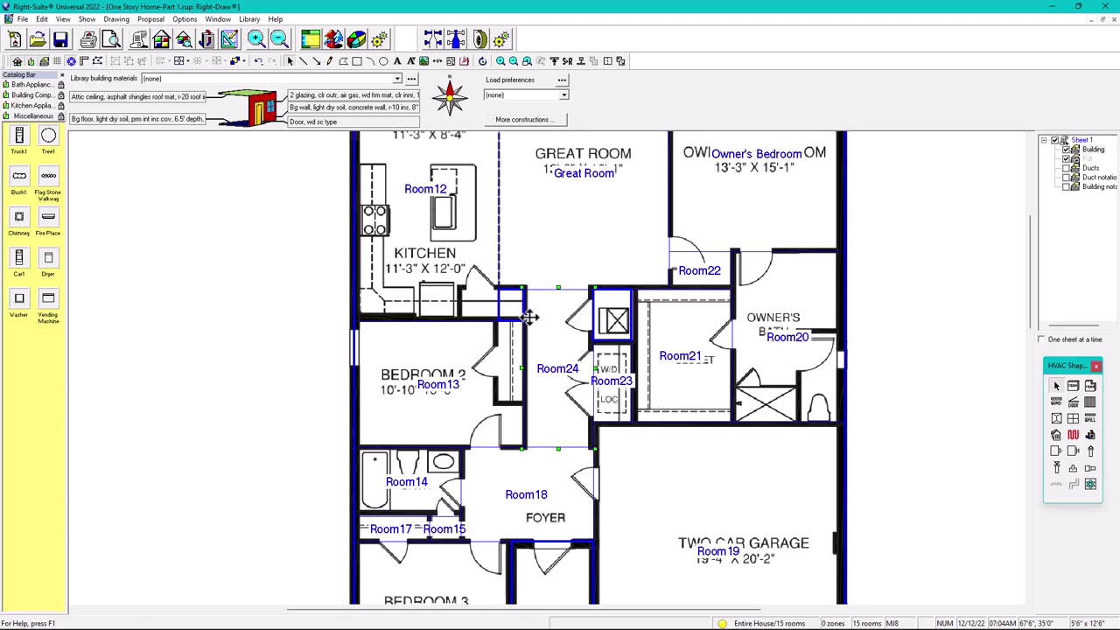
key("Escape")
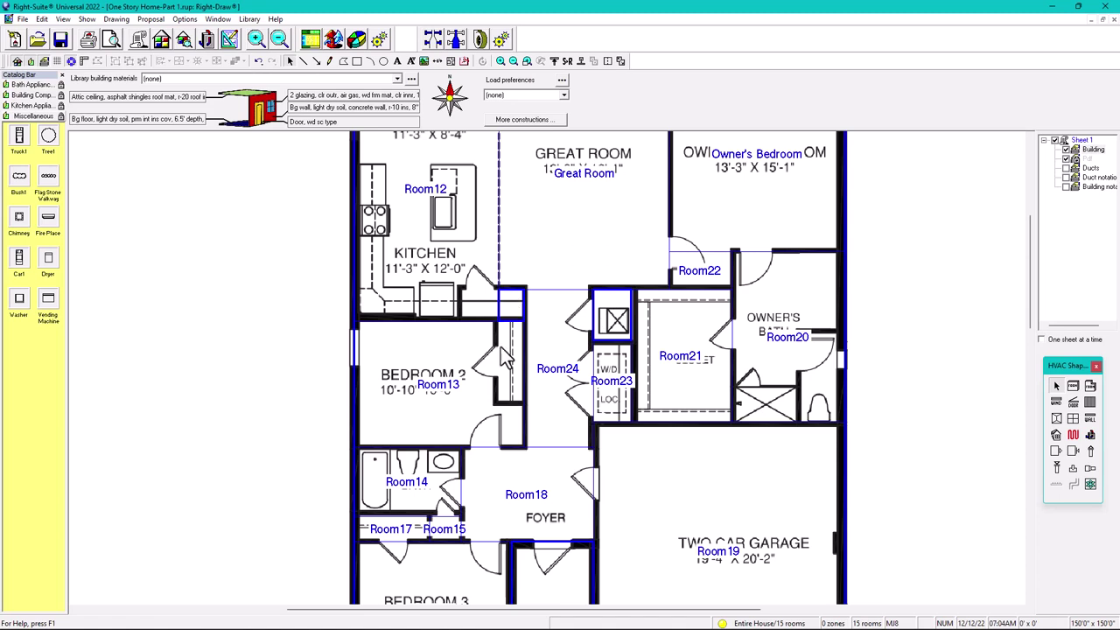
Step: Add a 2'0" x 2'6" room at the kitchen pantry's east end and another filling the mechanical closet north of the washer/dryer
left_click(423, 490)
left_click_drag(429, 480, 573, 327)
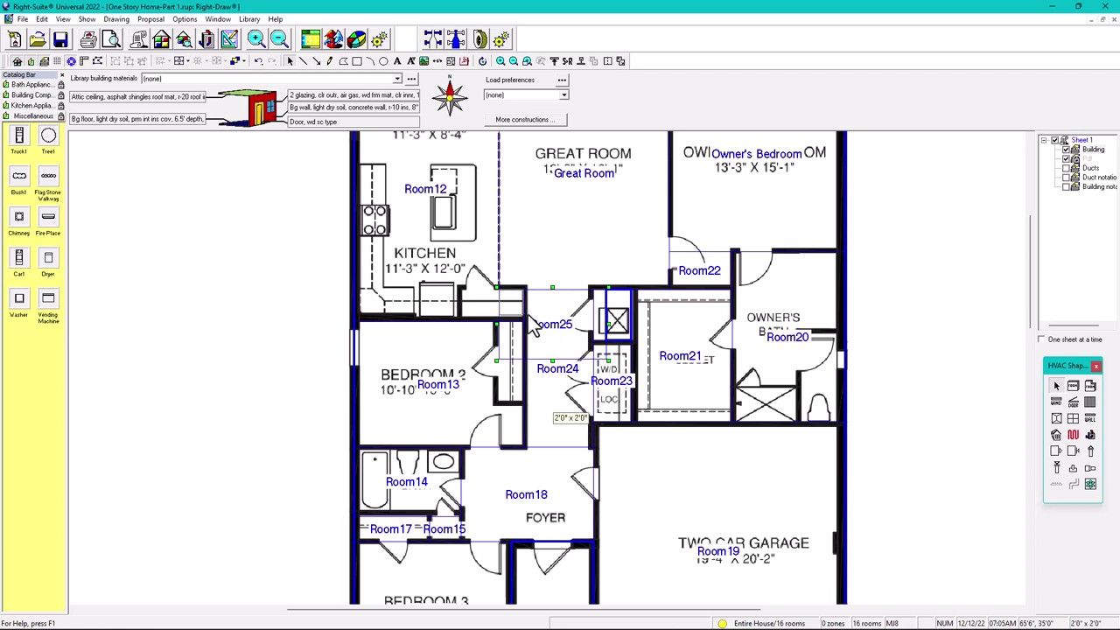
left_click_drag(532, 332, 511, 302)
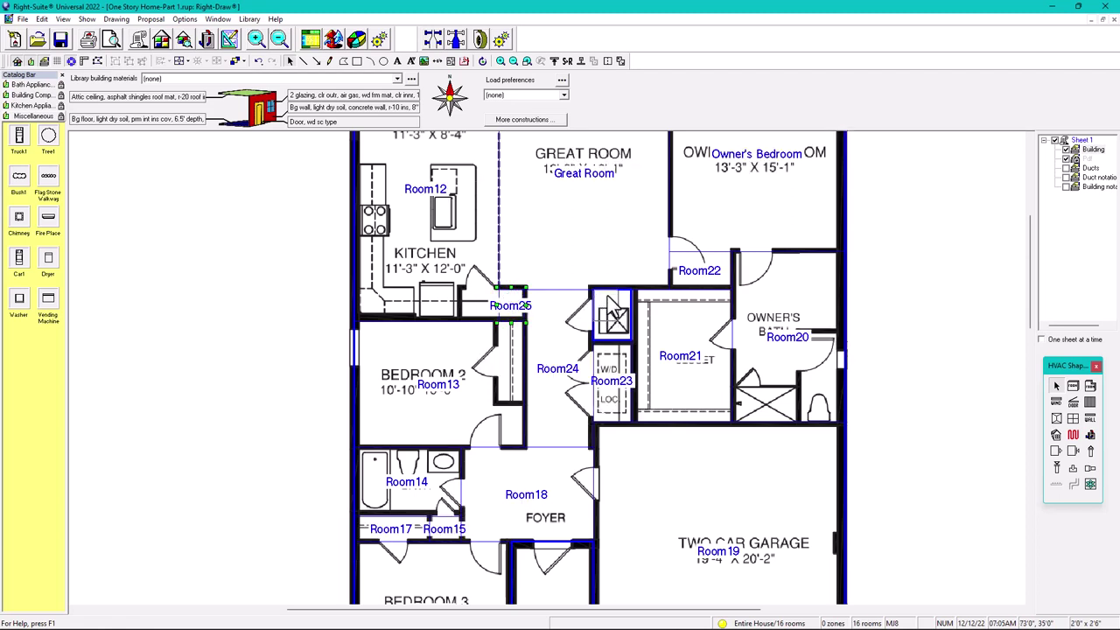
left_click(618, 325)
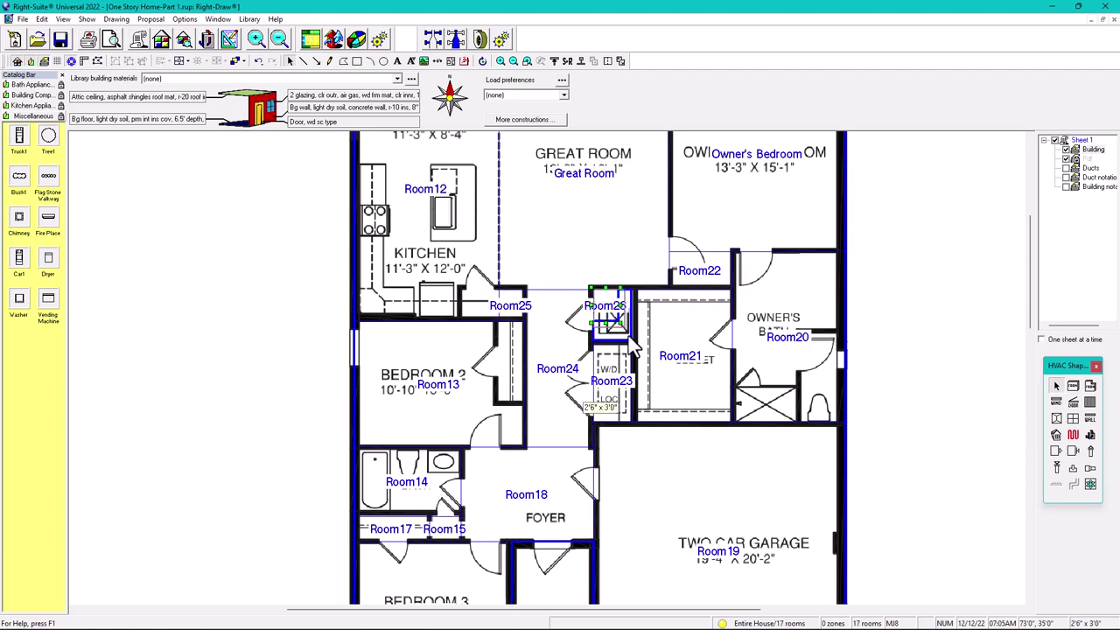
left_click(966, 339)
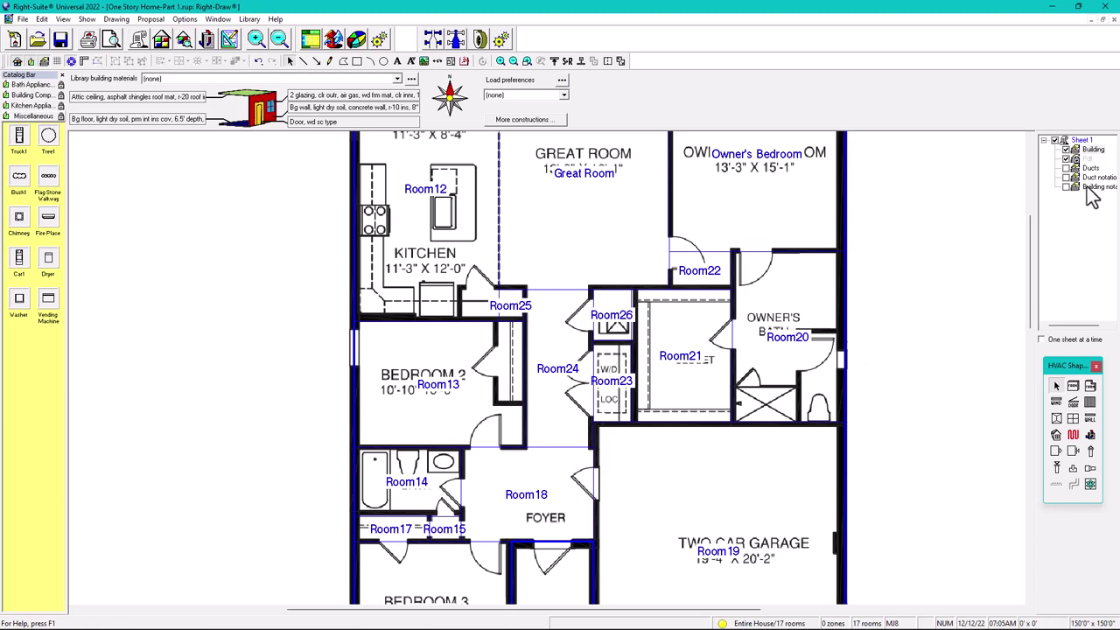
Step: Hide the PDF layer to check the drawn room outlines for gaps, and show it again
left_click(1066, 160)
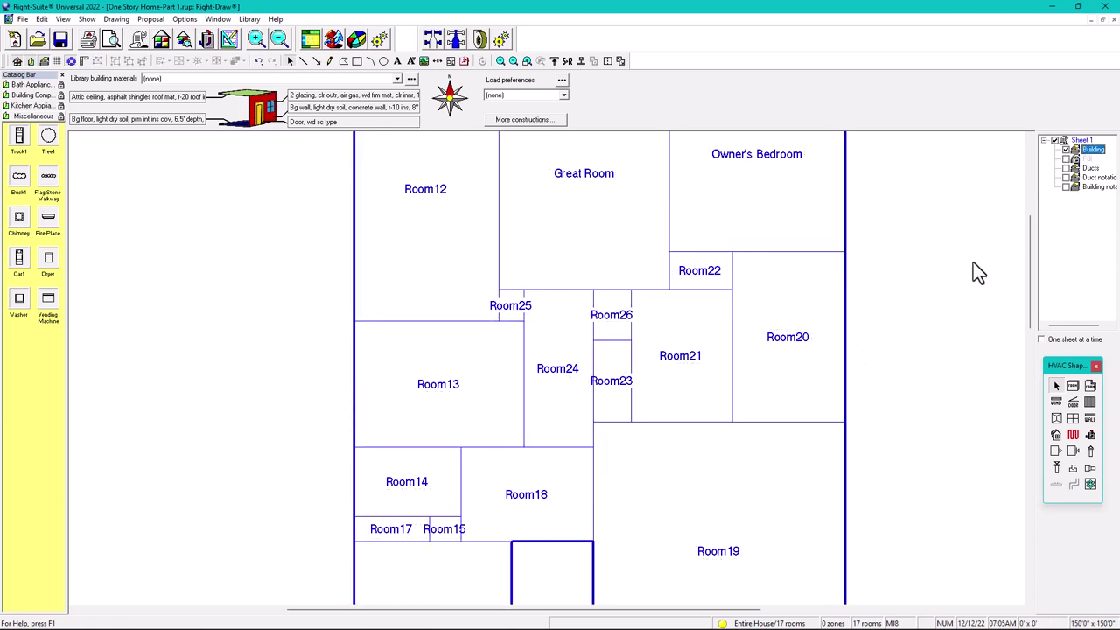
scroll(905, 325, "down", 3)
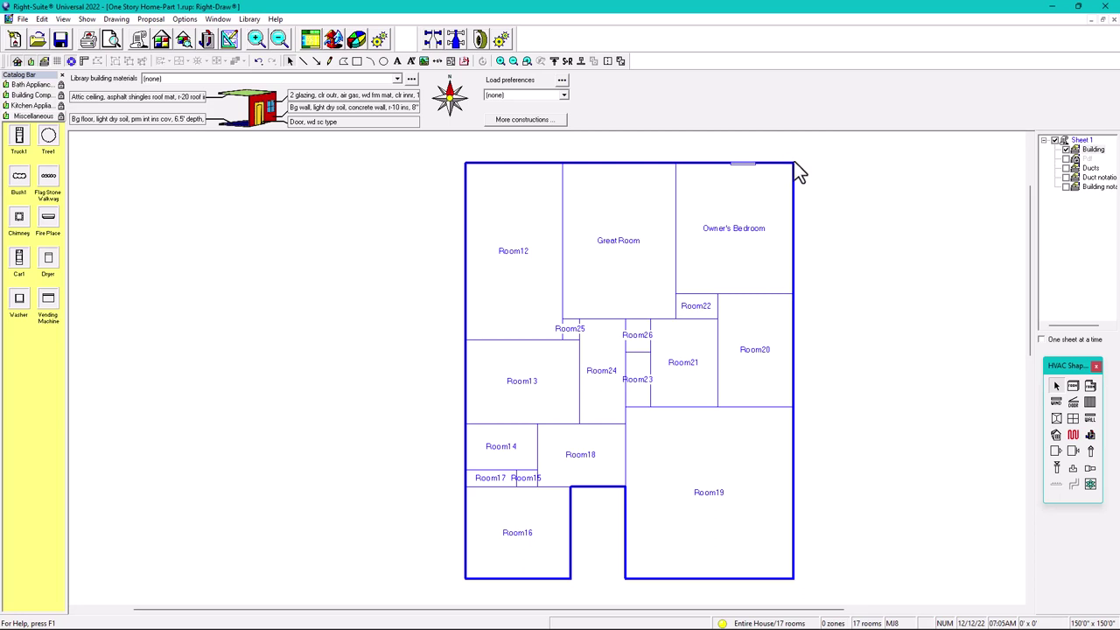
left_click(1065, 158)
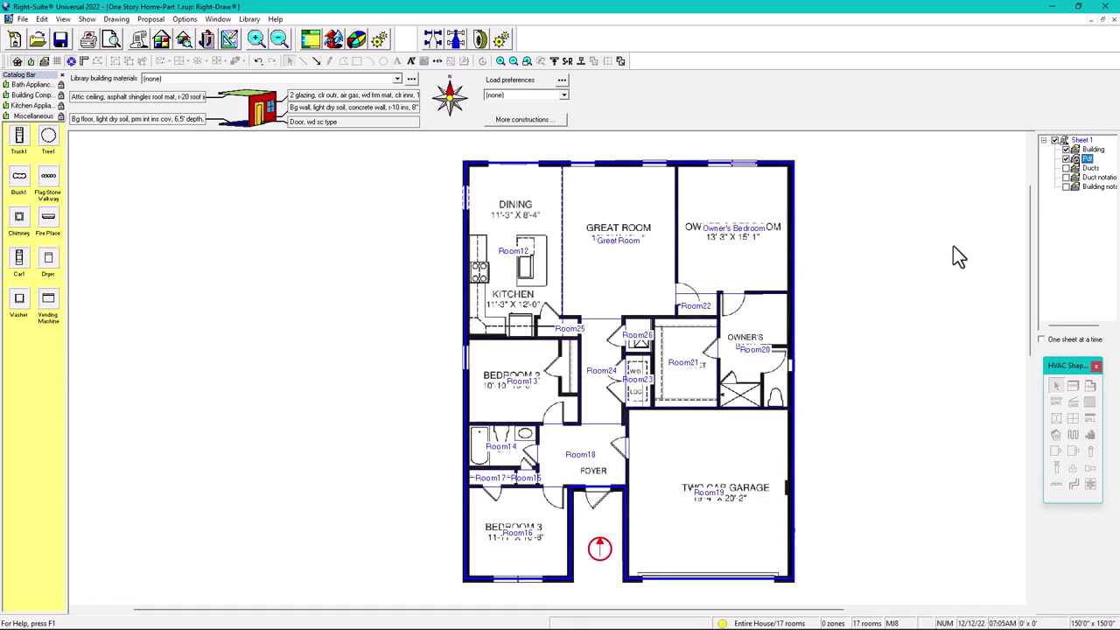
Step: Merge the small entry room south of the Owner's Bedroom into the Owner's Bedroom
left_click(736, 261)
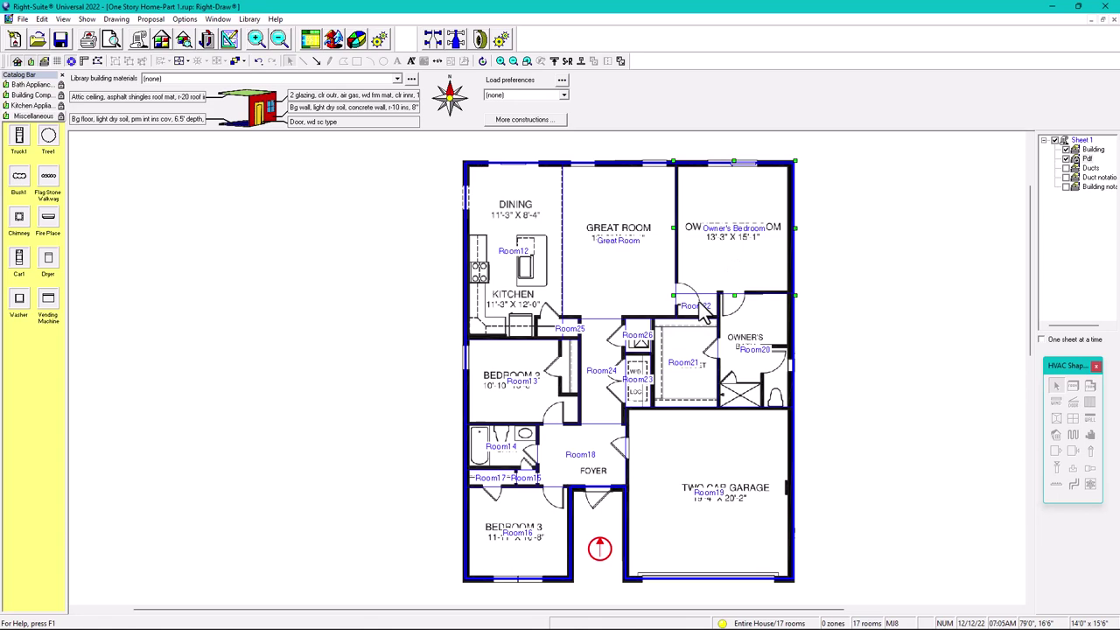
scroll(678, 311, "up", 3)
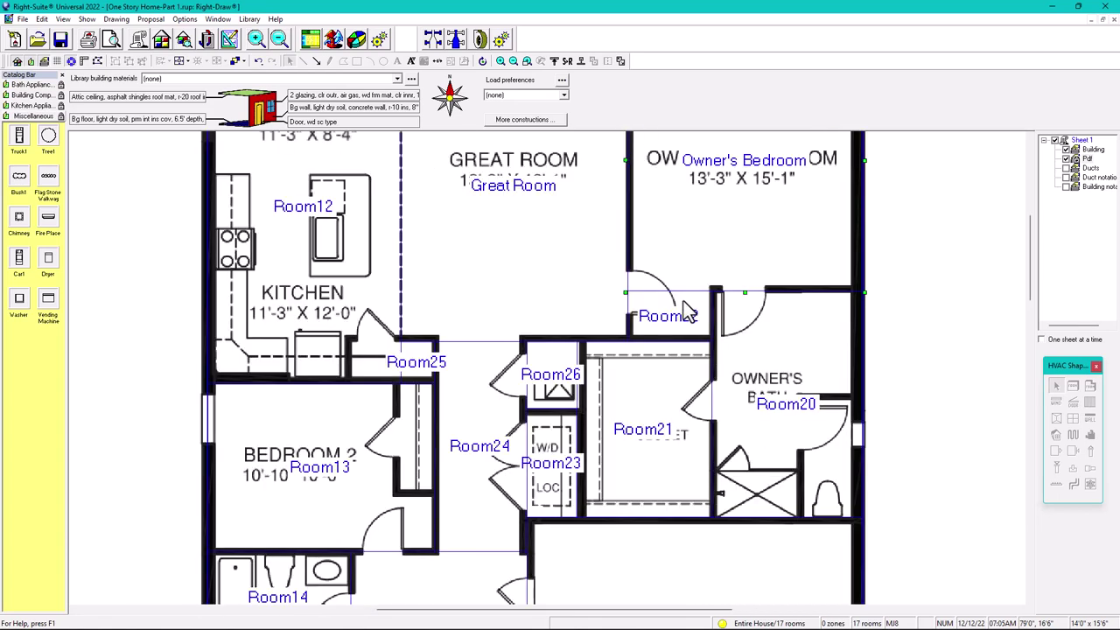
left_click(594, 61)
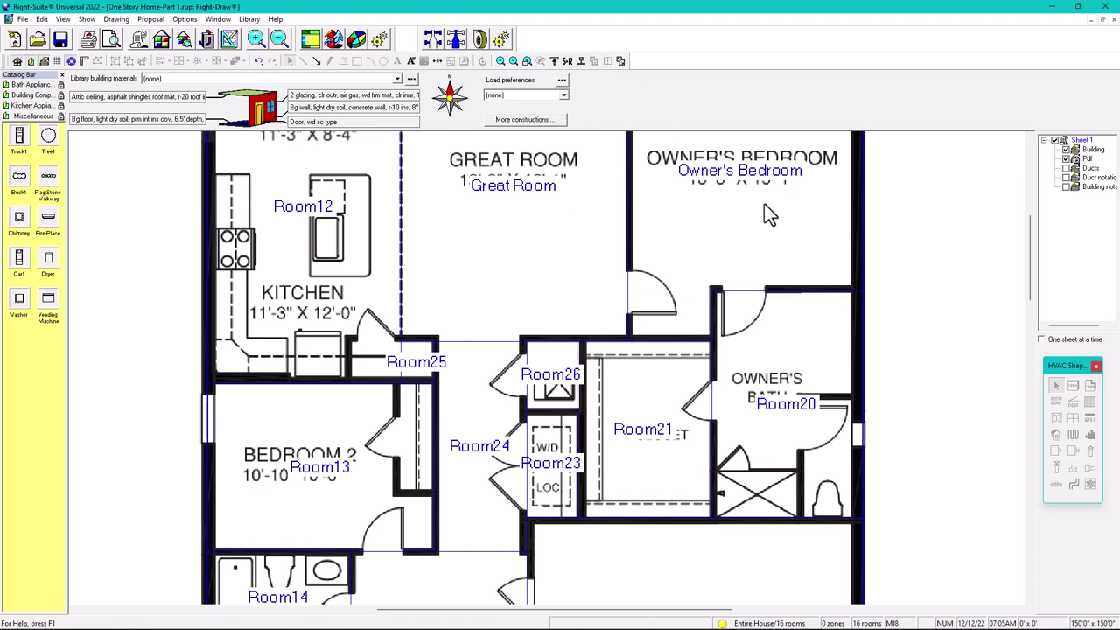
Step: Merge the small pantry room into the dining and kitchen room
scroll(762, 205, "down", 1)
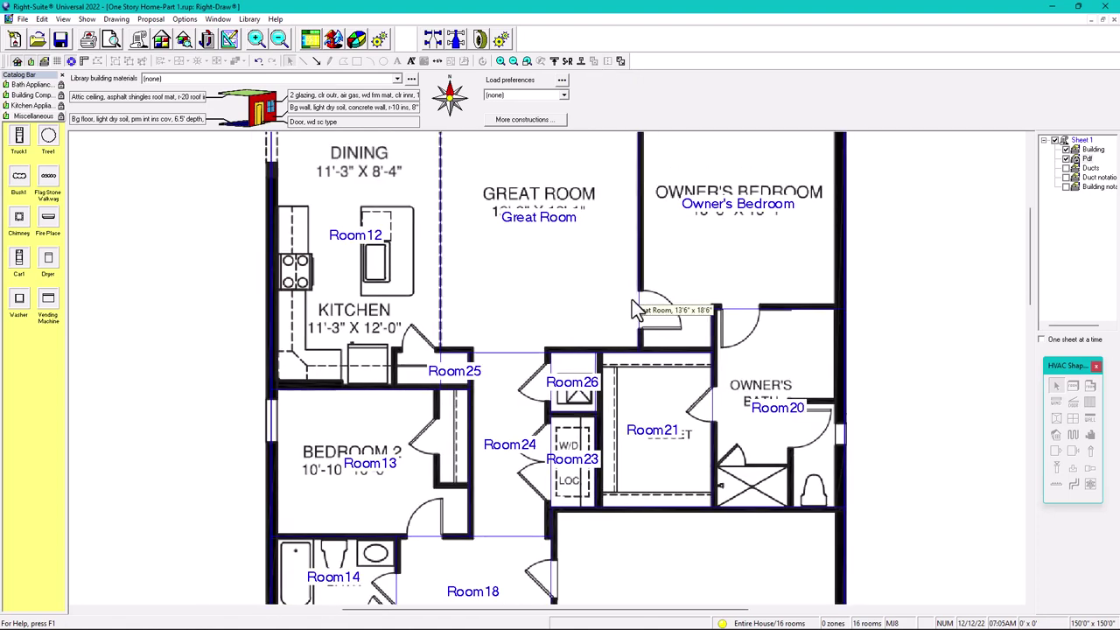
middle_click_drag(367, 229, 472, 299)
left_click(472, 299)
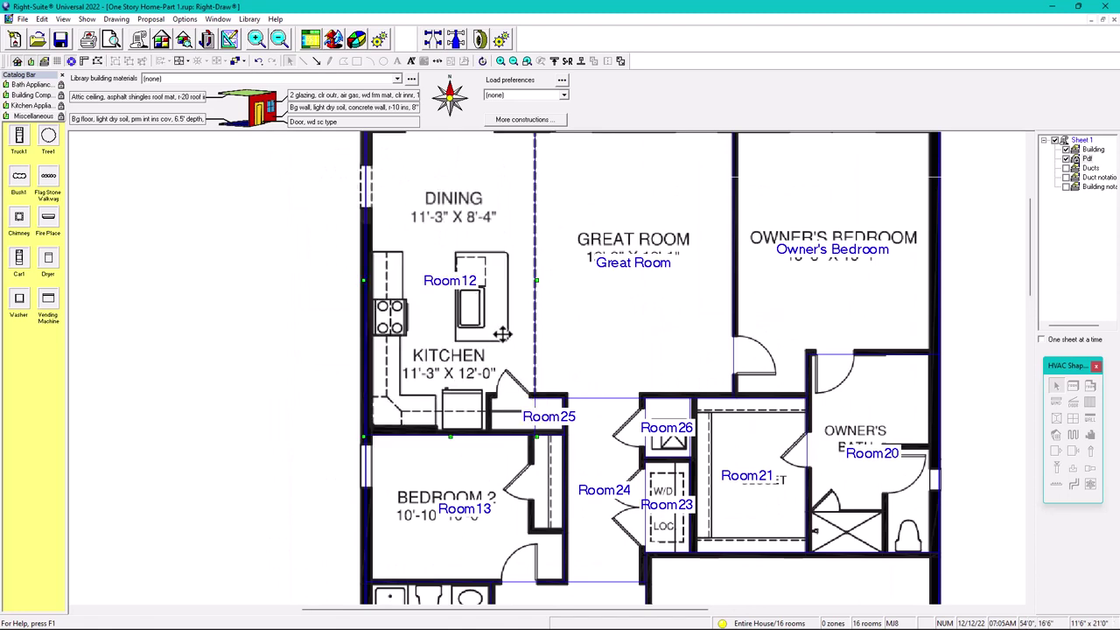
left_click(549, 414)
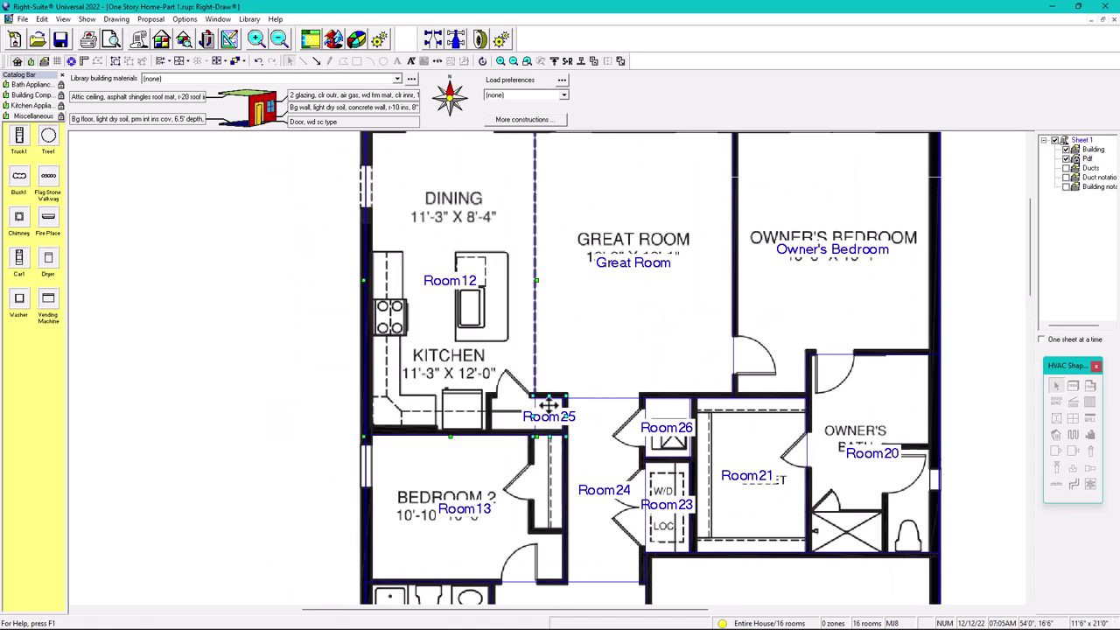
left_click(593, 61)
Step: Rename the merged dining and kitchen room as Dining/Kitchen
left_click(443, 281)
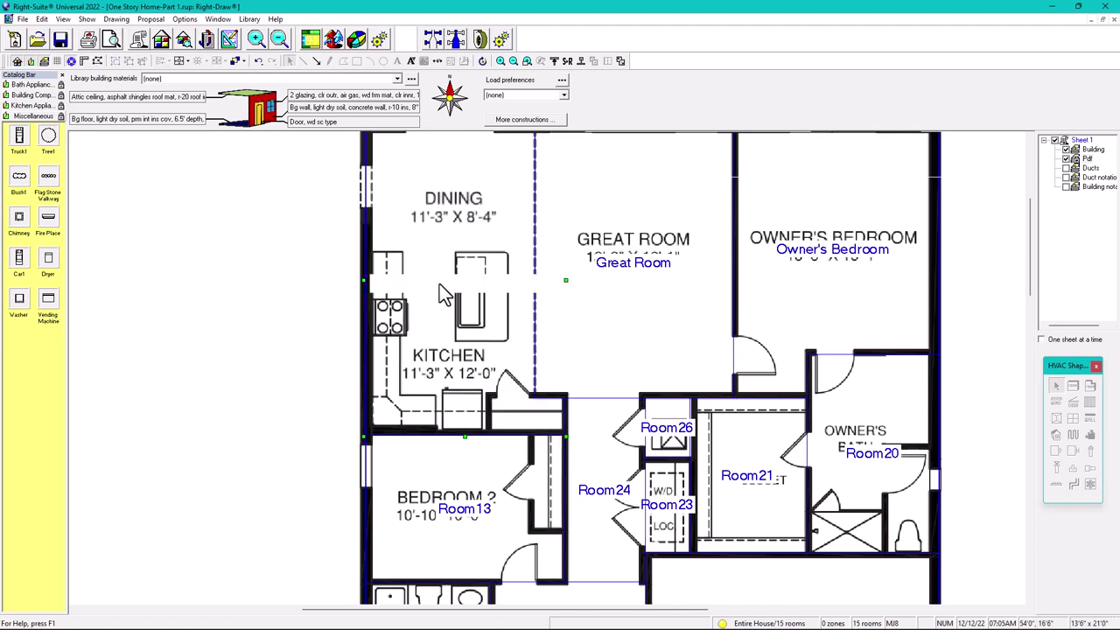
double_click(460, 282)
type("Finin")
type("ing")
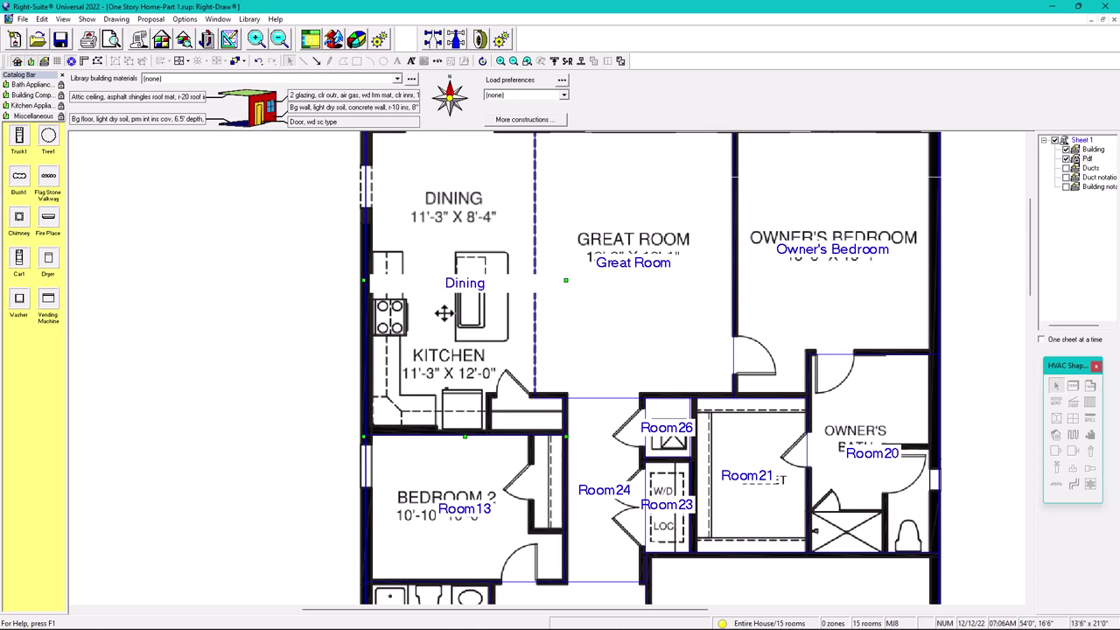
type("/Kitchen")
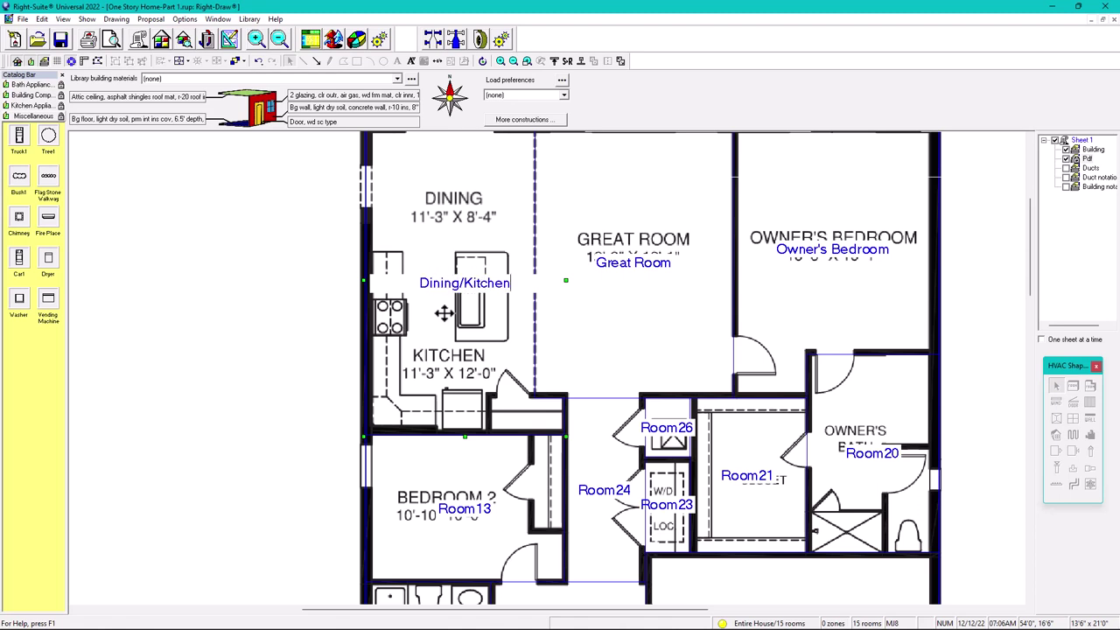
key("Return")
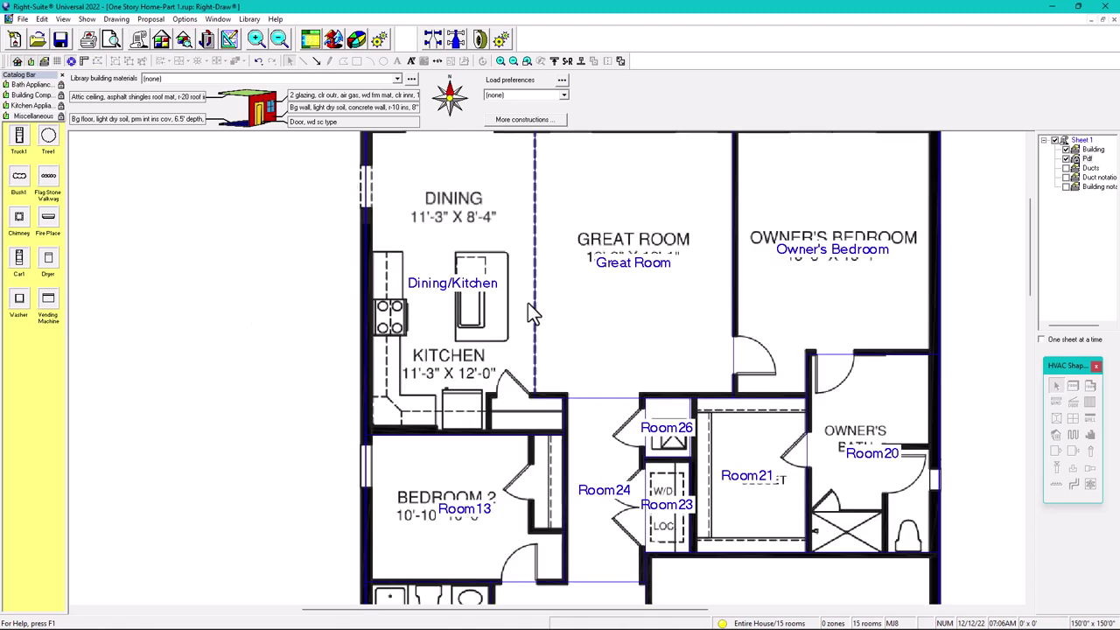
Step: Rename the room over the Bedroom 2 area of the floor plan as Bedroom 2
scroll(468, 355, "down", 2)
scroll(468, 354, "down", 2)
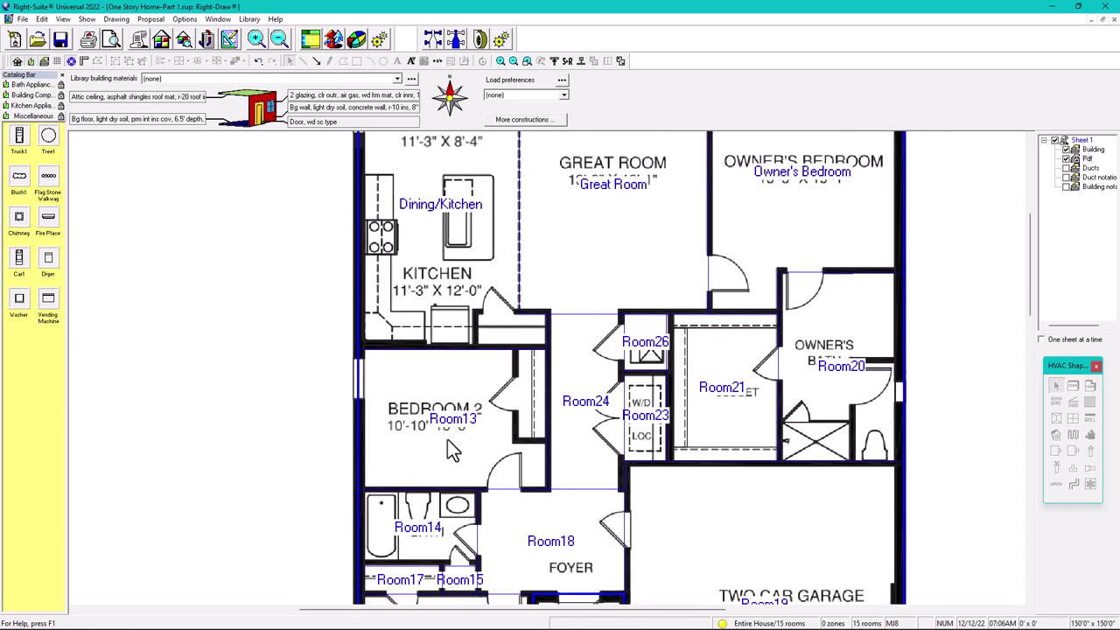
scroll(464, 494, "down", 2)
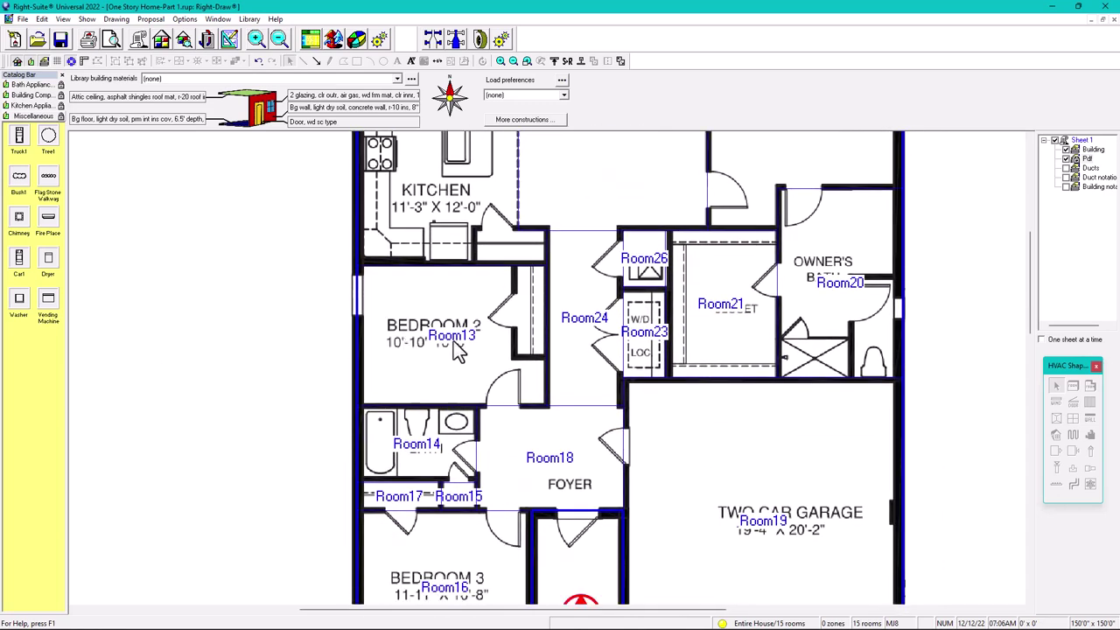
double_click(451, 336)
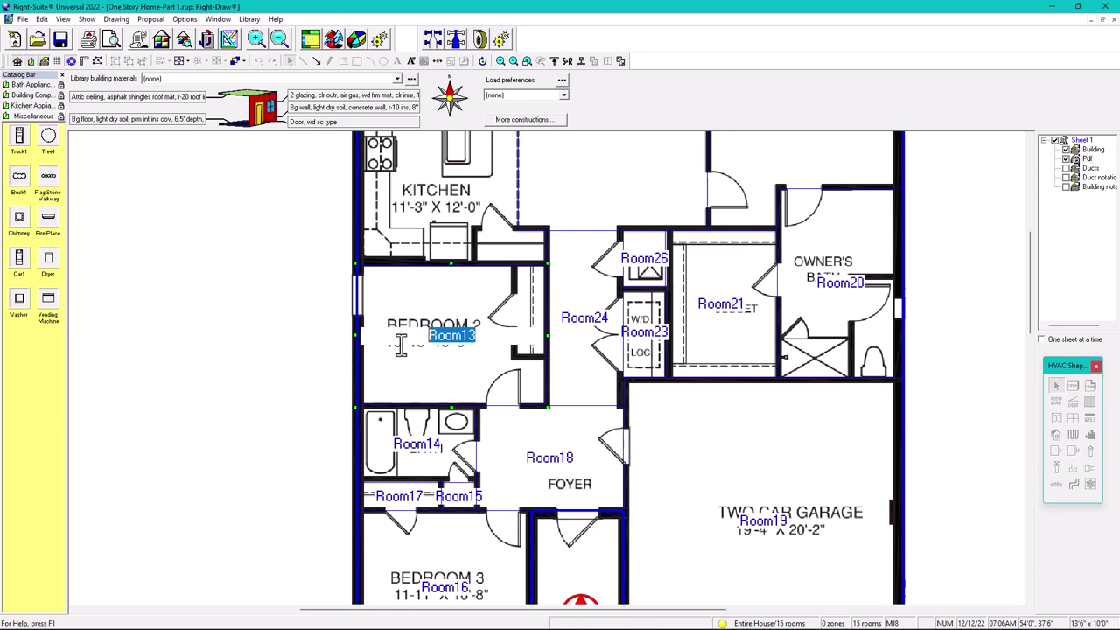
type("Bedroom 2")
left_click(300, 377)
Step: Rename the bathroom directly south of Bedroom 2 as Bath
middle_click_drag(427, 391, 466, 296)
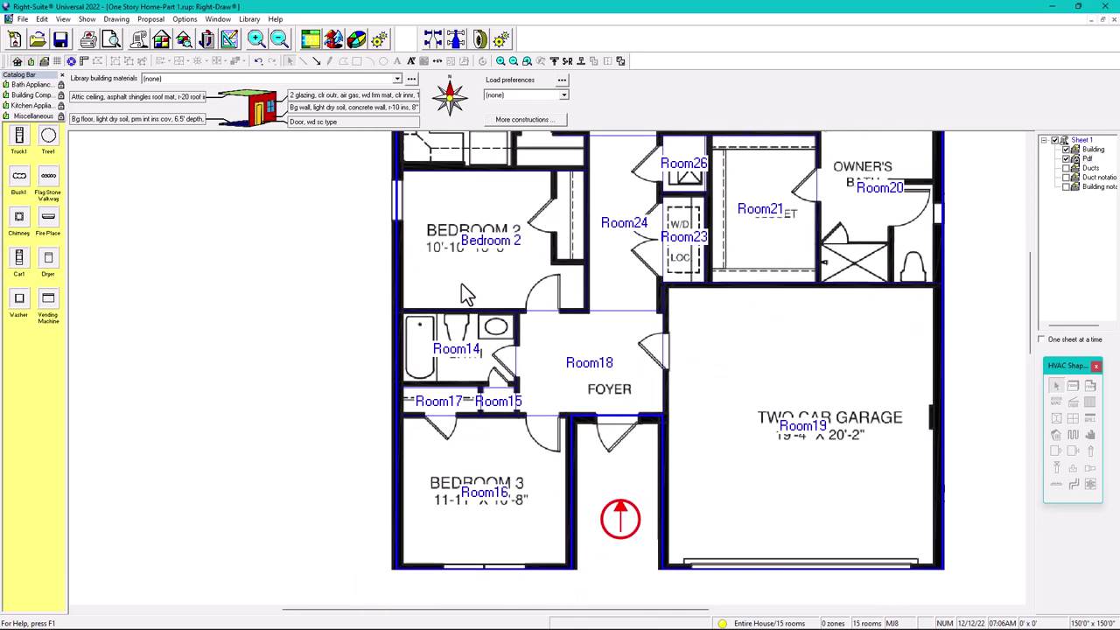
scroll(499, 389, "up", 1)
left_click(452, 341)
left_click(451, 341)
type("Bat")
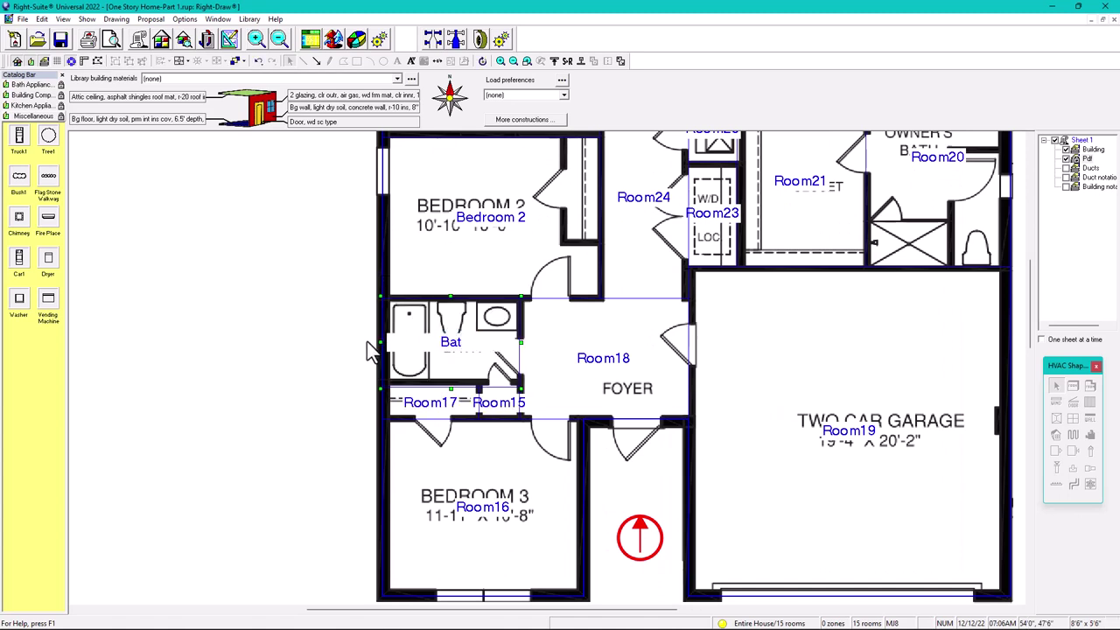
type("hroom")
left_click(246, 375)
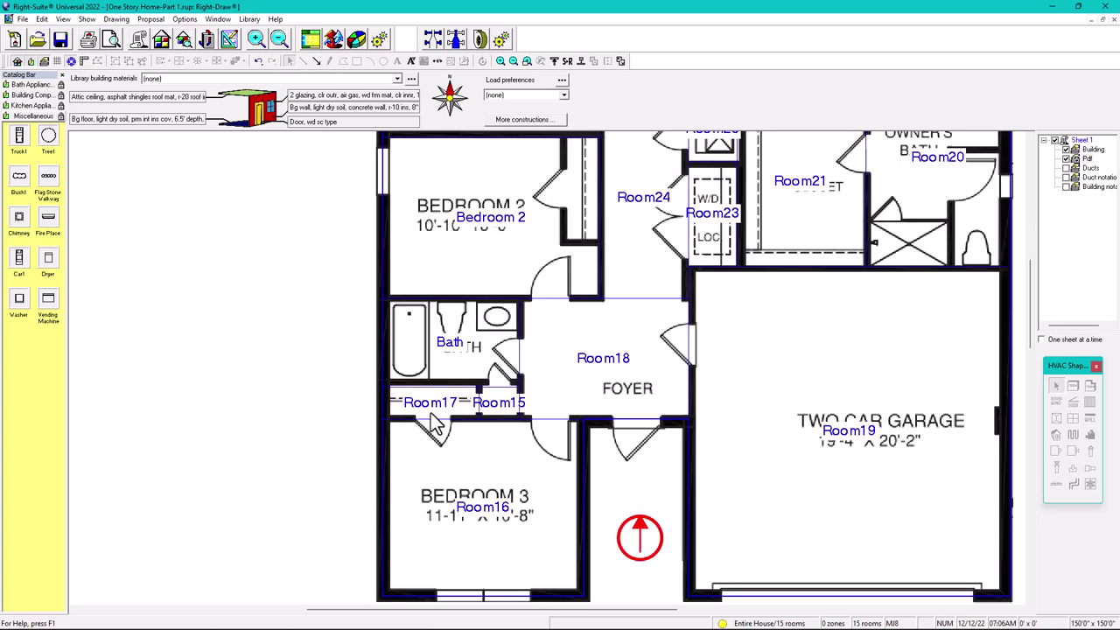
Step: Merge the small linen closet room at the Bath's southeast corner into the Bath
scroll(490, 428, "down", 2)
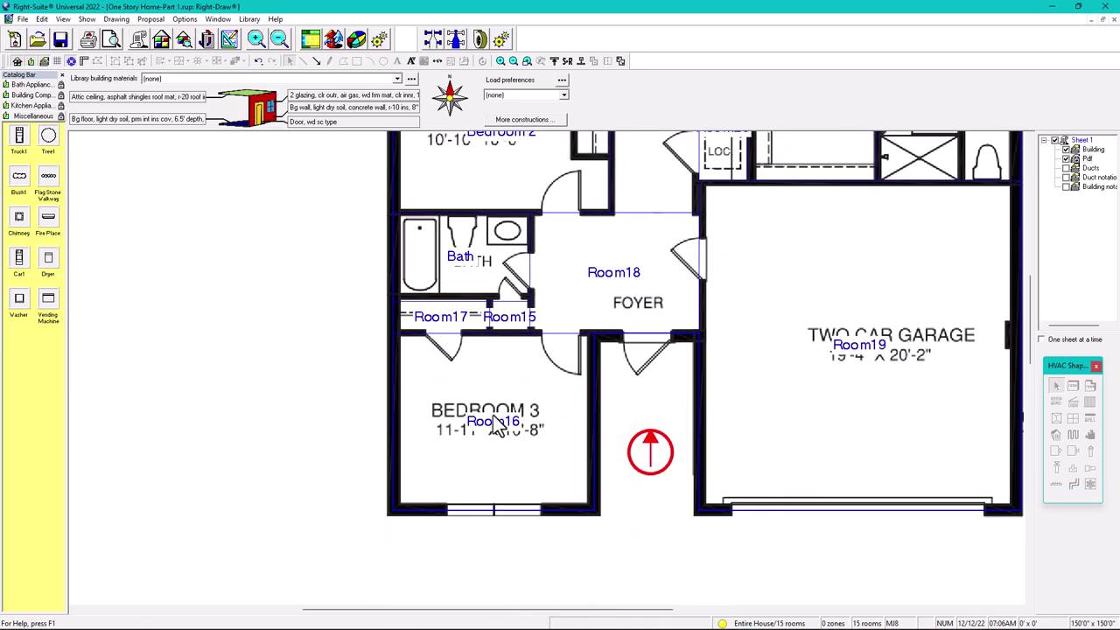
left_click(483, 269)
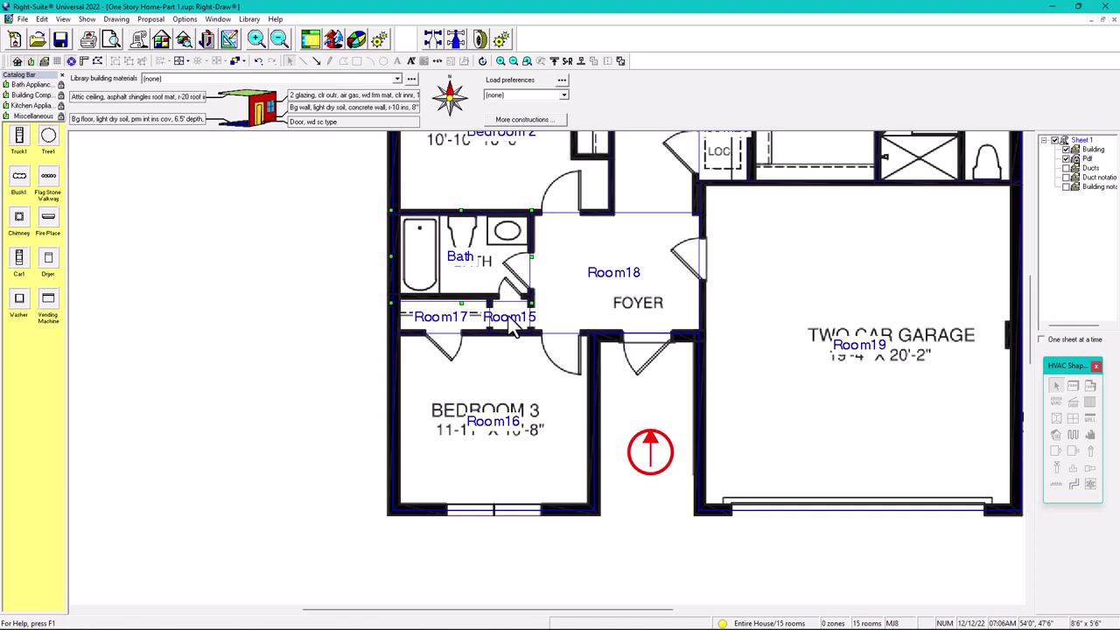
scroll(497, 302, "up", 1)
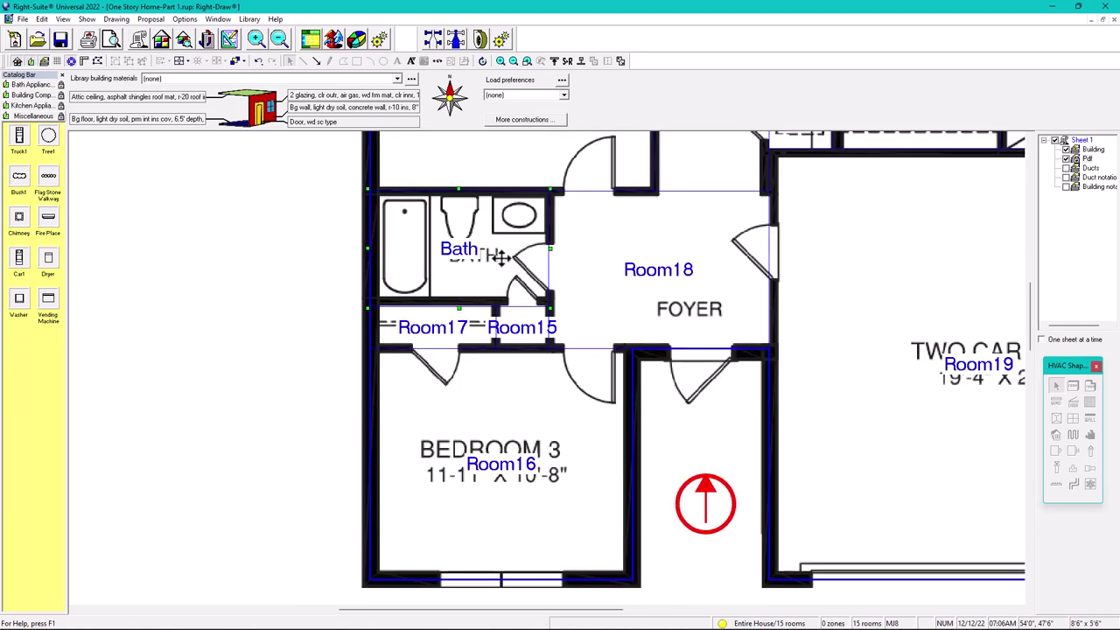
left_click(529, 348, "shift")
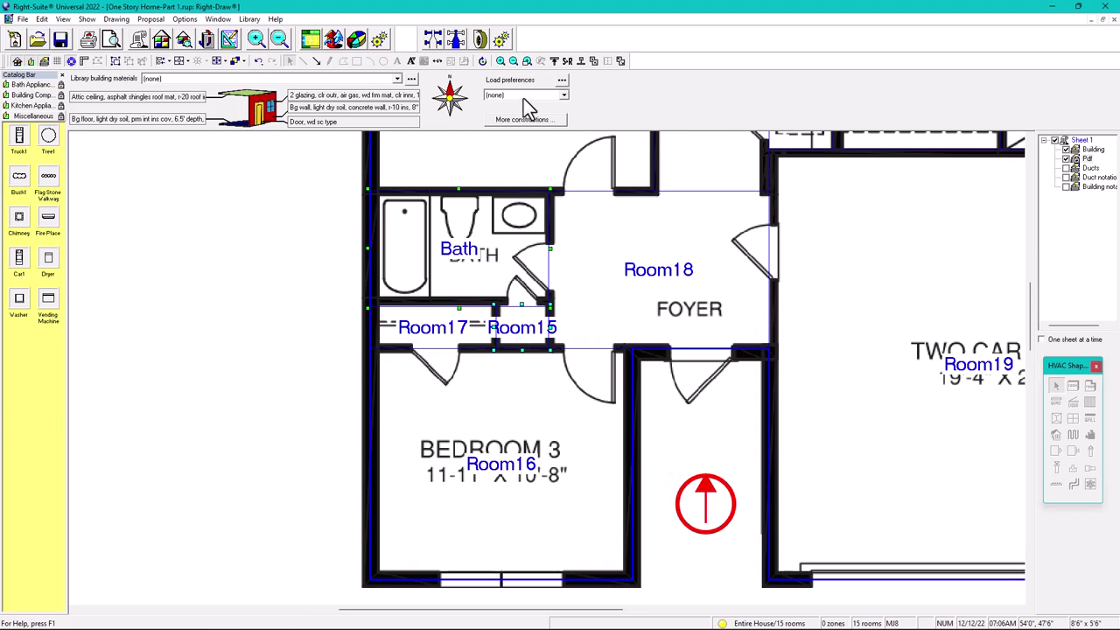
left_click(593, 61)
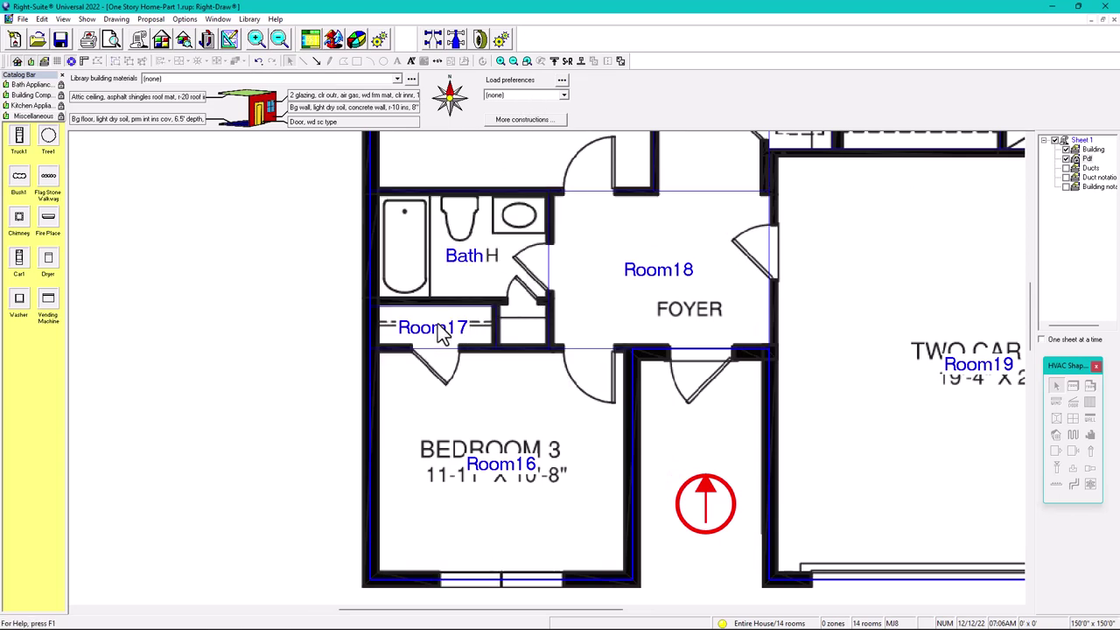
Step: Rename the southwest bedroom as Bedroom 3 and merge the closet room on its north side into it
double_click(516, 464)
left_click_drag(535, 464, 455, 461)
key("BackSpace")
type("Bedroom 3")
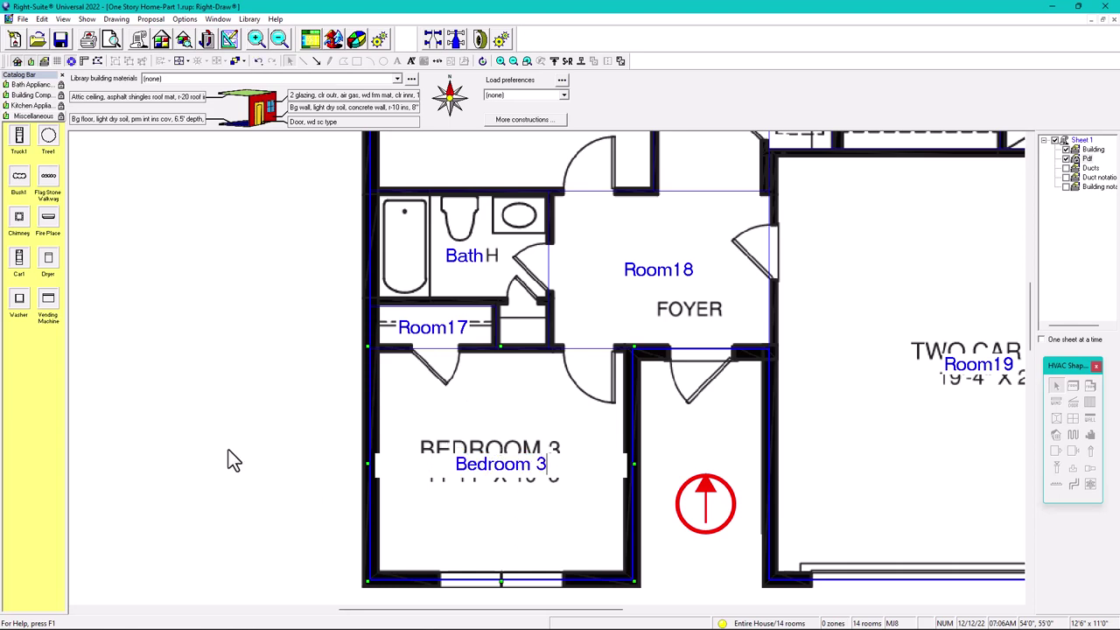
left_click(228, 448)
left_click(450, 332)
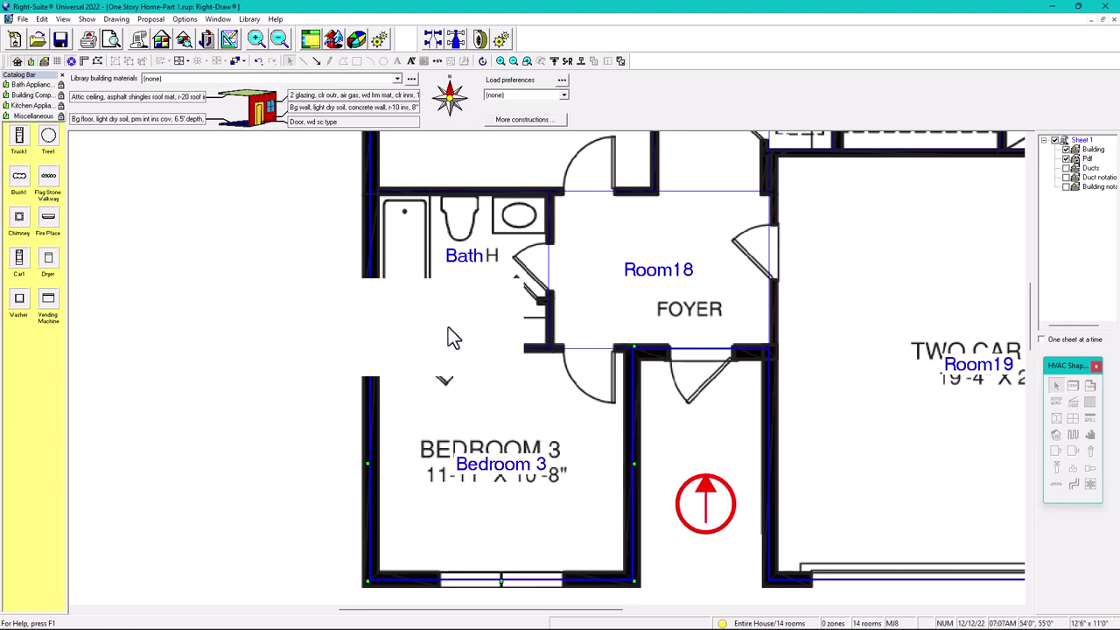
left_click(593, 61)
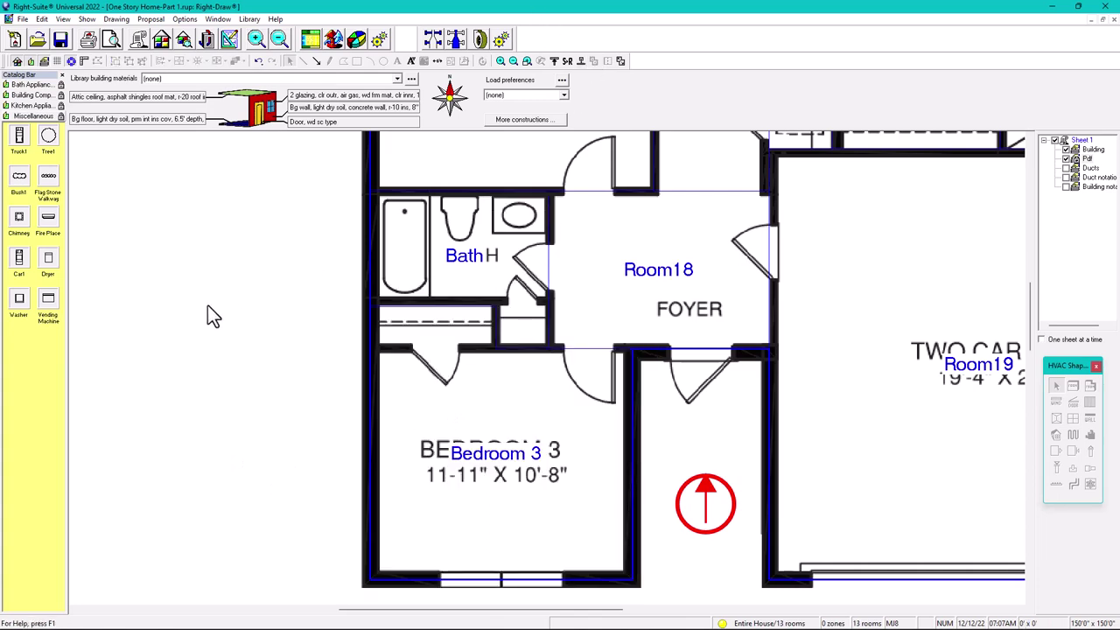
Step: Rename the entry room between the Bath and the garage as Foyer
scroll(452, 350, "down", 1)
middle_click_drag(412, 380, 244, 414)
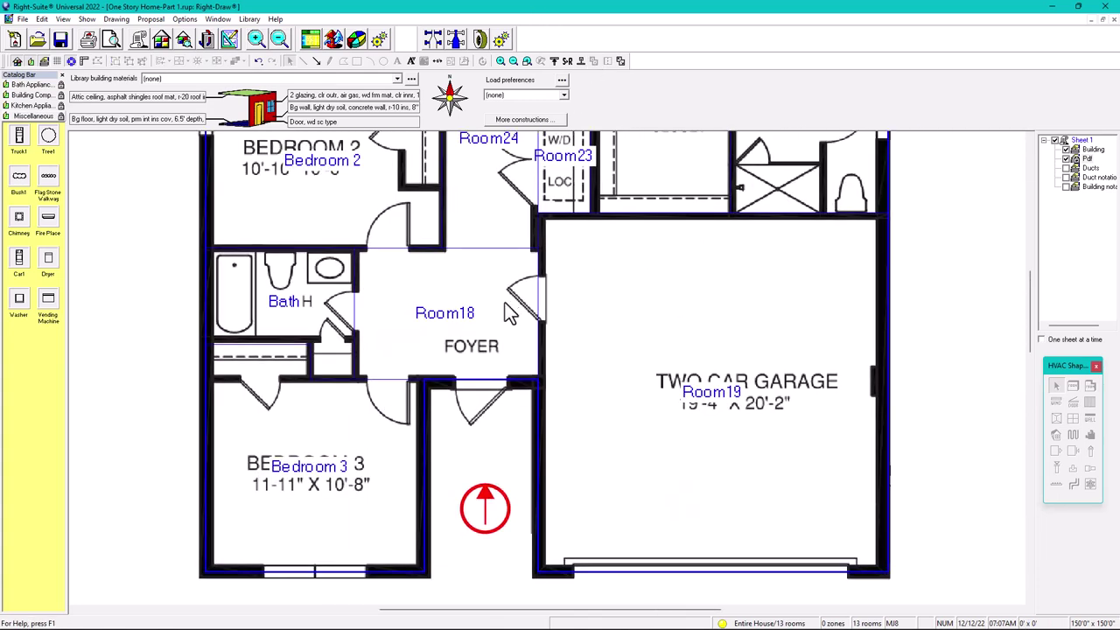
left_click(429, 317)
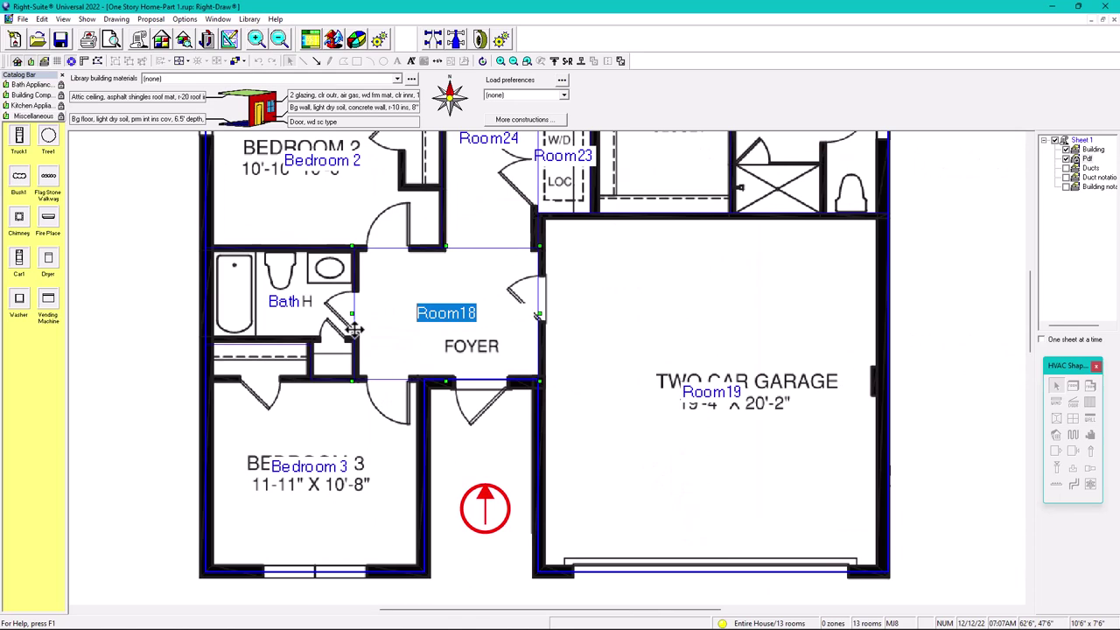
type("Foyer")
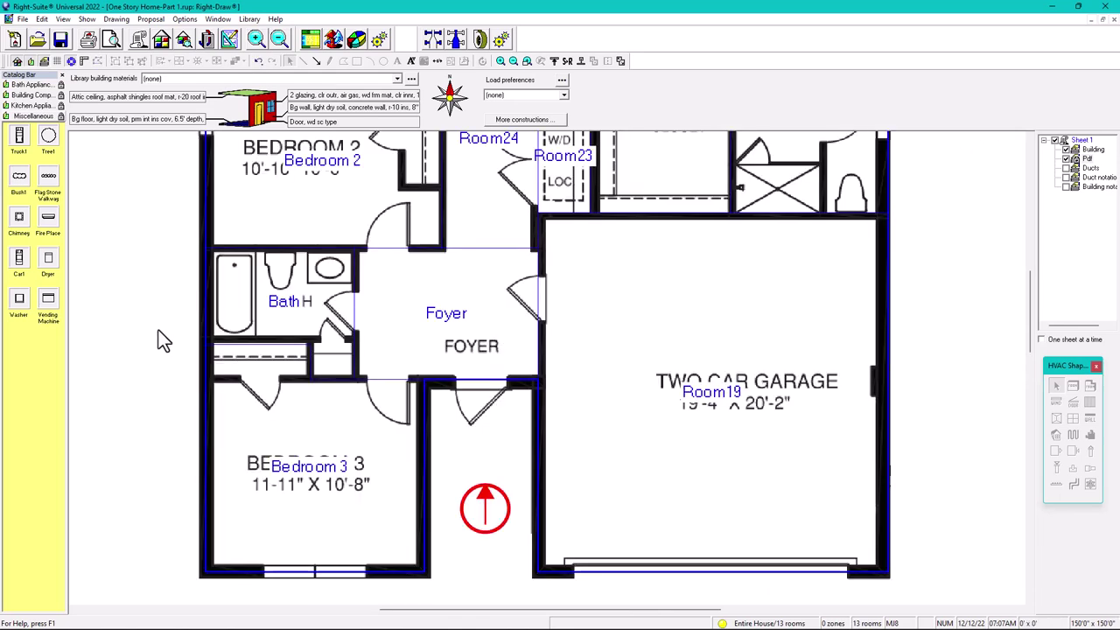
Step: Merge the hallway room north of the Foyer into it, and move the Foyer label down above the plan's foyer text
middle_click_drag(455, 400, 464, 417)
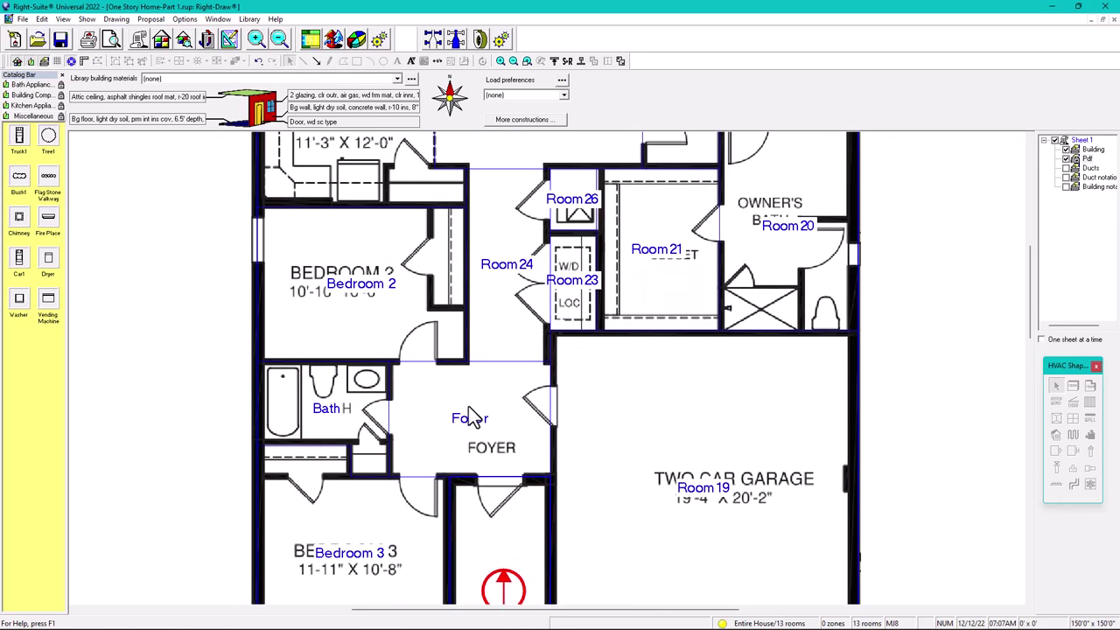
left_click(475, 410)
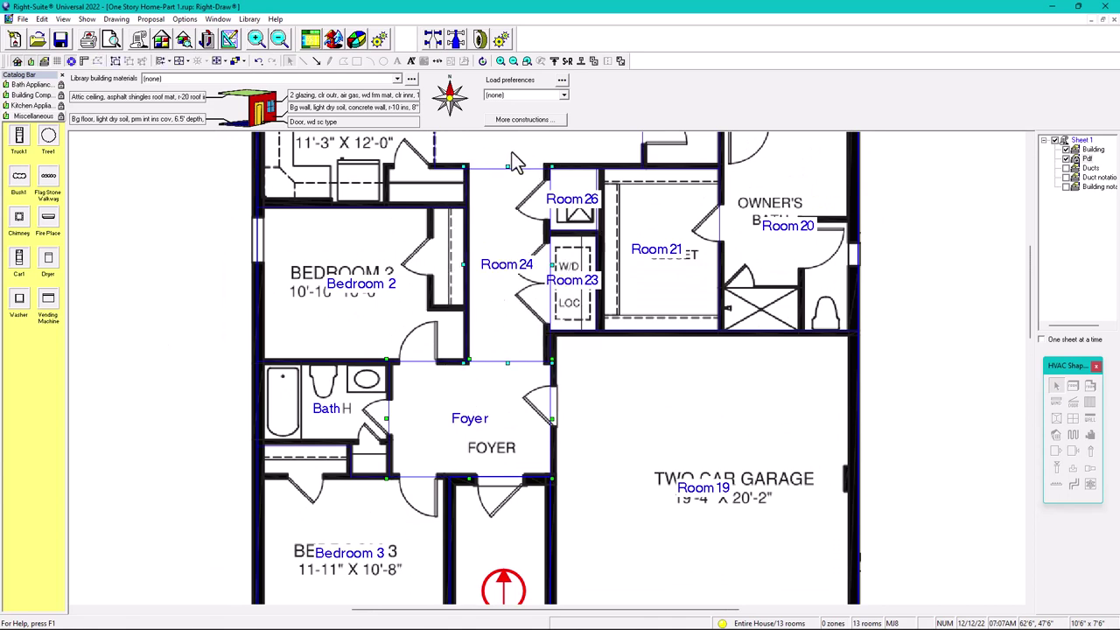
left_click(593, 61)
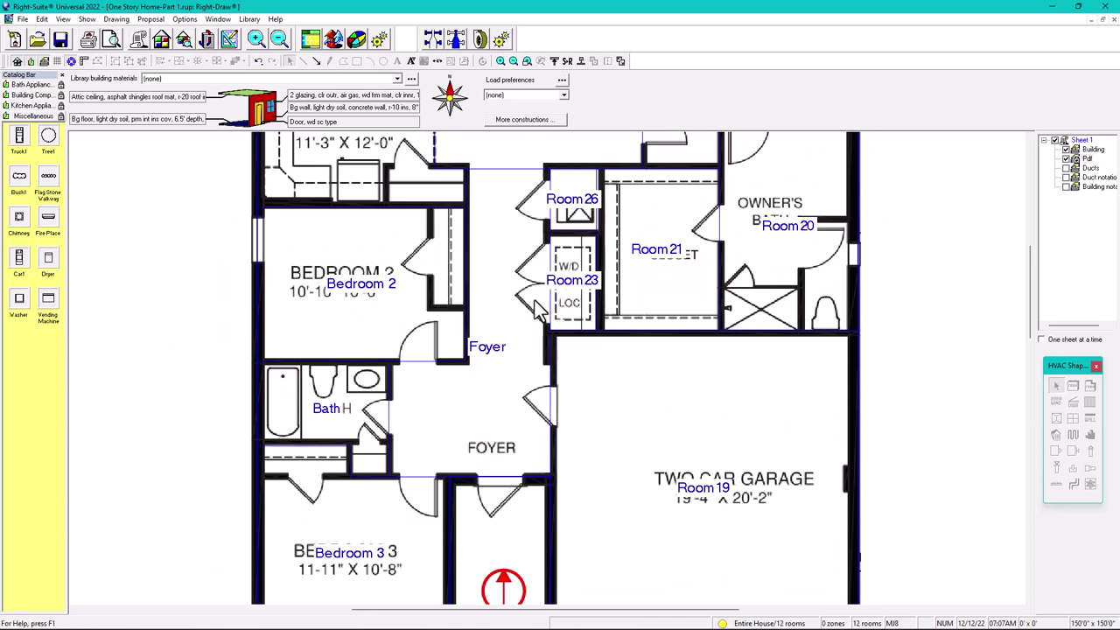
left_click(499, 357)
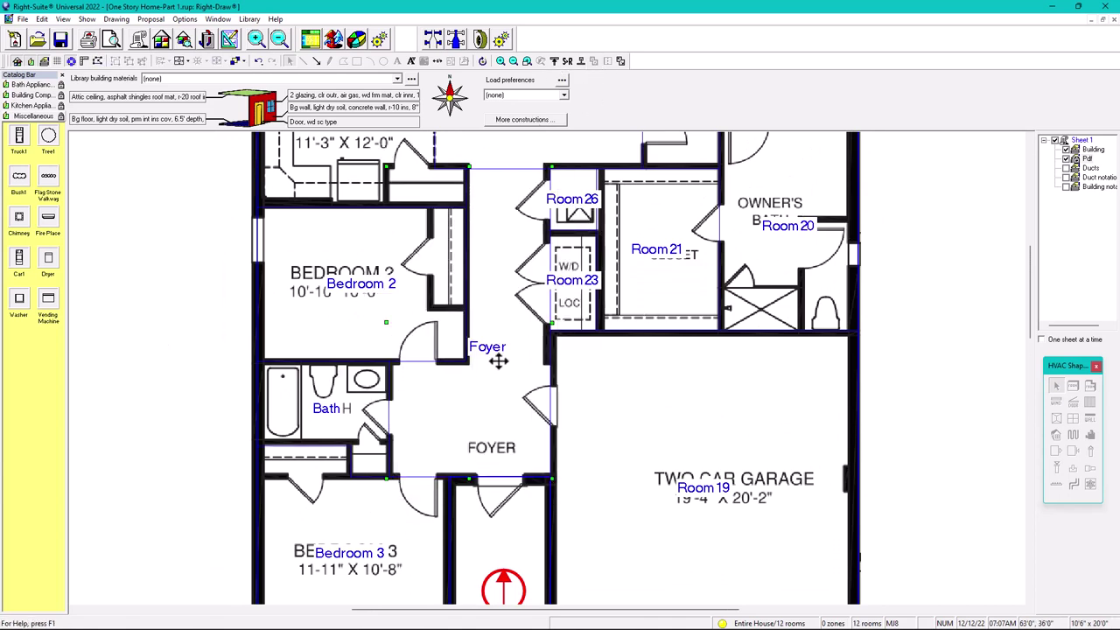
left_click_drag(496, 350, 500, 406)
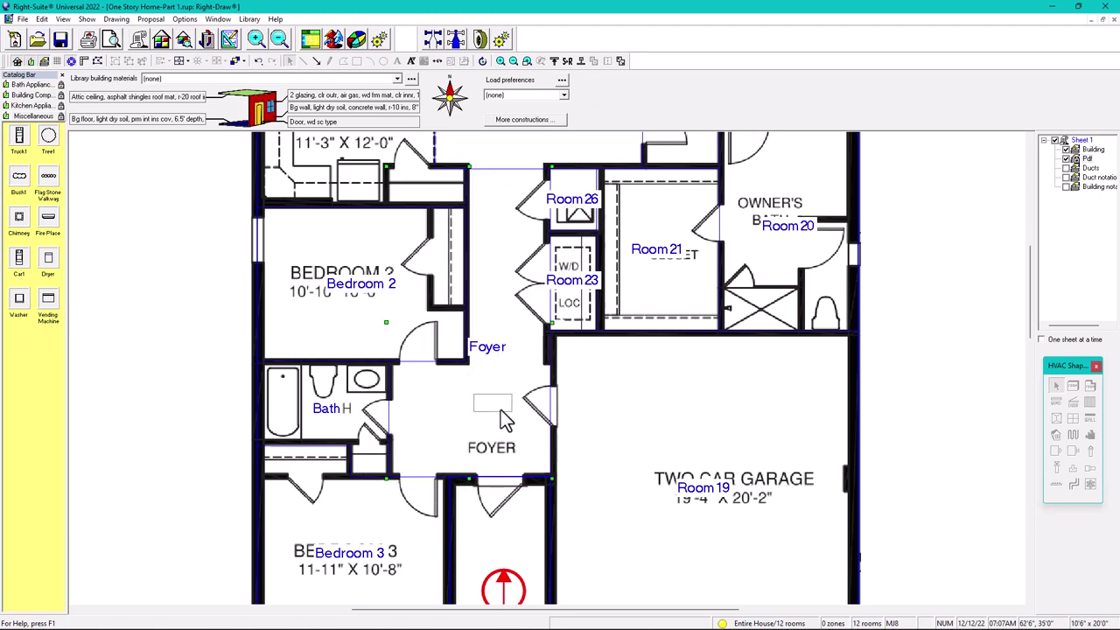
Step: Rename the washer and dryer room beside the hallway as Laundry
left_click(574, 280)
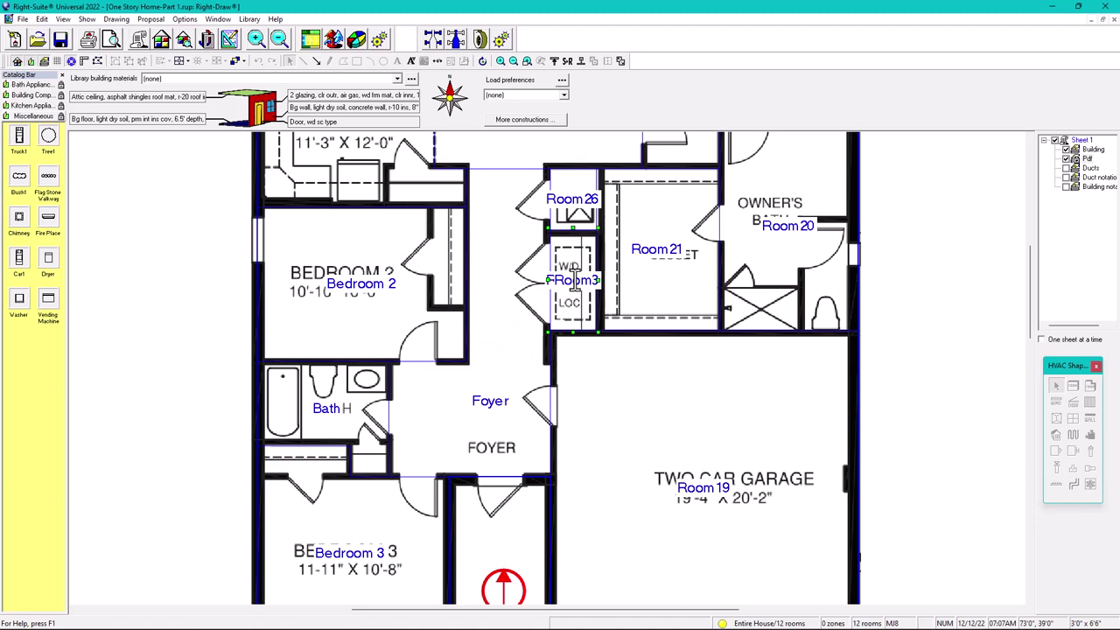
left_click_drag(574, 279, 573, 280)
left_click_drag(574, 280, 574, 279)
left_click(125, 342)
Step: Merge the small mechanical closet room north of the Laundry into the Foyer
scroll(573, 229, "up", 1)
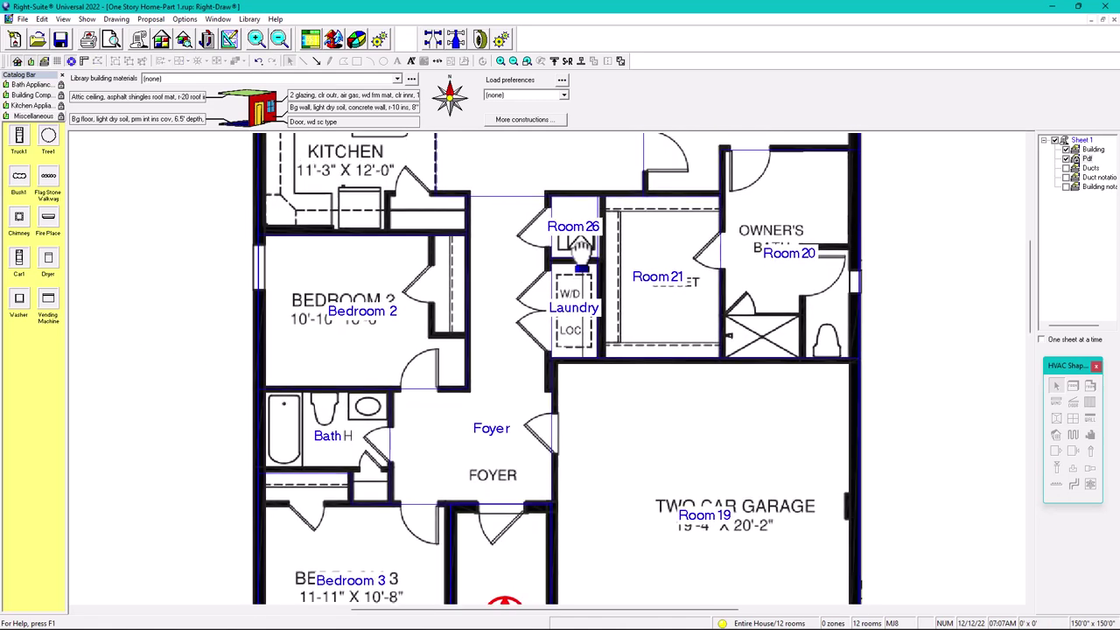
scroll(550, 233, "up", 3)
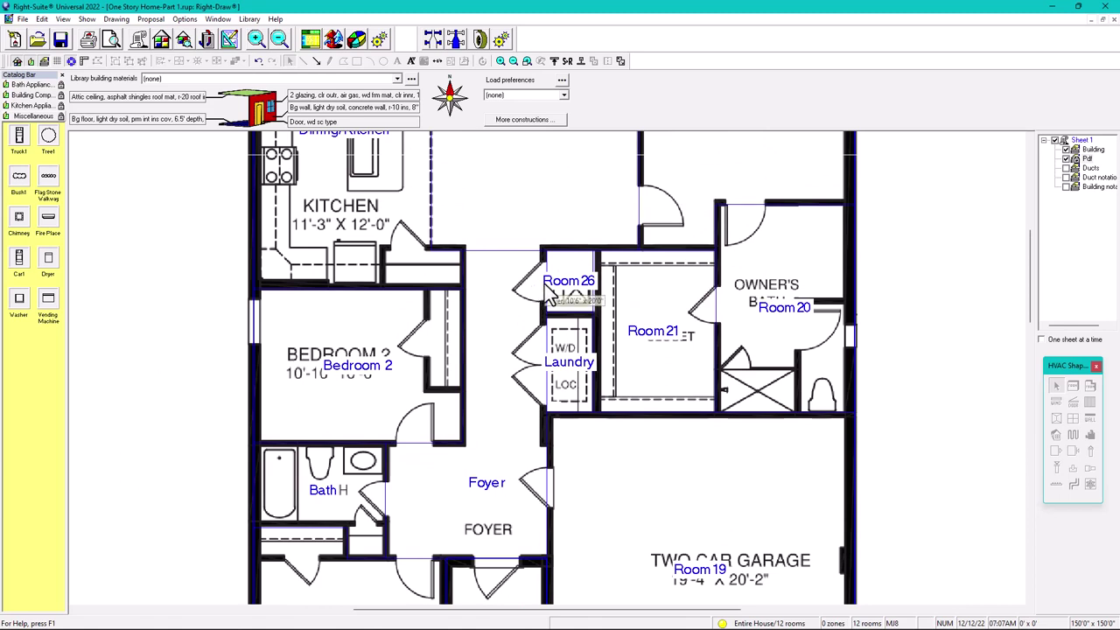
scroll(573, 280, "up", 4)
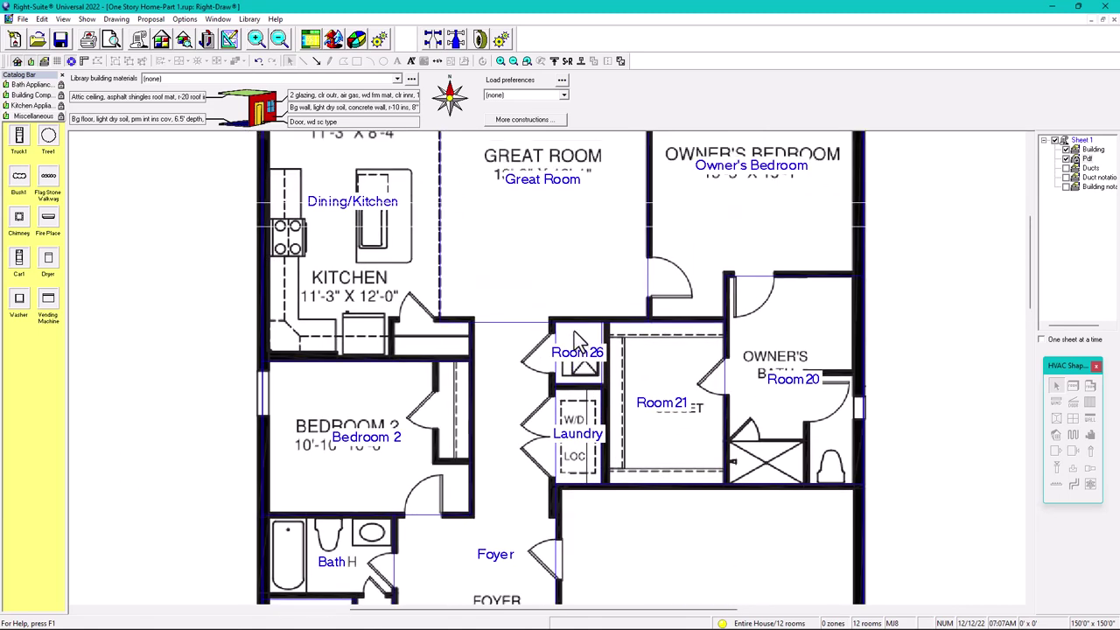
scroll(515, 376, "down", 1)
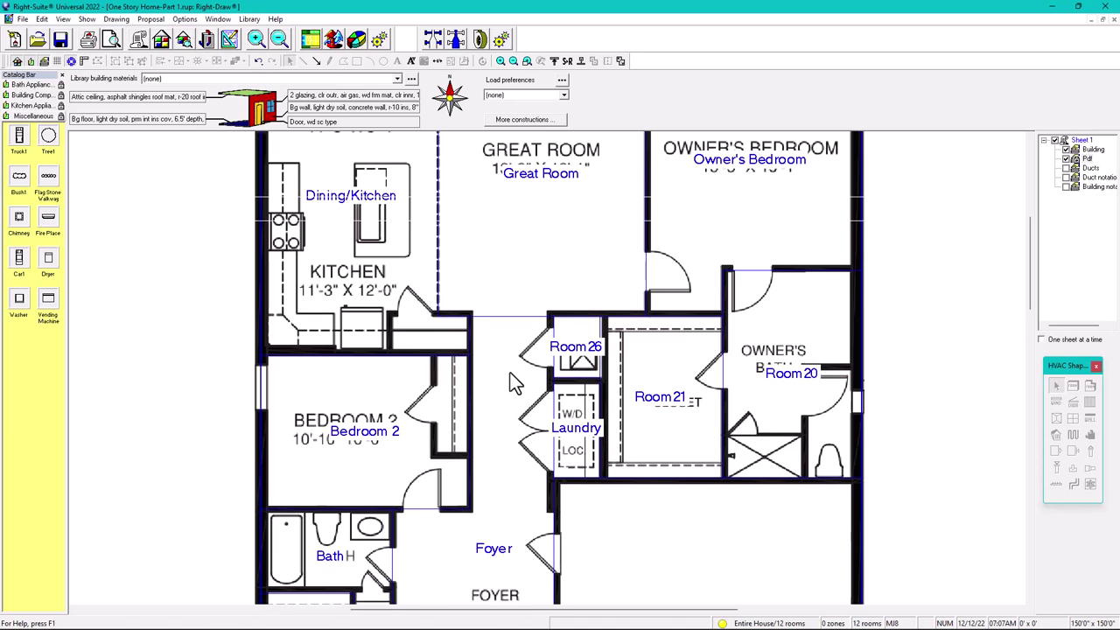
left_click(580, 360)
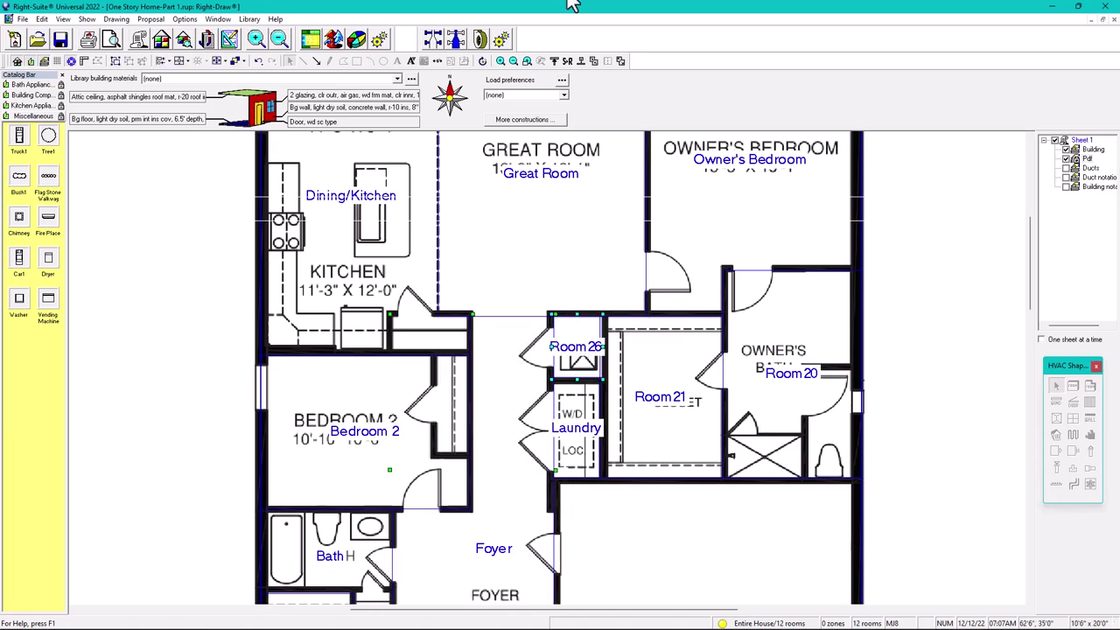
left_click(595, 61)
Step: Rename the walk-in closet room east of the Laundry as Closet
middle_click_drag(678, 284, 579, 202)
left_click(569, 330)
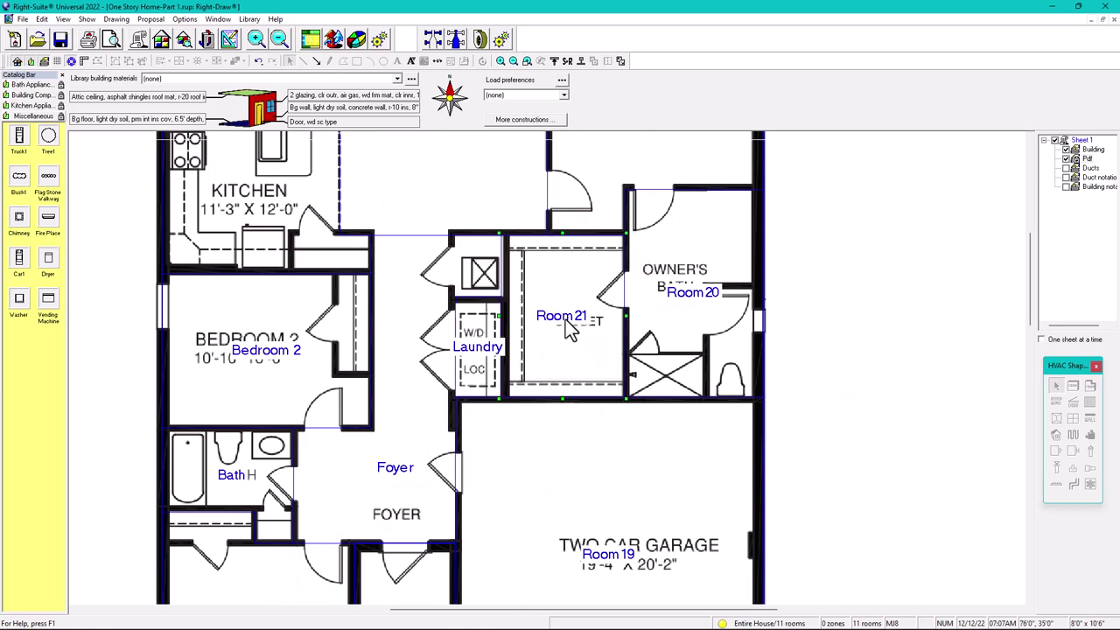
left_click(589, 316)
left_click_drag(591, 317, 509, 315)
type("Clopset")
key("BackSpace")
key("BackSpace")
key("BackSpace")
key("BackSpace")
type("set")
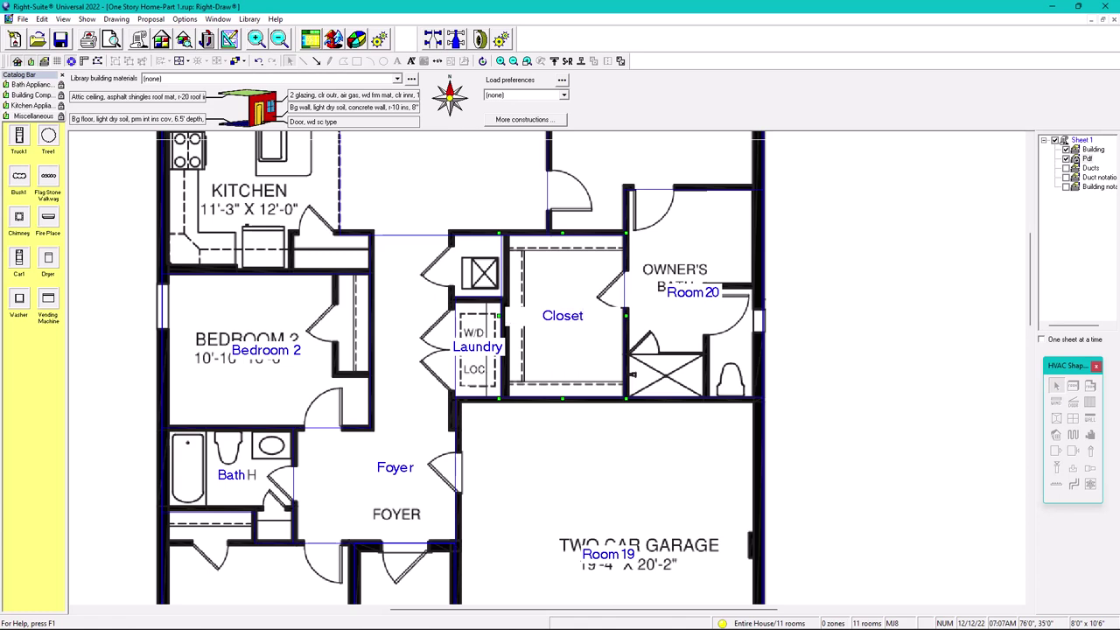
left_click(872, 393)
Step: Rename the room over the owner's bath area as Owner's Bathroom
middle_click_drag(872, 393, 921, 371)
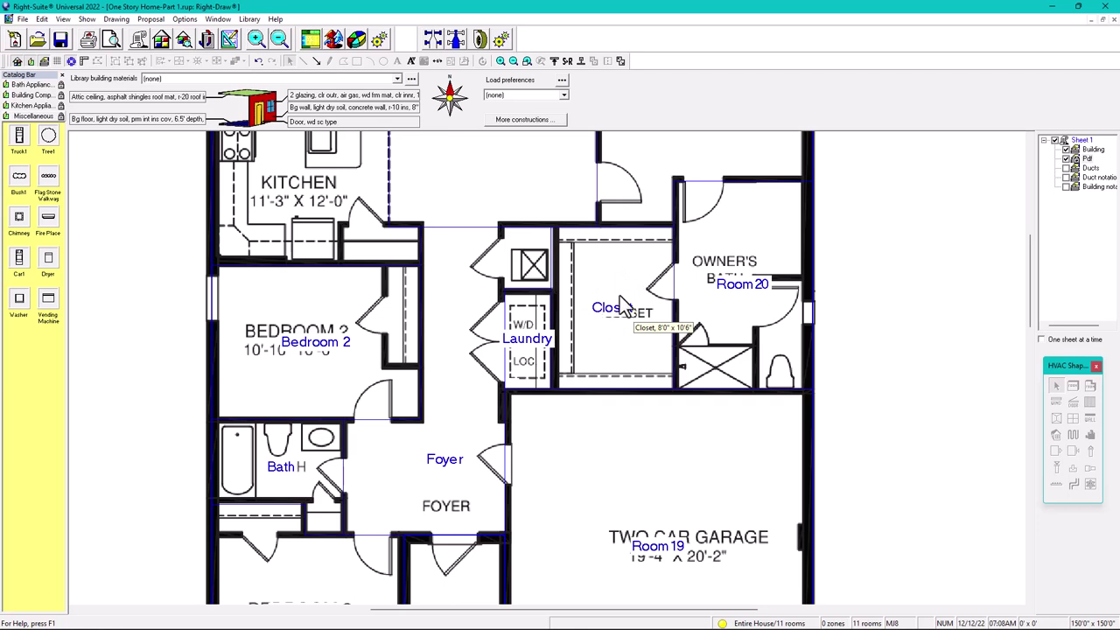
middle_click_drag(629, 288, 635, 359)
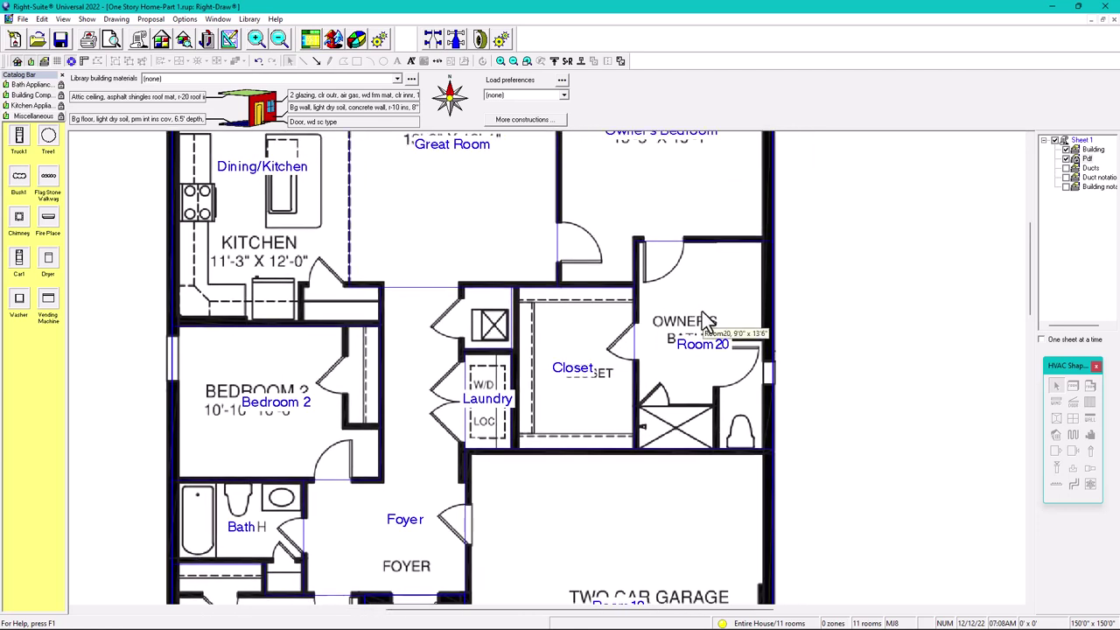
double_click(705, 342)
left_click_drag(729, 343, 643, 346)
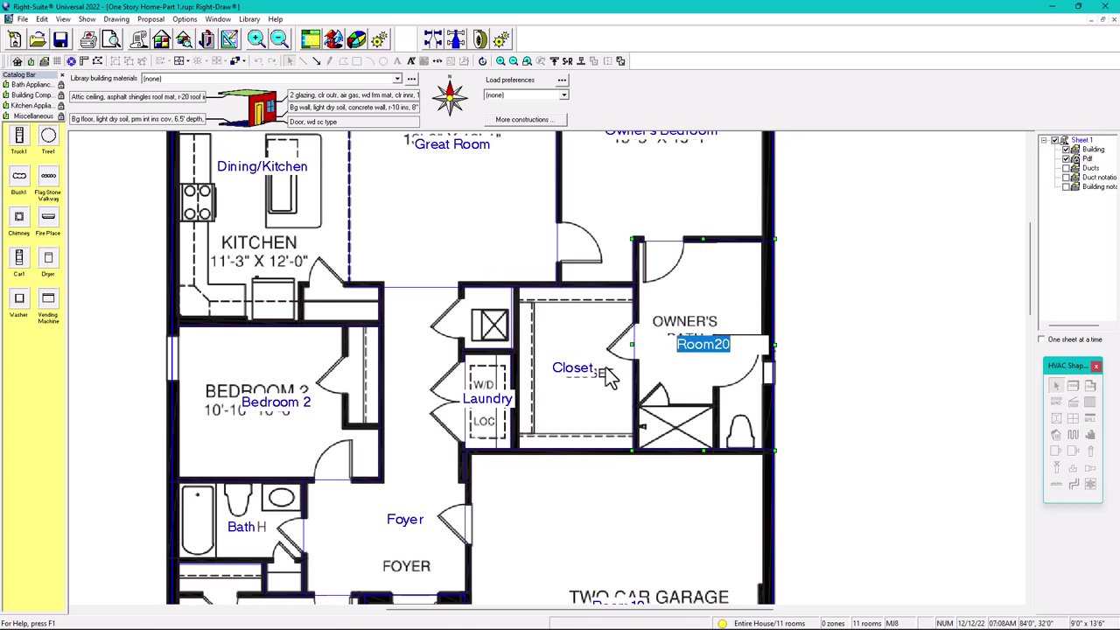
type("OP")
type("ner's Bathro")
type("om")
key("Return")
left_click(821, 374)
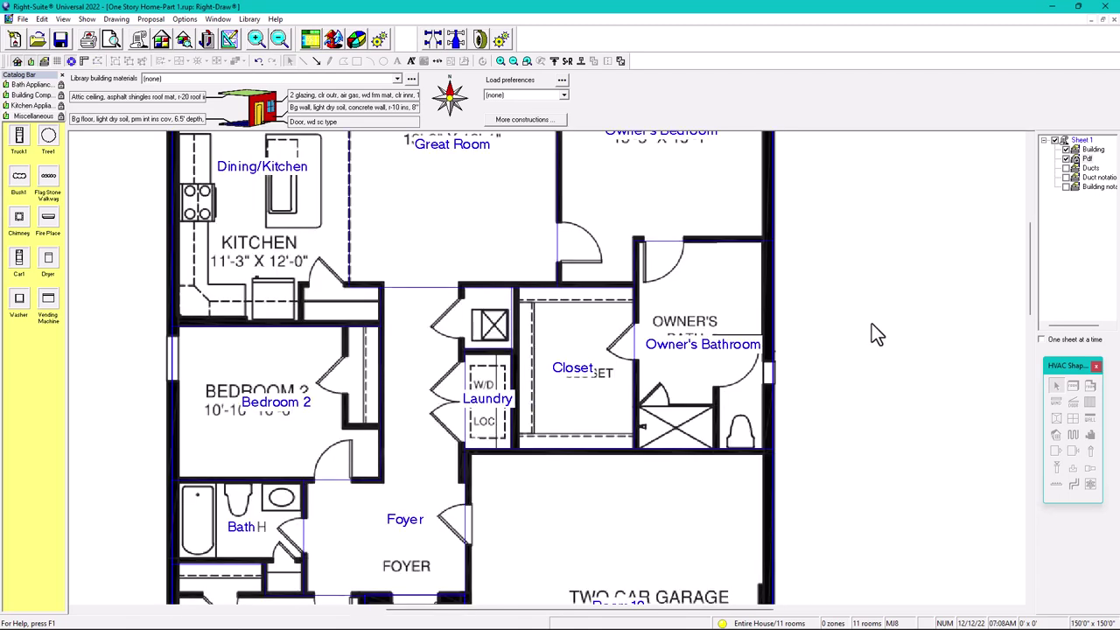
Step: Hide the PDF layer so that only the drawn building rooms are displayed
left_click(1065, 158)
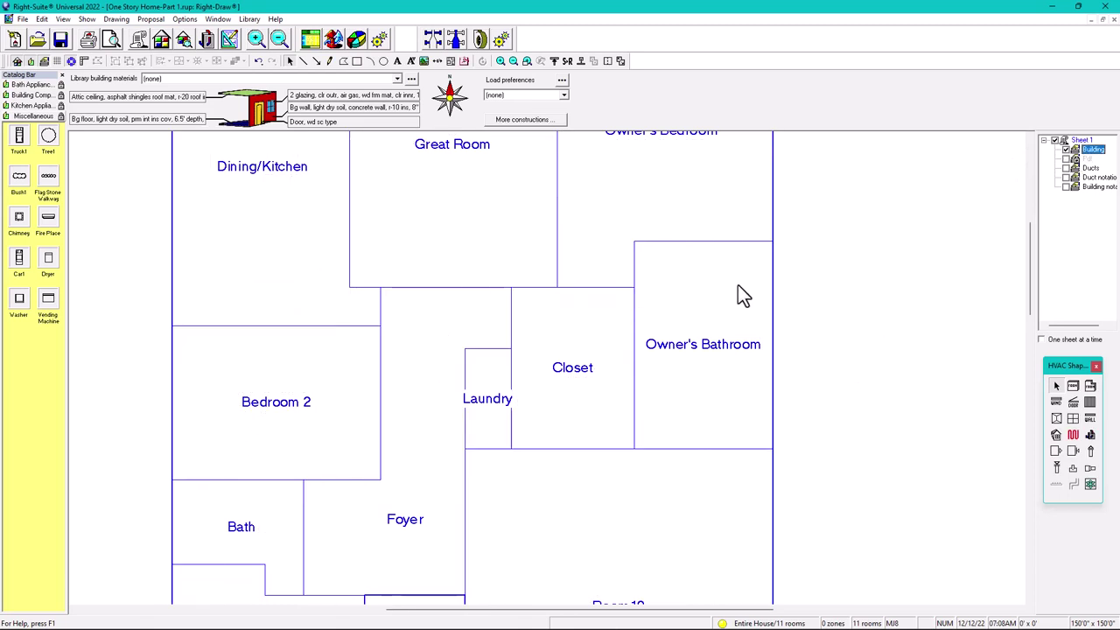
Step: Rename the large room south of the Closet and Owner's Bathroom as Garage
scroll(745, 289, "down", 1)
scroll(778, 310, "down", 1)
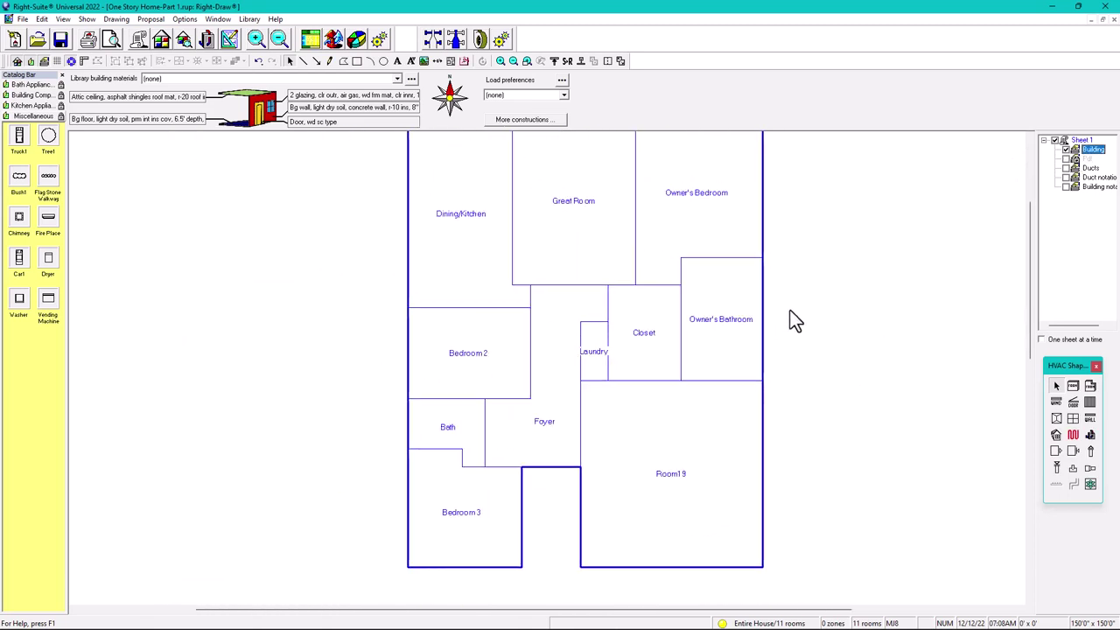
middle_click_drag(787, 315, 710, 344)
scroll(710, 341, "down", 1)
scroll(605, 497, "up", 2)
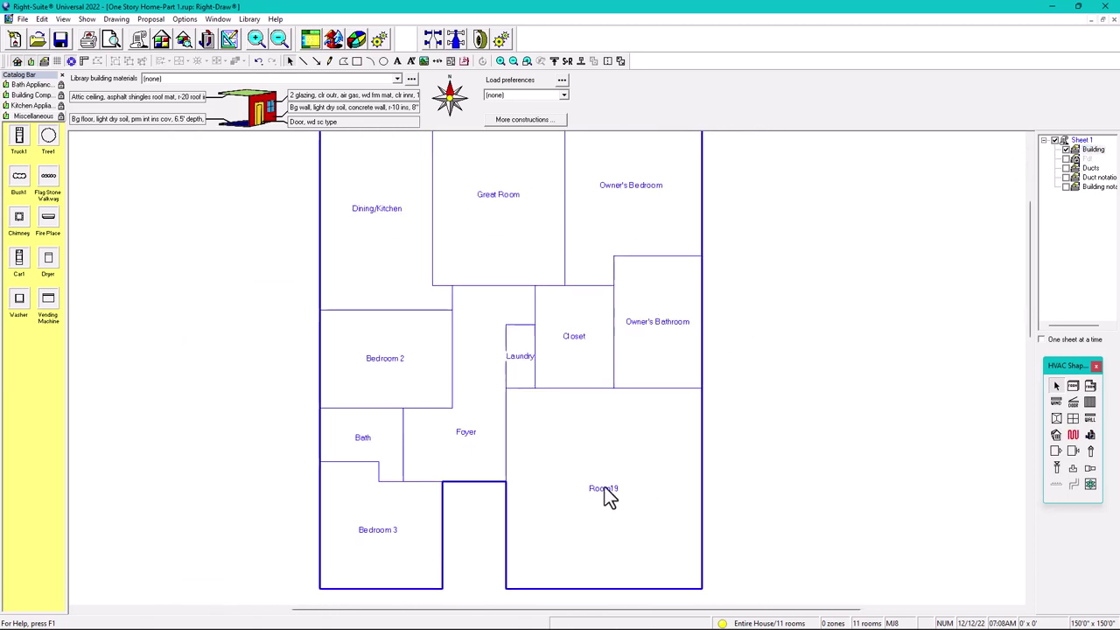
double_click(602, 483)
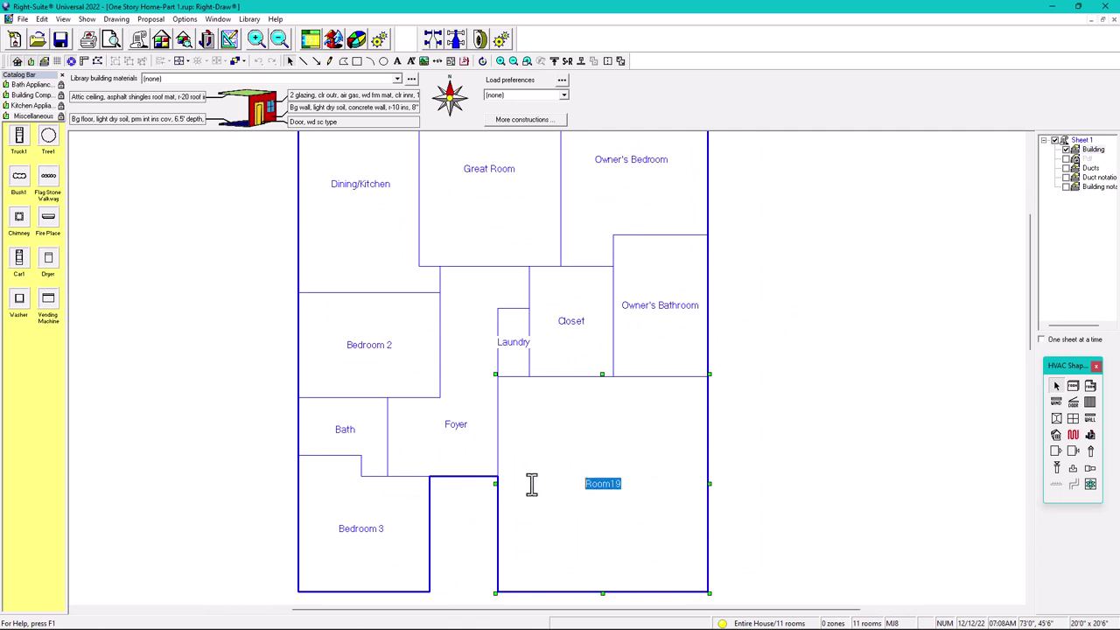
type("Garage")
key("Return")
left_click(786, 431)
Step: Exclude the Garage from the load calculations by setting its Include in calculations property to No
left_click(607, 430)
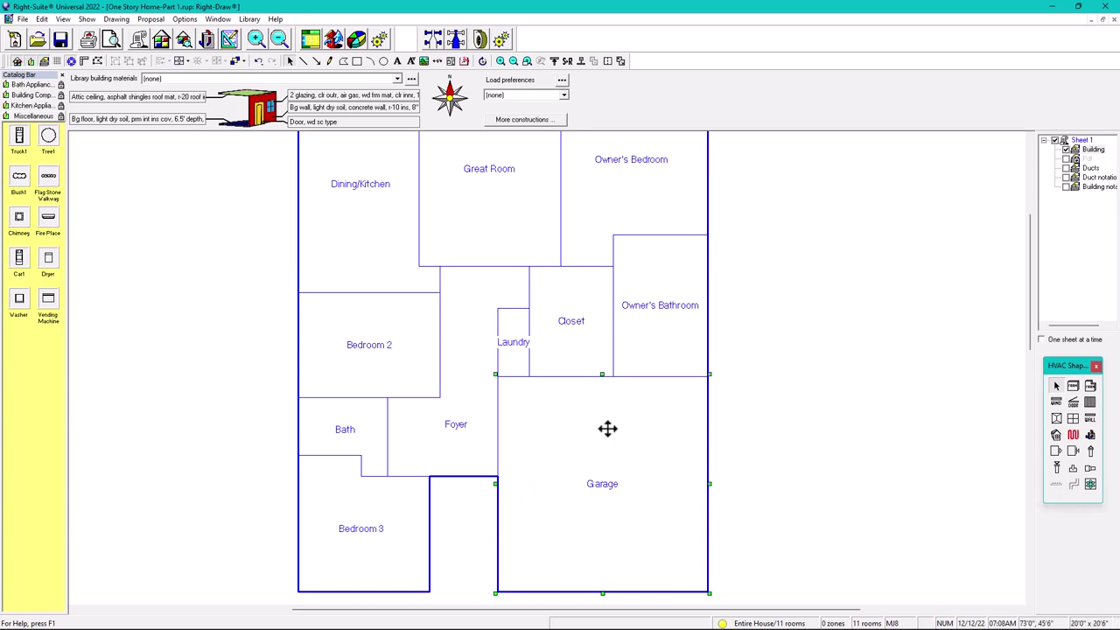
double_click(601, 431)
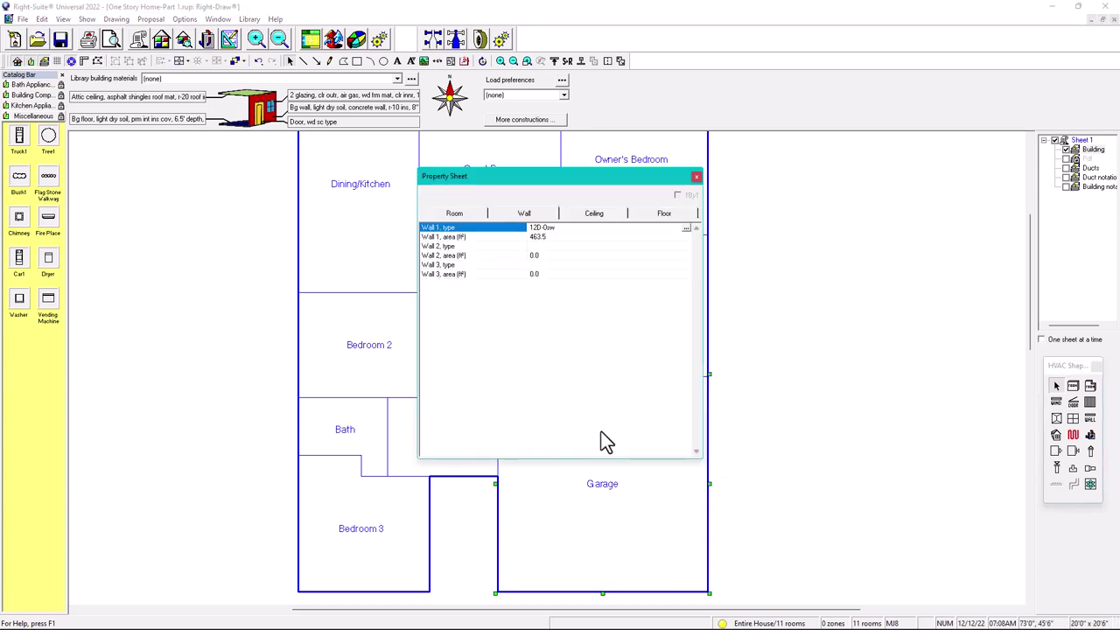
left_click(454, 214)
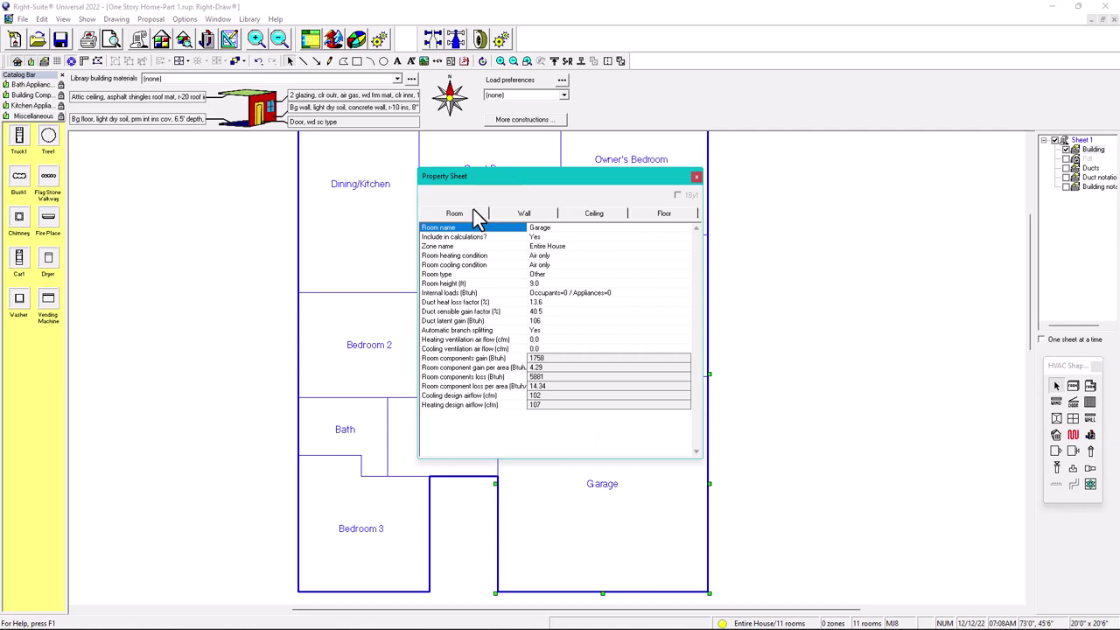
left_click(551, 255)
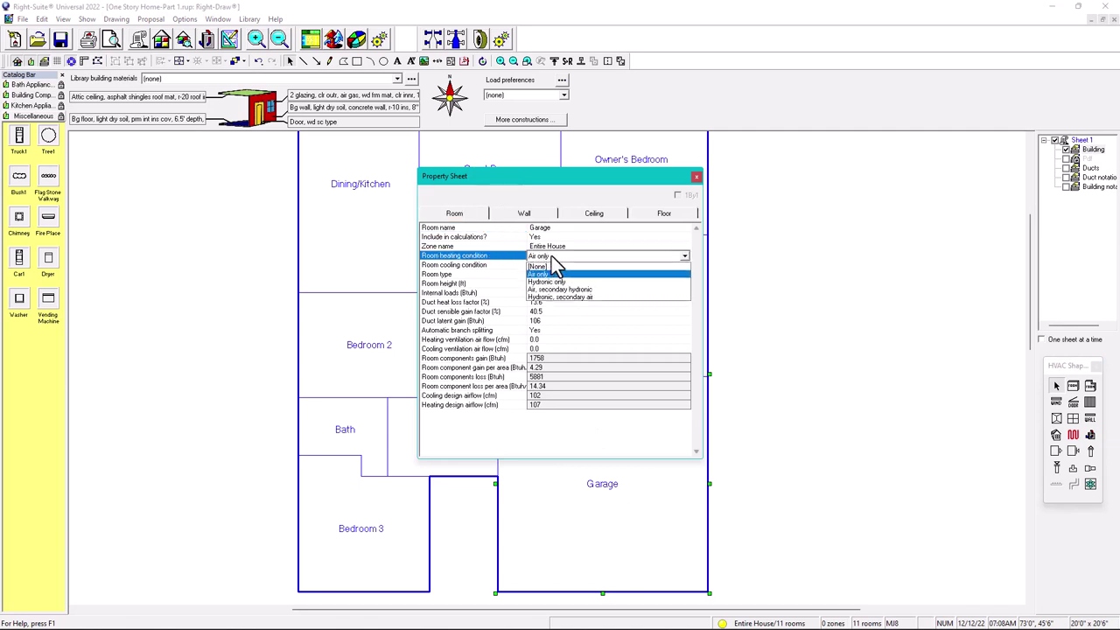
left_click(551, 259)
left_click(537, 238)
left_click(543, 239)
left_click(539, 248)
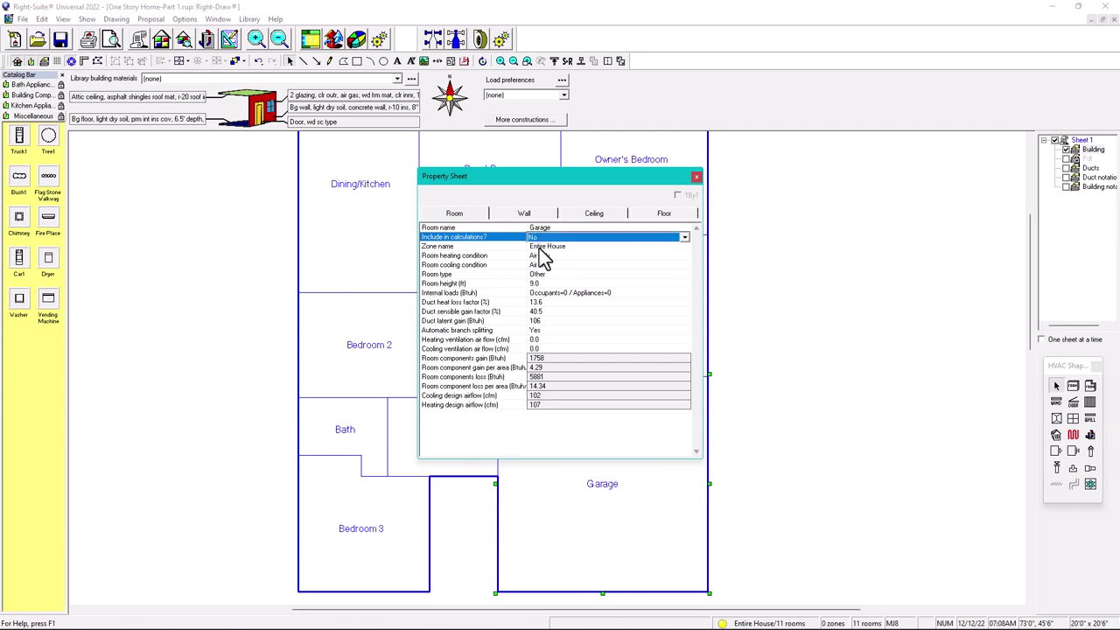
Step: Set both the room heating condition and the room cooling condition of the Garage to [None]
left_click(546, 258)
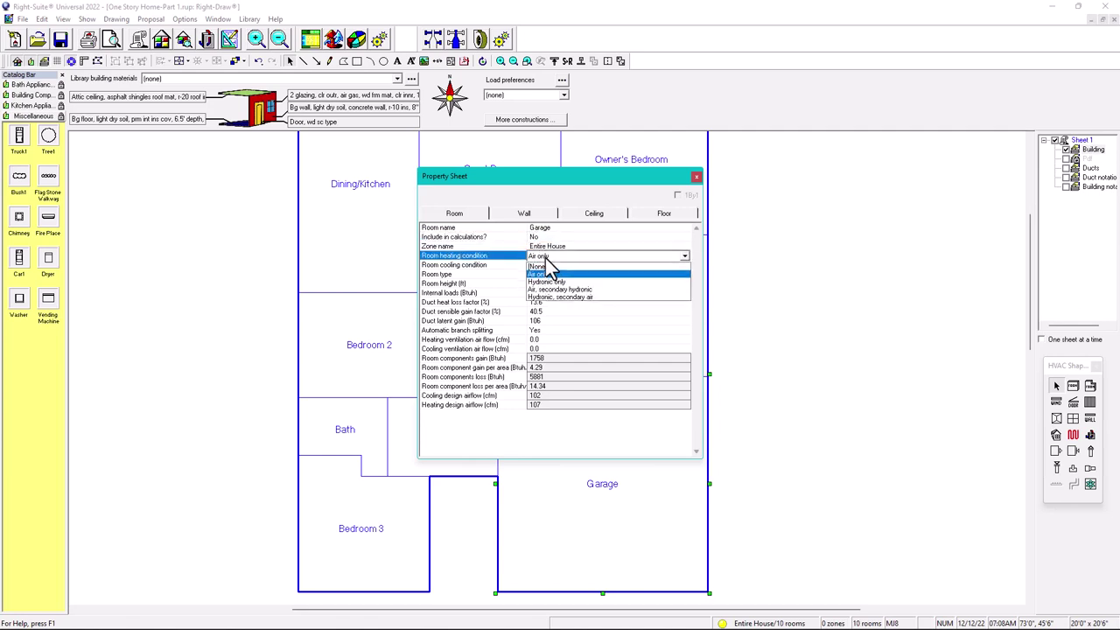
left_click(538, 267)
left_click(544, 265)
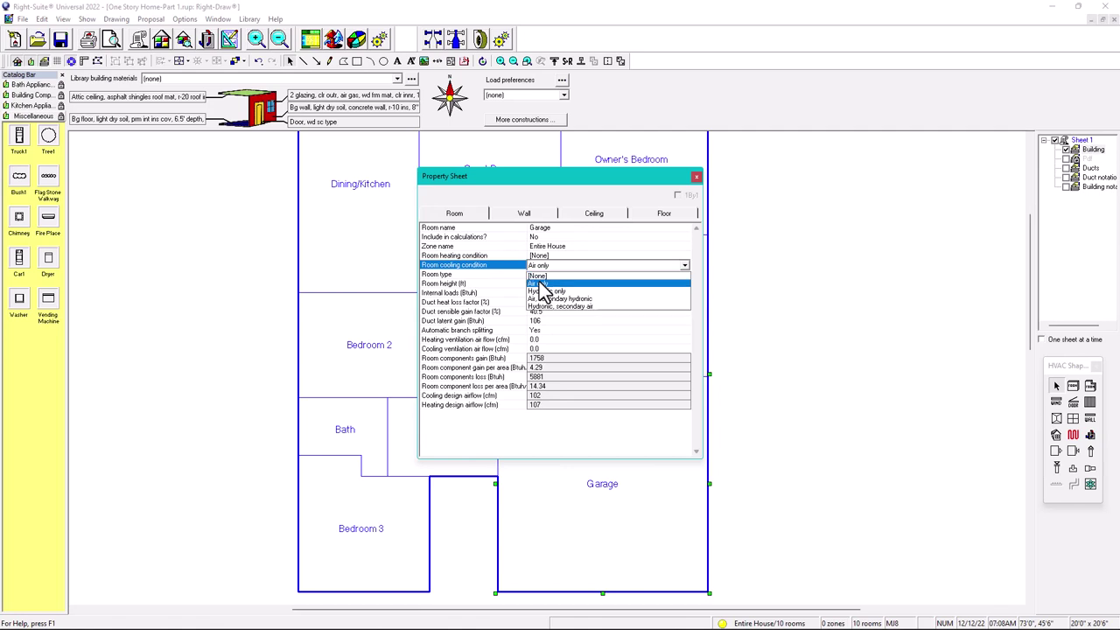
left_click(539, 284)
left_click(568, 256)
left_click(571, 265)
left_click(546, 265)
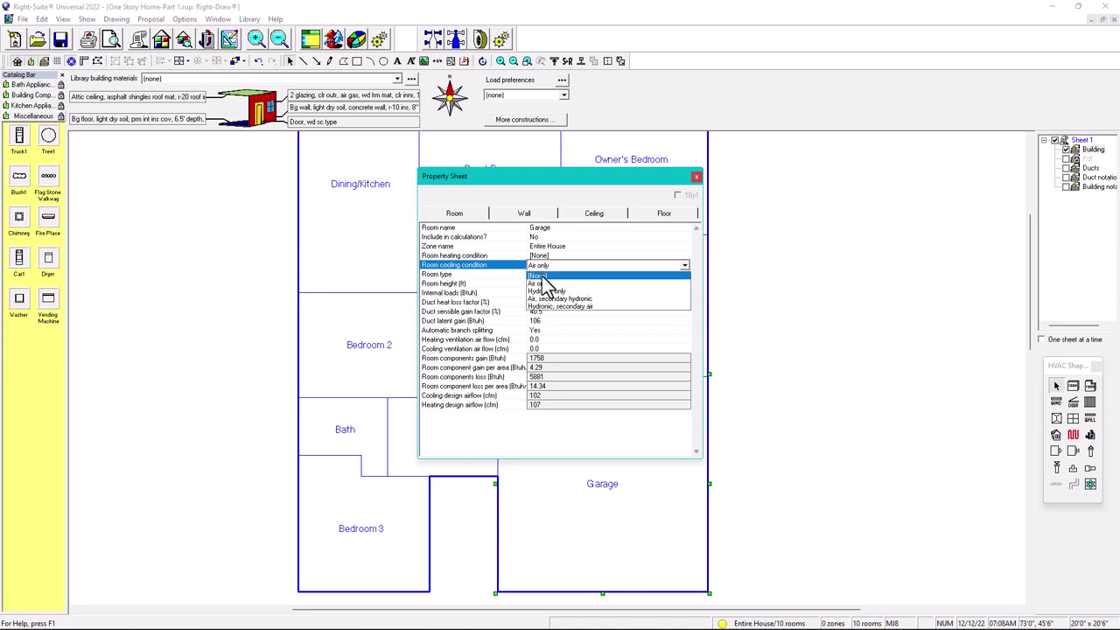
left_click(542, 277)
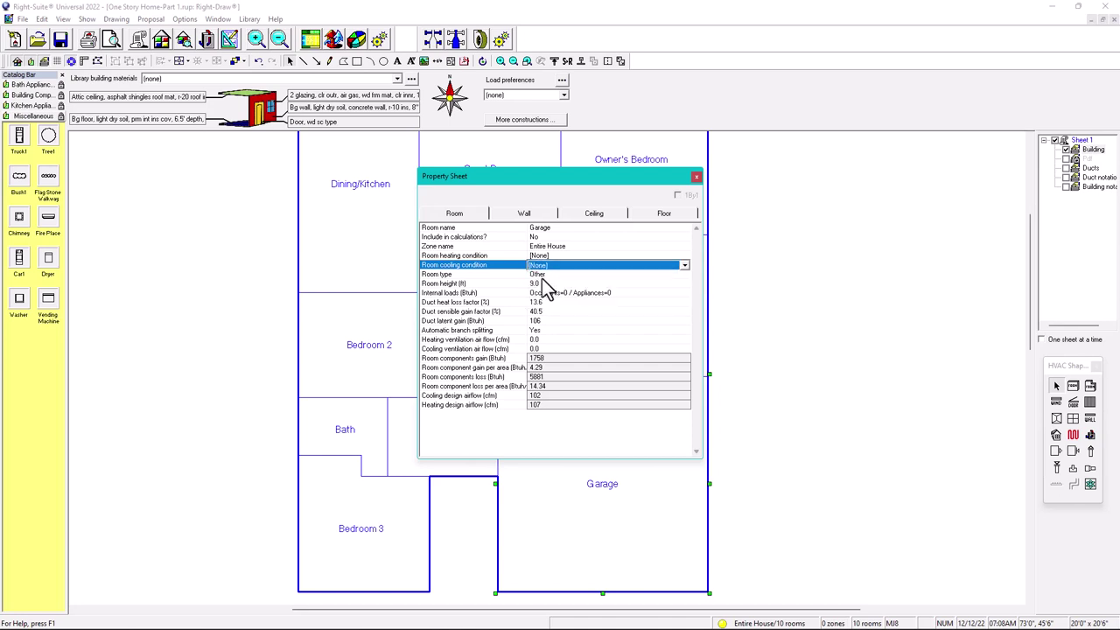
left_click(696, 179)
double_click(581, 453)
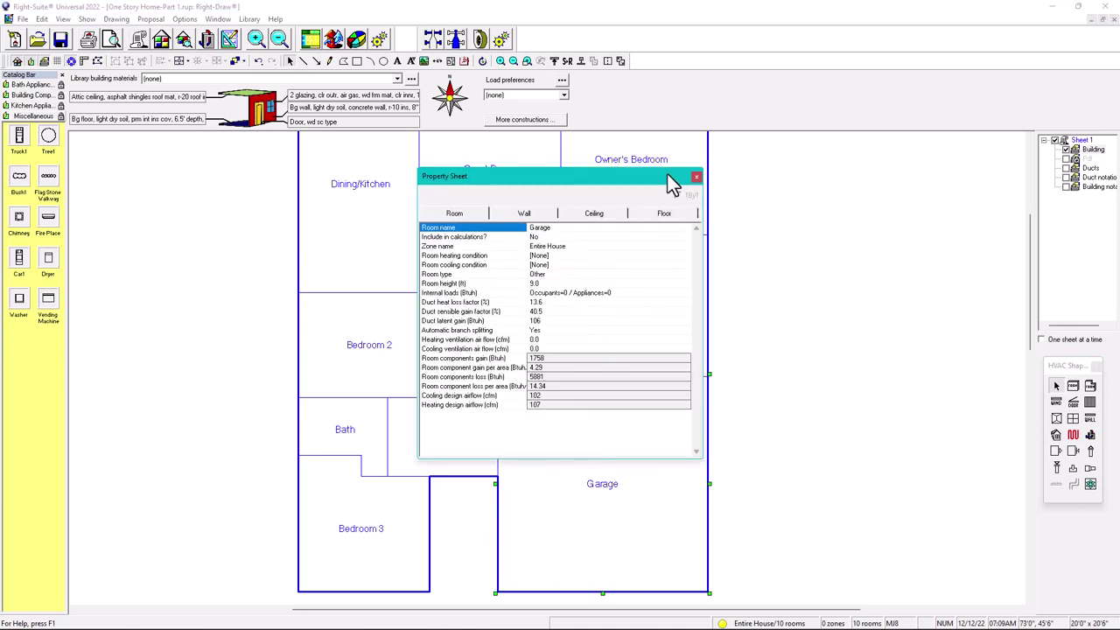
left_click(696, 177)
scroll(801, 385, "down", 2)
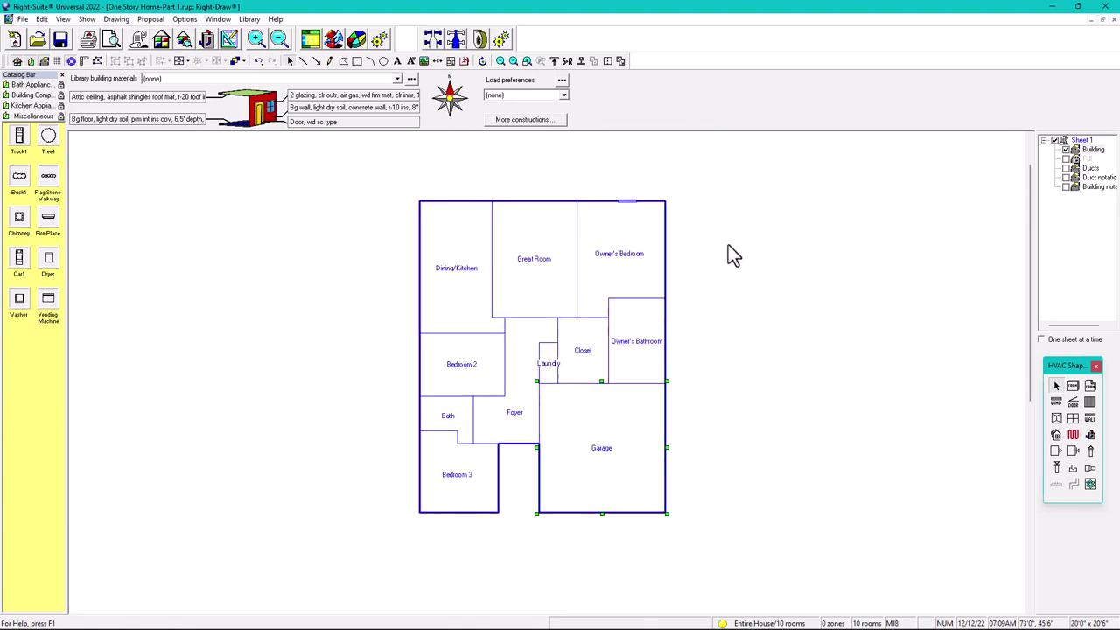
scroll(734, 262, "up", 1)
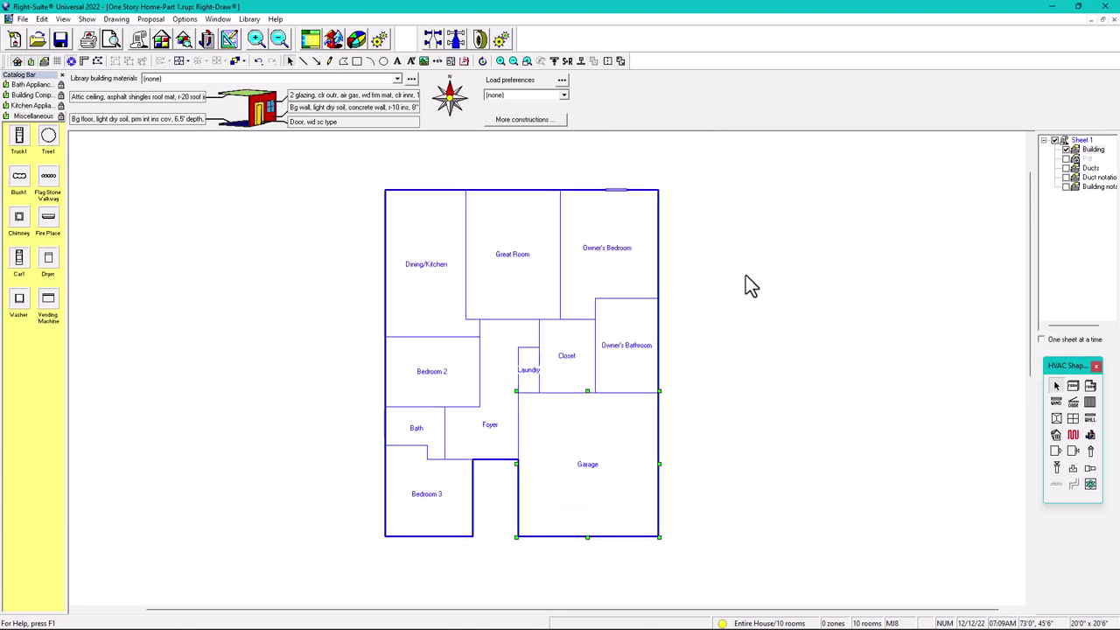